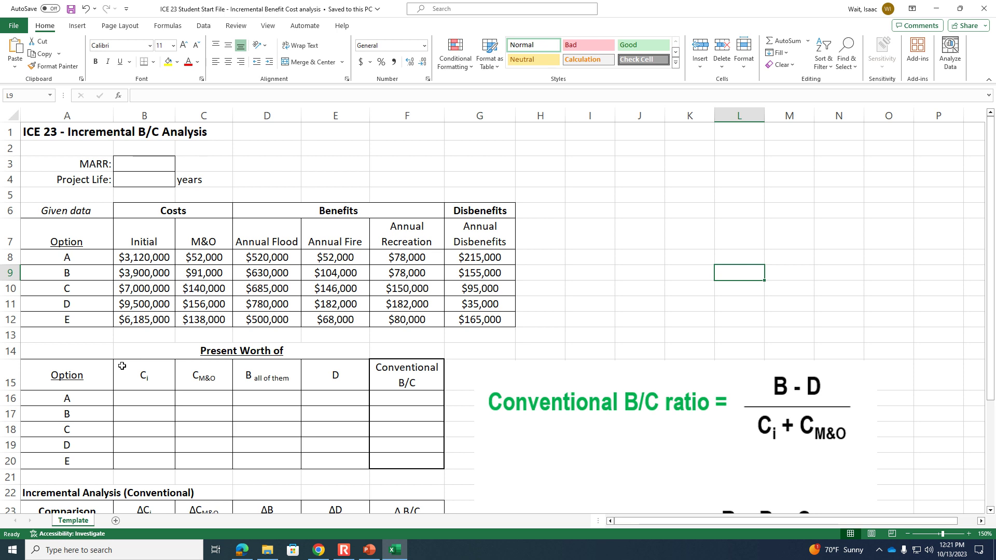
# Step: Set the MARR to 6% in B3 and the project life to 75 years in B4
pyautogui.click(344, 550)
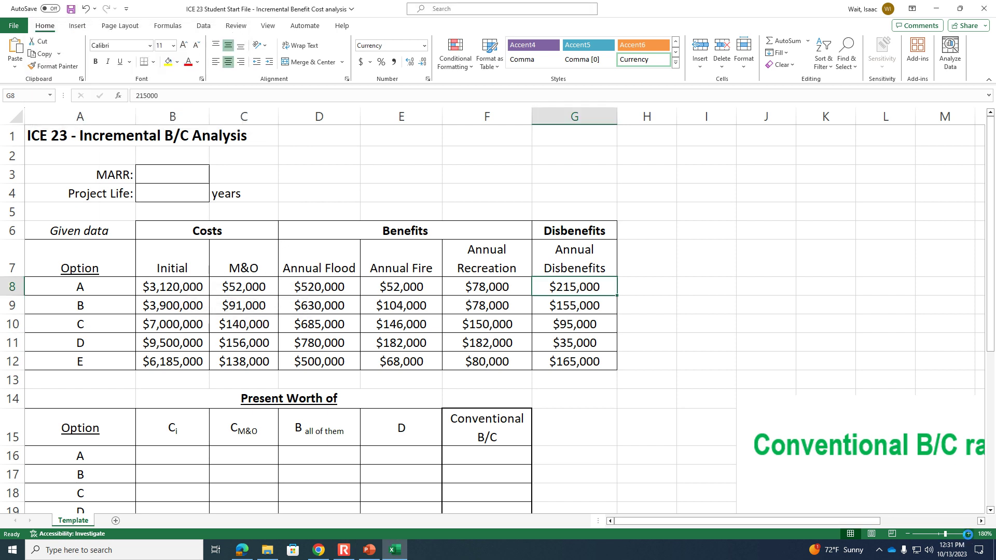
pyautogui.click(969, 534)
pyautogui.click(969, 534)
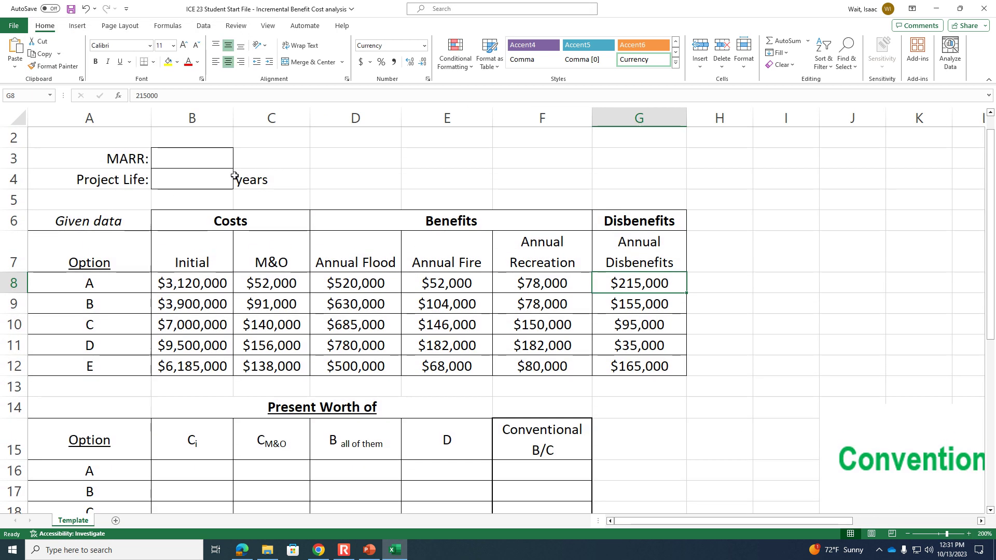
pyautogui.click(192, 154)
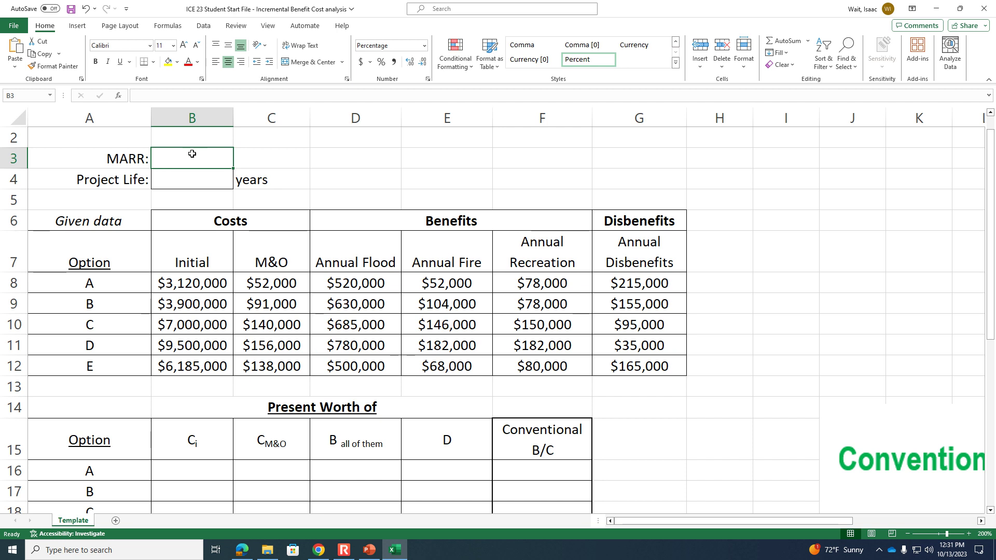
pyautogui.write('6')
pyautogui.press('Return')
pyautogui.write('75')
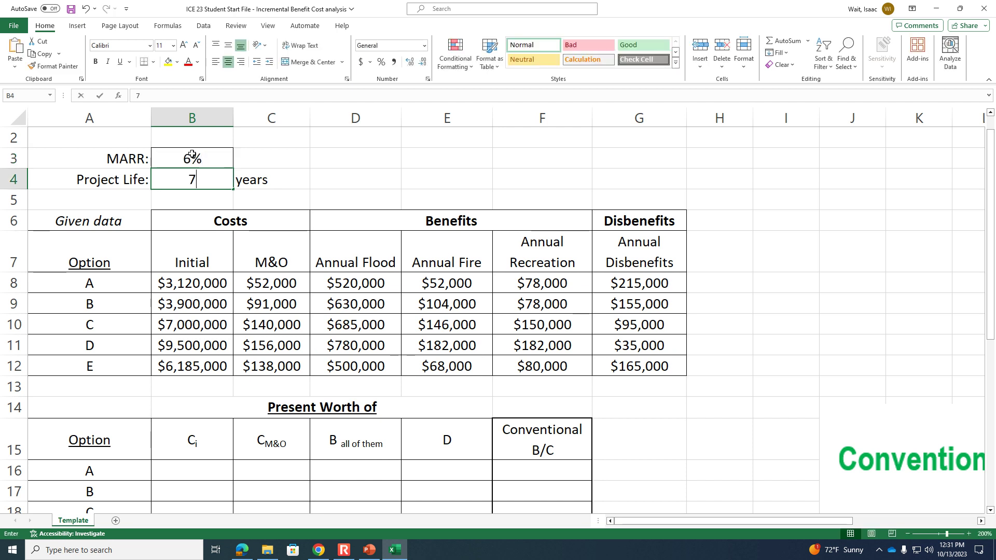
pyautogui.press('Return')
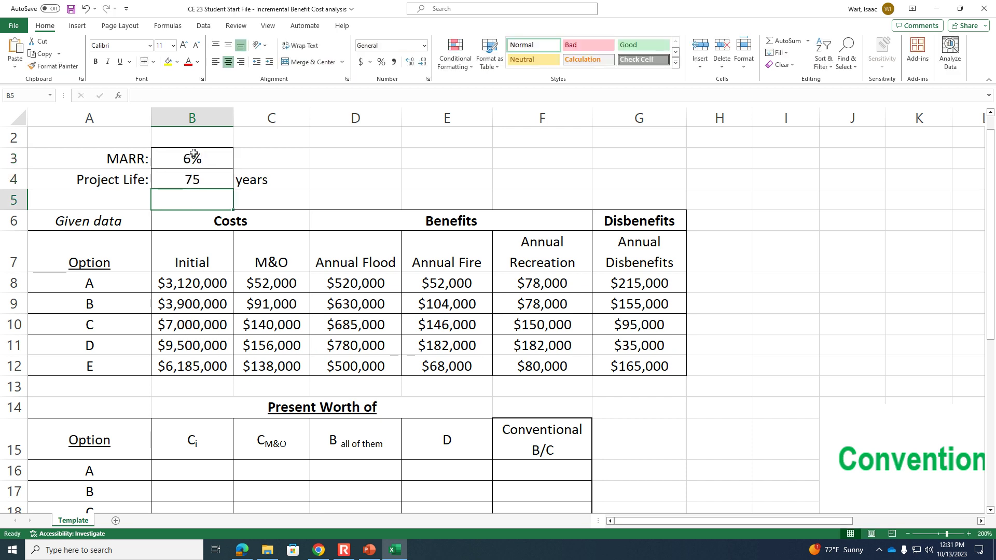
# Step: Link option A's present worth of initial cost in B16 to B8 and fill the formula down through option E in B20
pyautogui.click(199, 469)
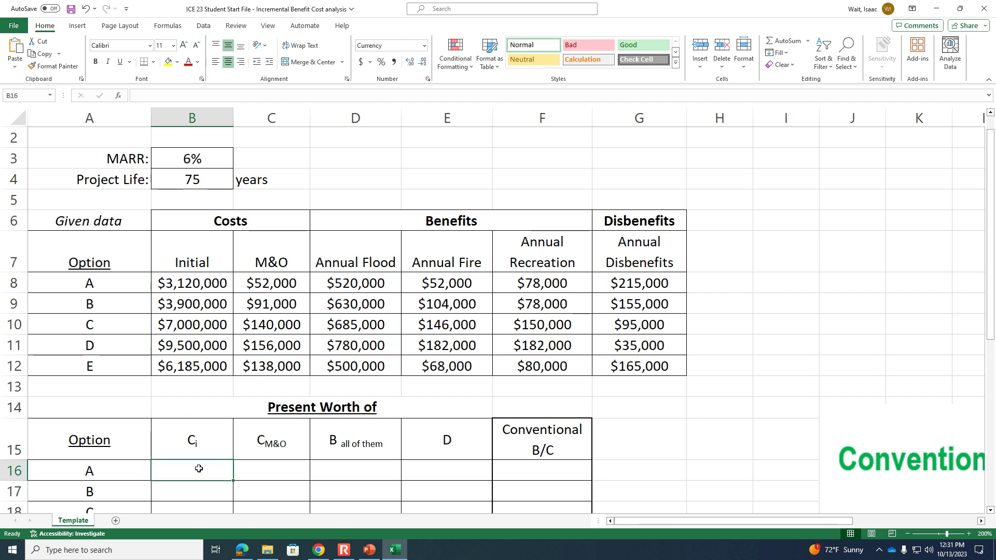
pyautogui.write('=')
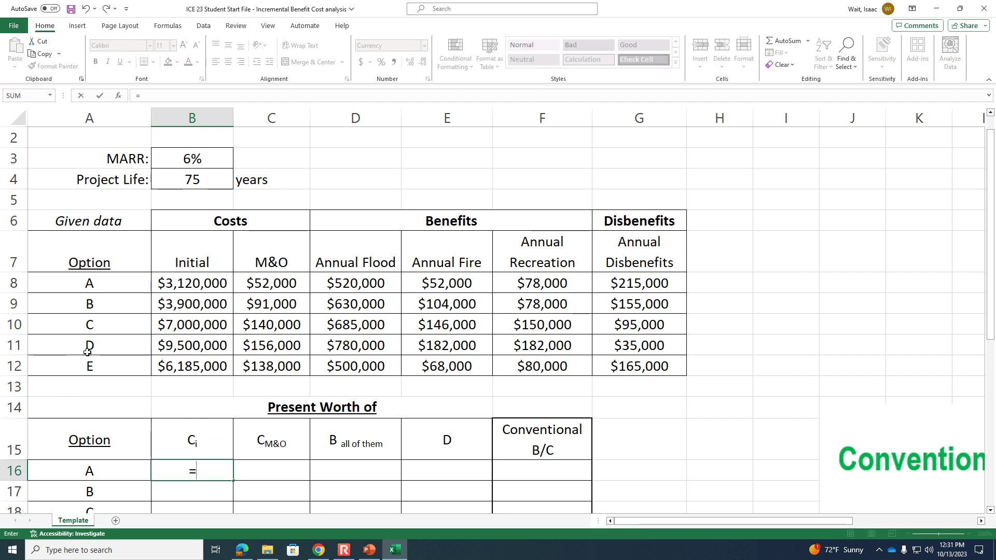
pyautogui.click(196, 283)
pyautogui.press('Return')
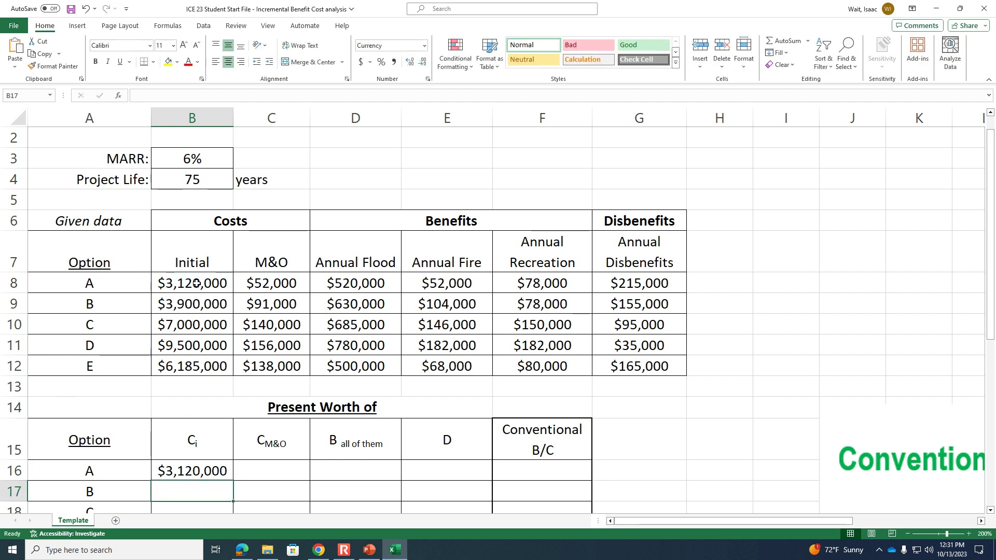
pyautogui.scroll(-2, 171, 451)
pyautogui.click(207, 346)
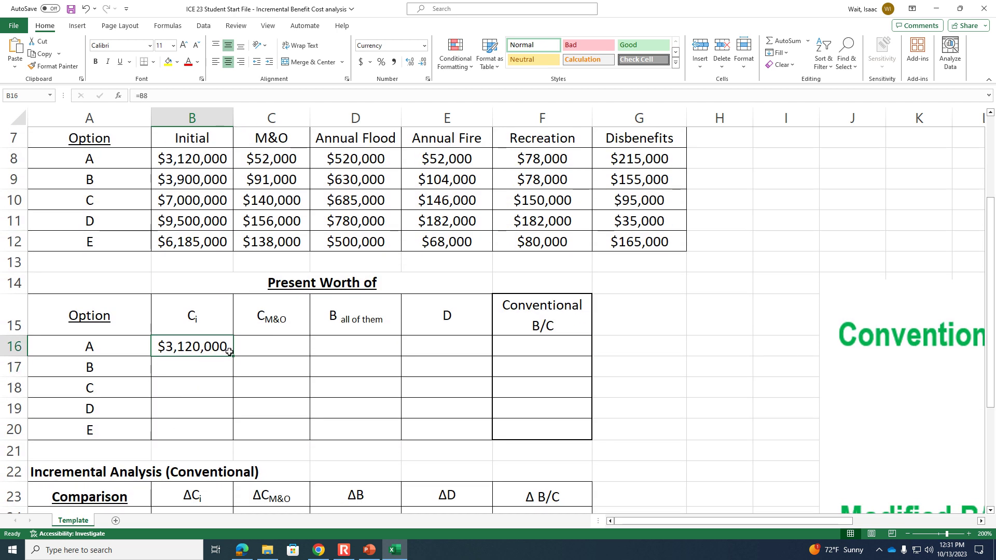
pyautogui.moveTo(234, 356); pyautogui.dragTo(240, 431)
# Step: Enter =PV($B$3,$B$4,-C8) in C16 to calculate the present worth of option A's M&O cost
pyautogui.click(288, 344)
pyautogui.write('=pv(')
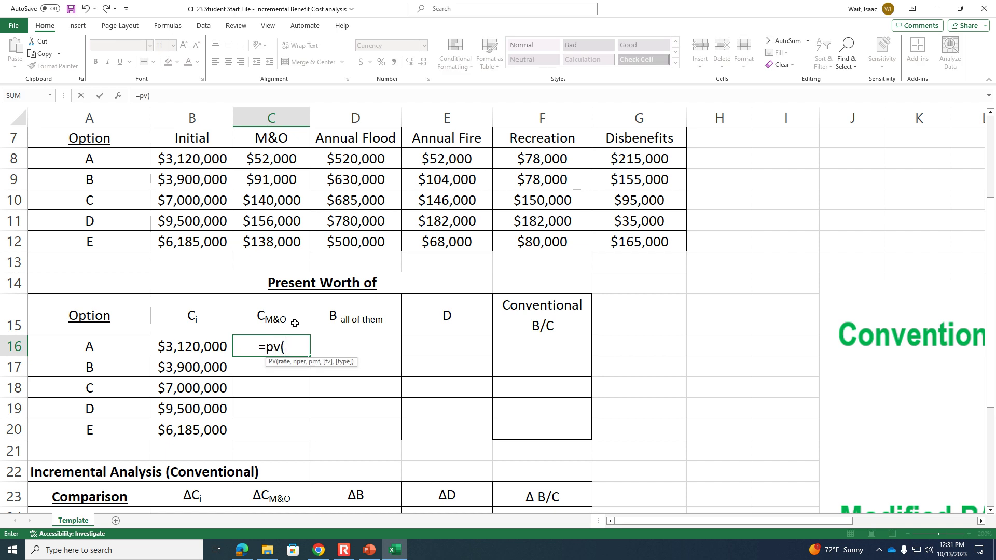
pyautogui.scroll(1, 294, 323)
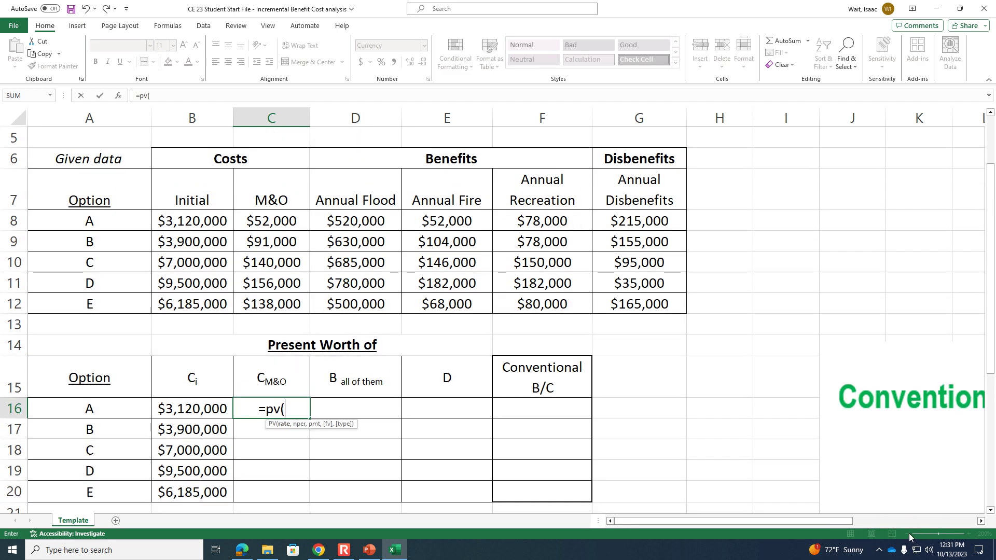
pyautogui.scroll(2, 293, 218)
pyautogui.click(217, 187)
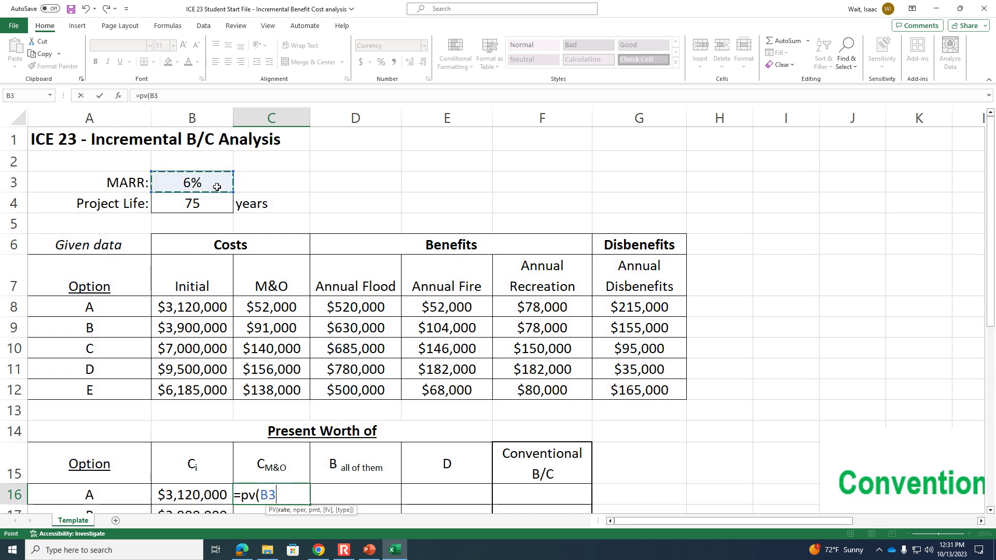
pyautogui.press('F4')
pyautogui.write(',')
pyautogui.click(212, 205)
pyautogui.press('F4')
pyautogui.write(',-')
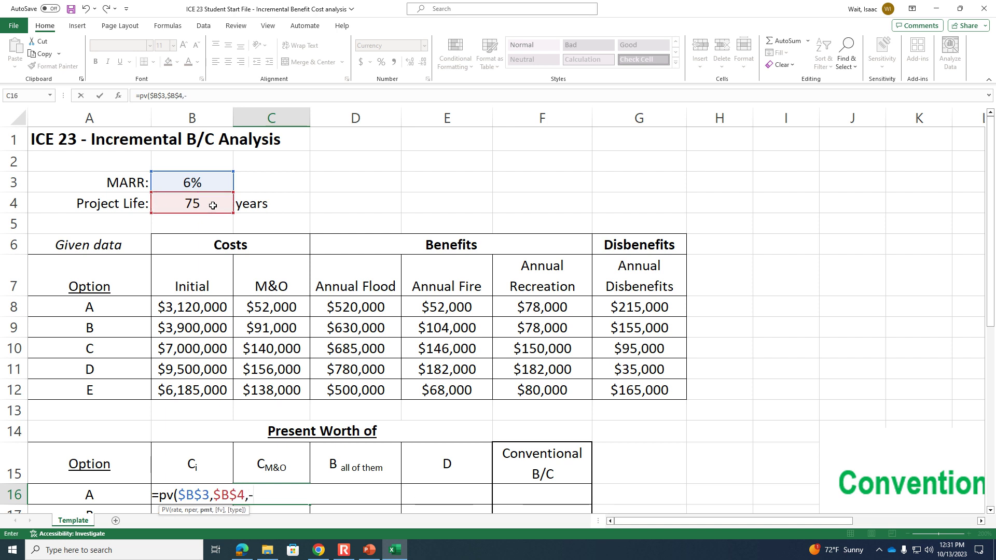
pyautogui.scroll(-1, 223, 213)
pyautogui.write('-')
pyautogui.click(273, 244)
pyautogui.write(')')
pyautogui.press('Return')
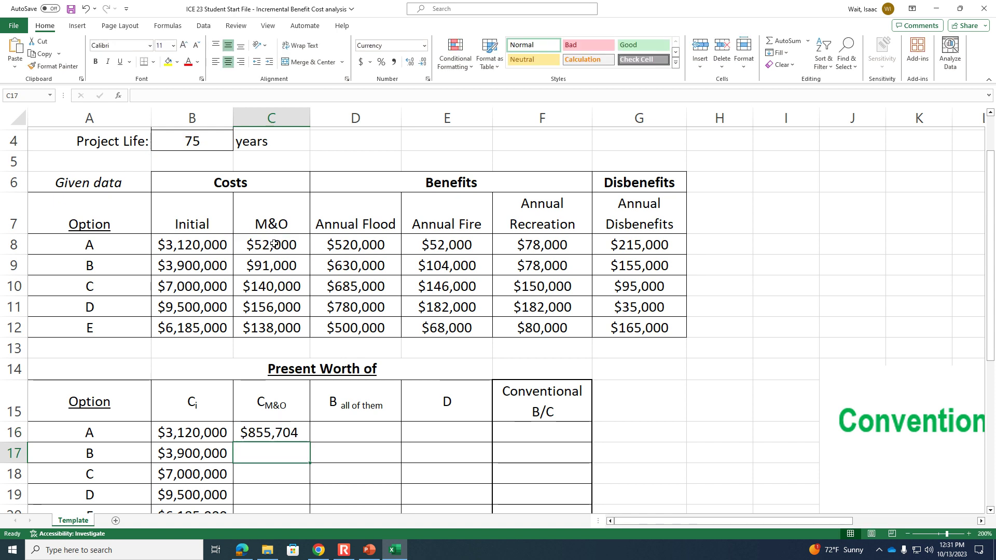
# Step: Fill the C16 formula down through option E in C20 and widen column C to fit the amounts
pyautogui.click(300, 435)
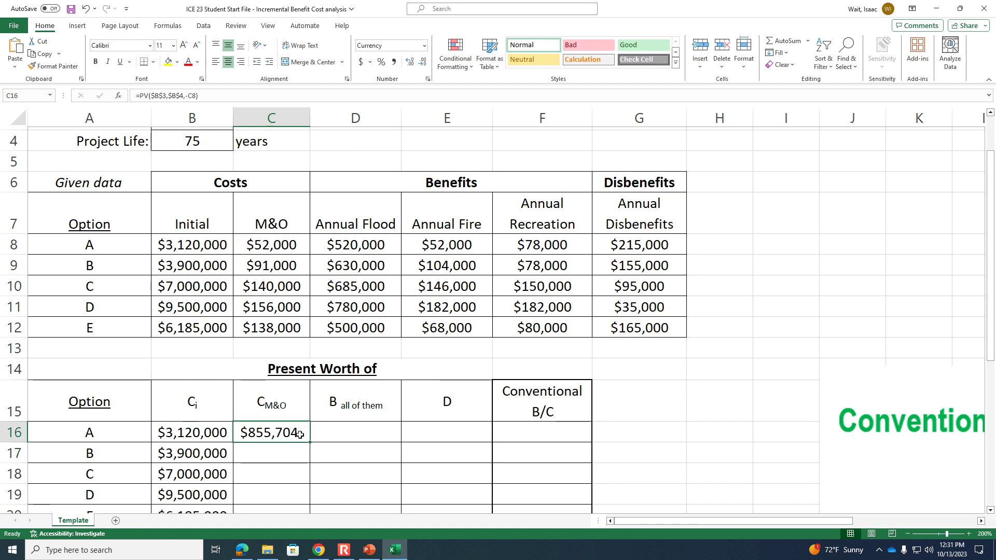
pyautogui.doubleClick(310, 441)
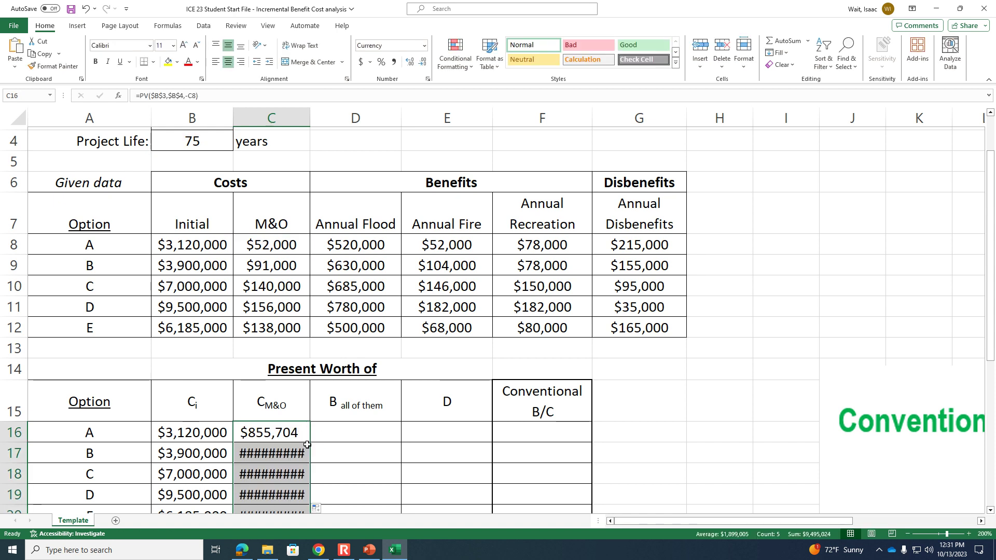
pyautogui.moveTo(310, 125); pyautogui.dragTo(321, 124)
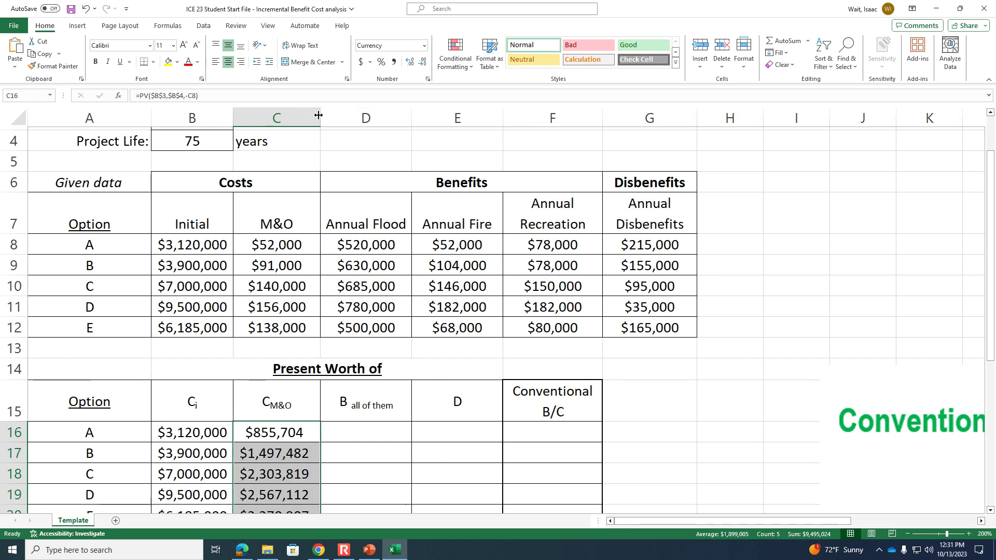
# Step: Begin a PV formula in D16 with absolute references to the MARR ($B$3) as rate and project life ($B$4) as number of periods
pyautogui.scroll(-1, 345, 234)
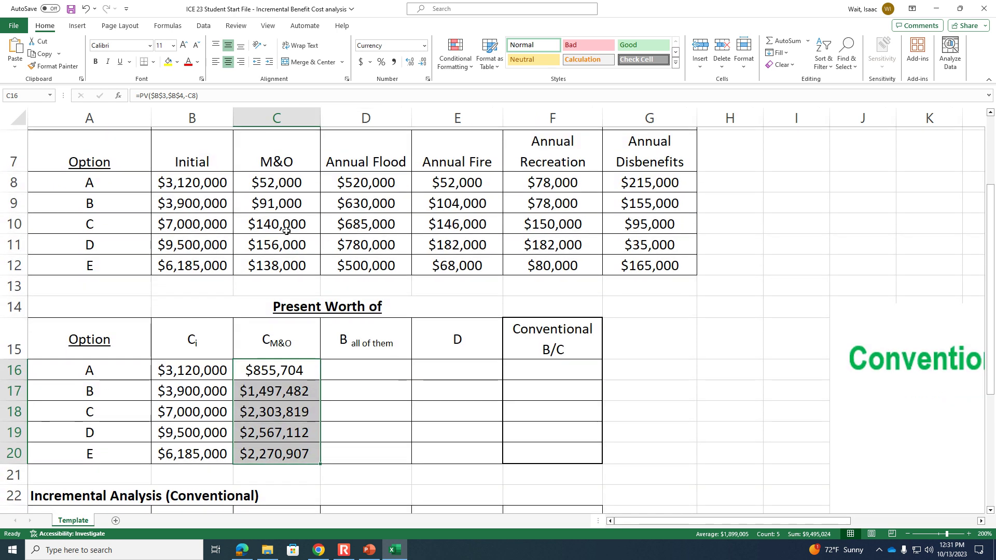
pyautogui.click(374, 372)
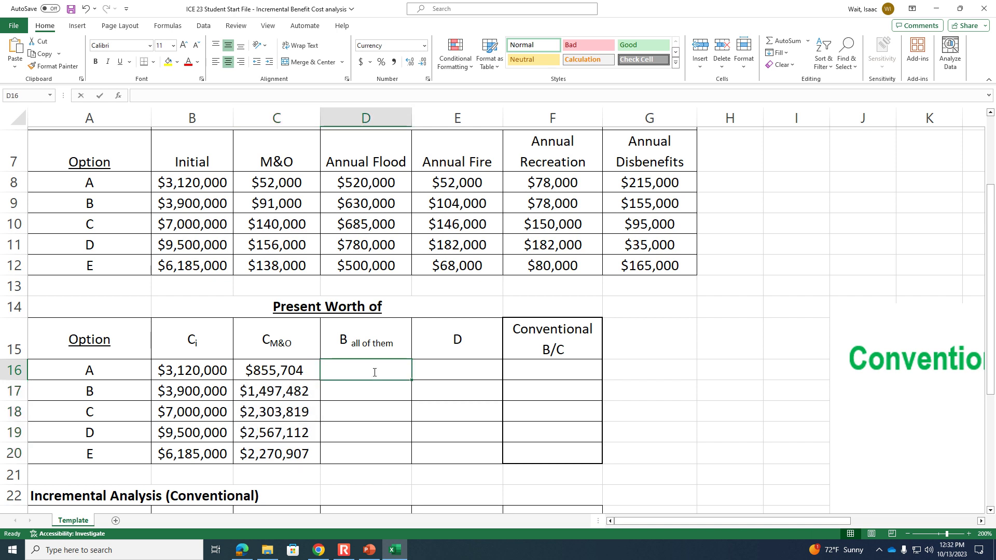
pyautogui.write('=pv(')
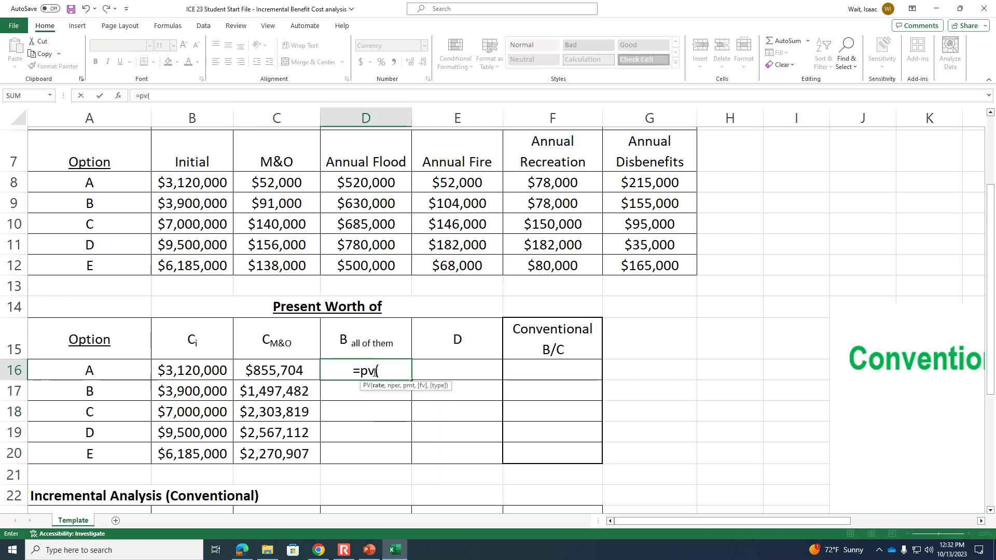
pyautogui.scroll(2, 456, 281)
pyautogui.click(213, 179)
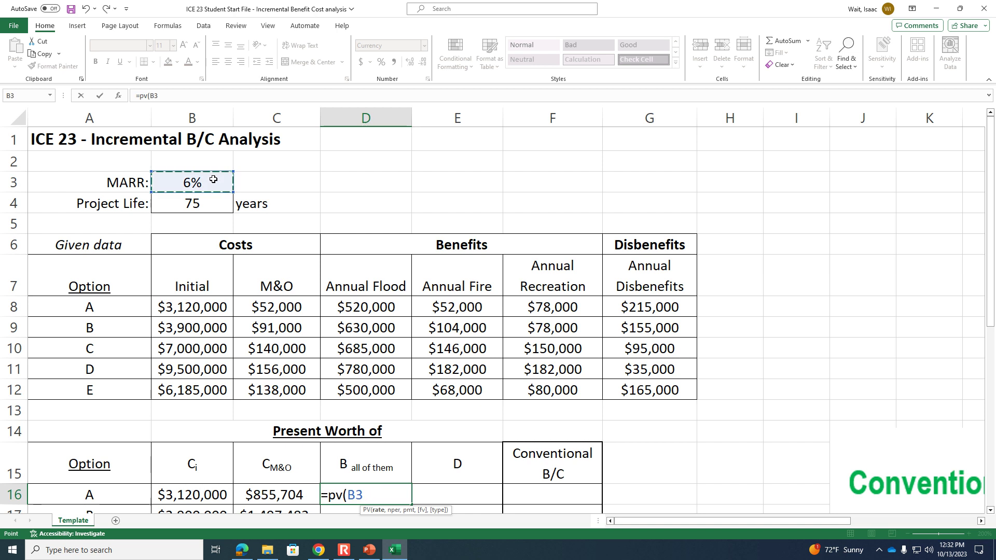
pyautogui.press('F4')
pyautogui.write(',')
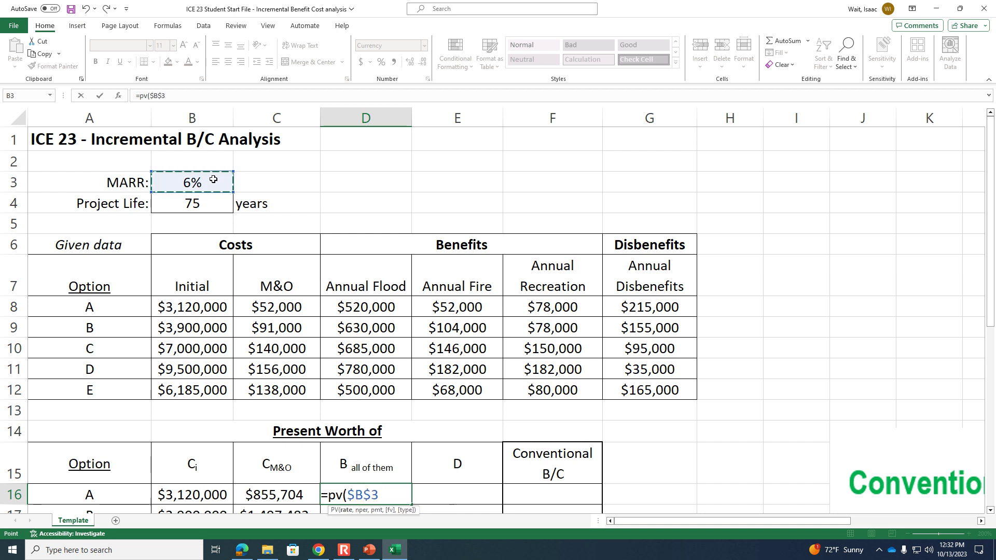
pyautogui.click(203, 199)
pyautogui.press('F4')
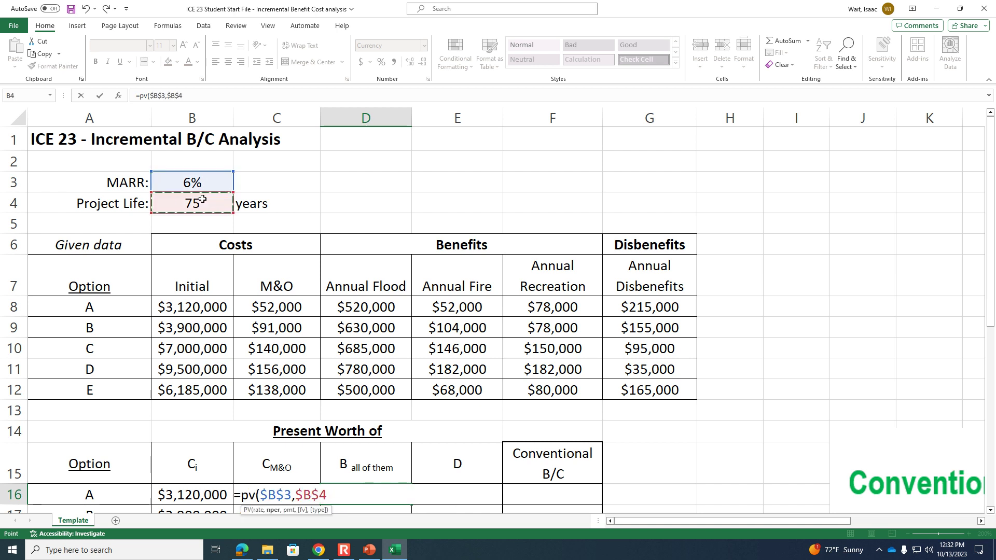
pyautogui.scroll(-1, 203, 200)
pyautogui.write(',')
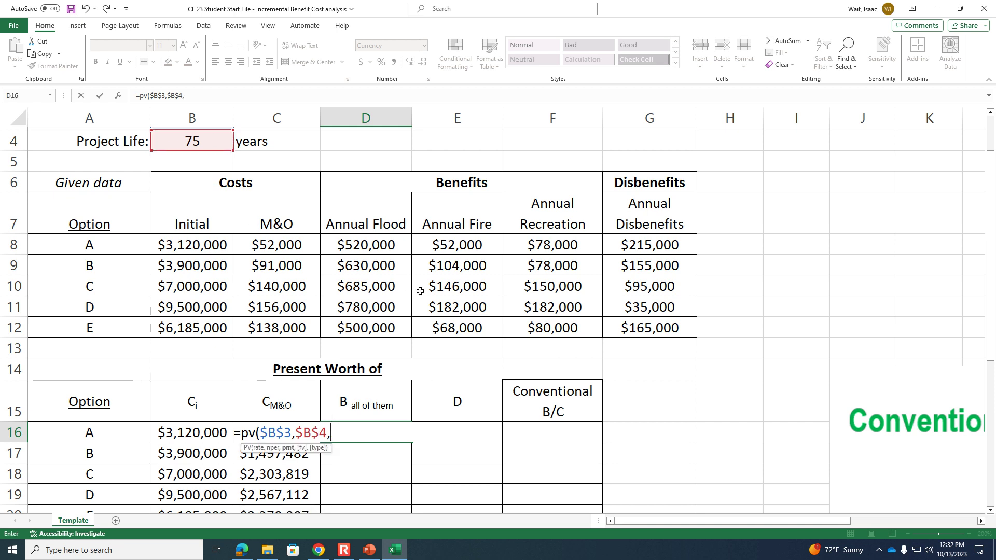
# Step: Complete the PV formula in D16 with -(D8+E8+F8) as the payment, combining option A's flood, fire and recreation benefits
pyautogui.write('(')
pyautogui.click(374, 244)
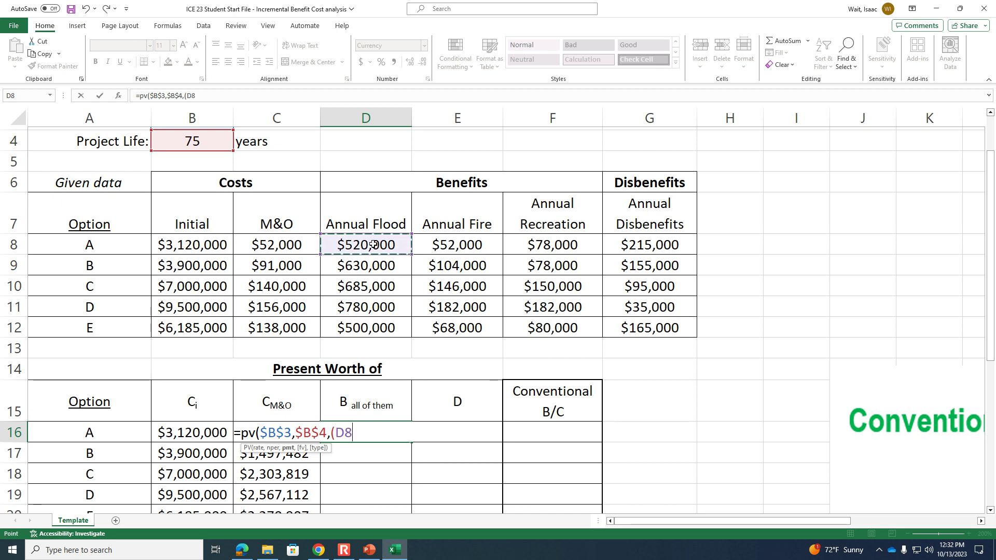
pyautogui.write('+')
pyautogui.click(425, 246)
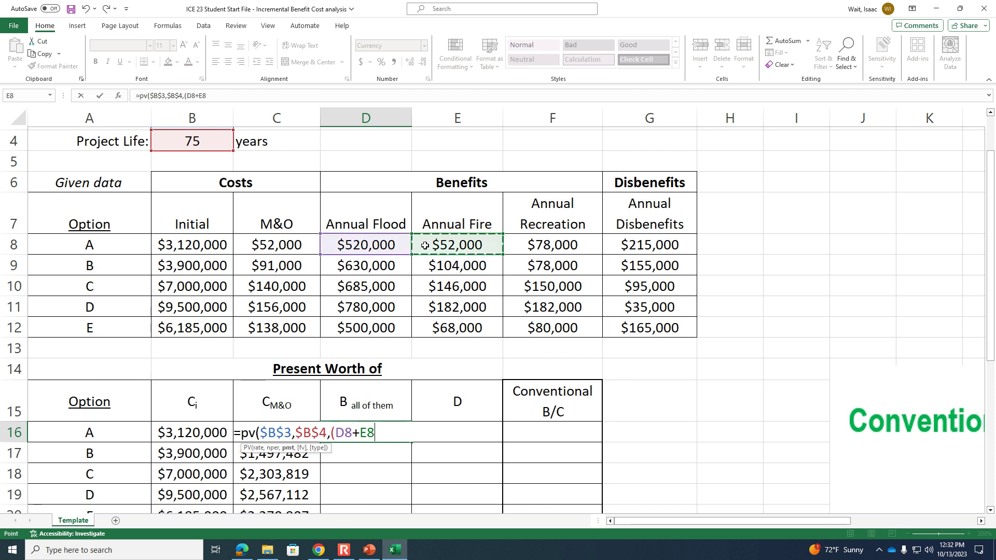
pyautogui.write('+')
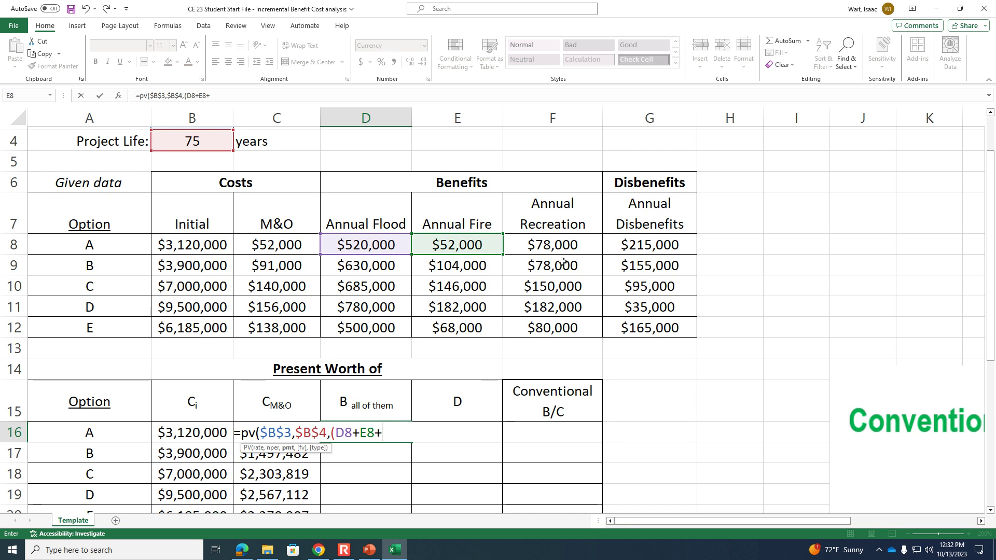
pyautogui.click(563, 245)
pyautogui.click(226, 95)
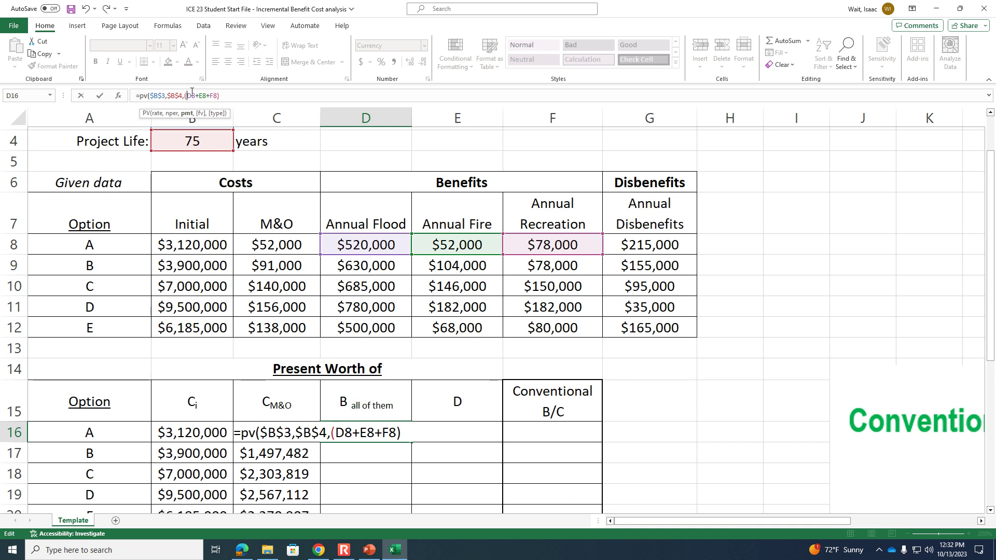
pyautogui.write('-')
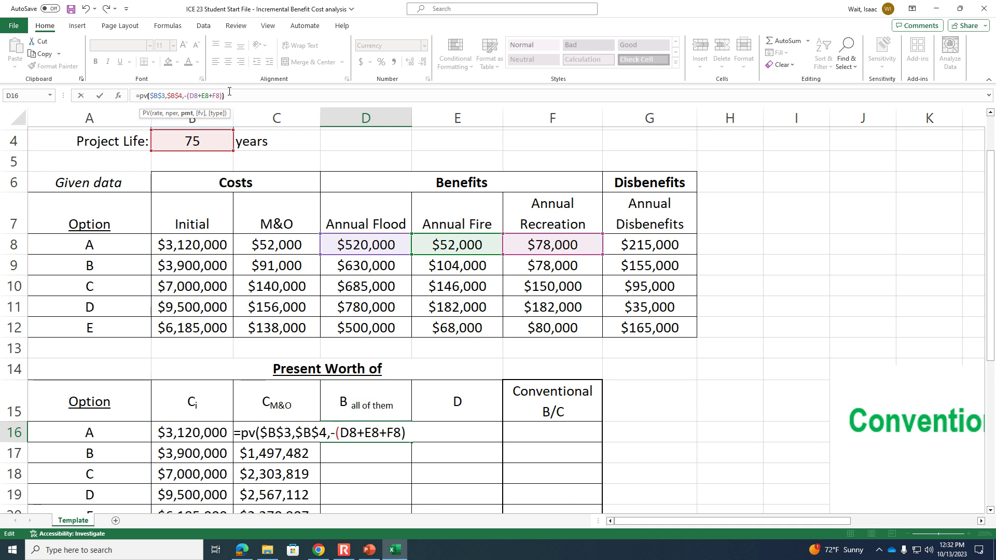
pyautogui.press('Return')
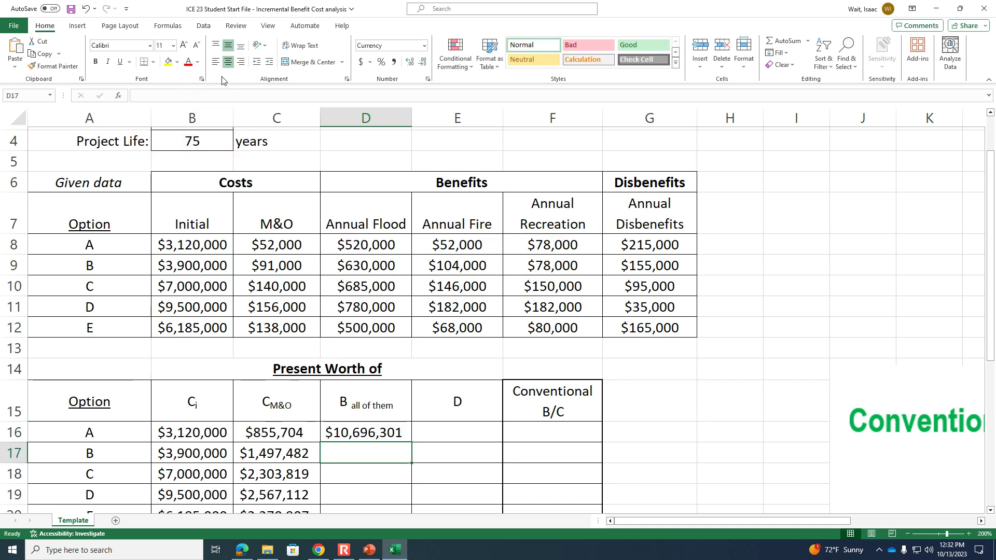
# Step: Fill option A's benefits formula from D16 down through option E in D20
pyautogui.scroll(-1, 371, 363)
pyautogui.click(371, 368)
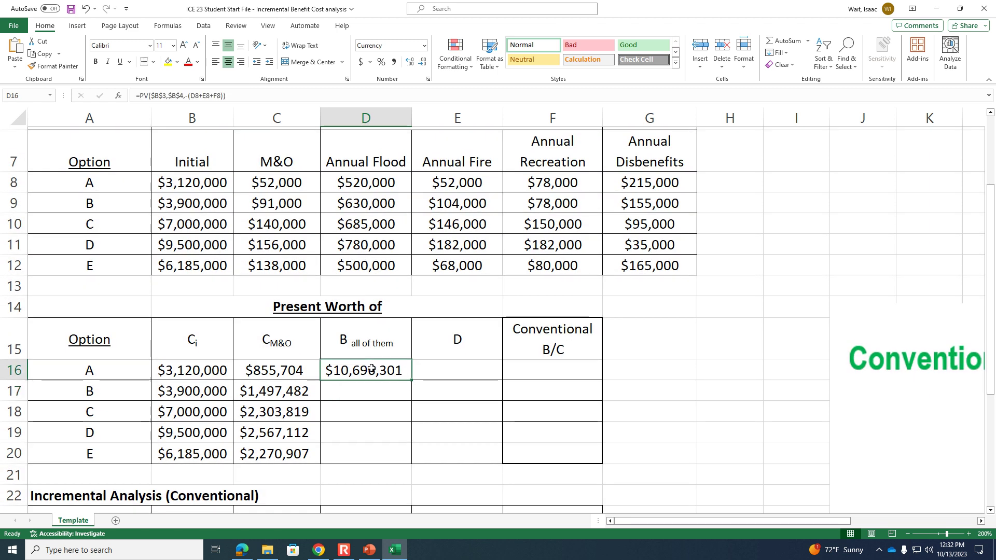
pyautogui.moveTo(411, 381); pyautogui.dragTo(405, 455)
# Step: Begin a PV formula in E16 with absolute references to the MARR ($B$3) as rate and project life ($B$4) as number of periods
pyautogui.click(449, 367)
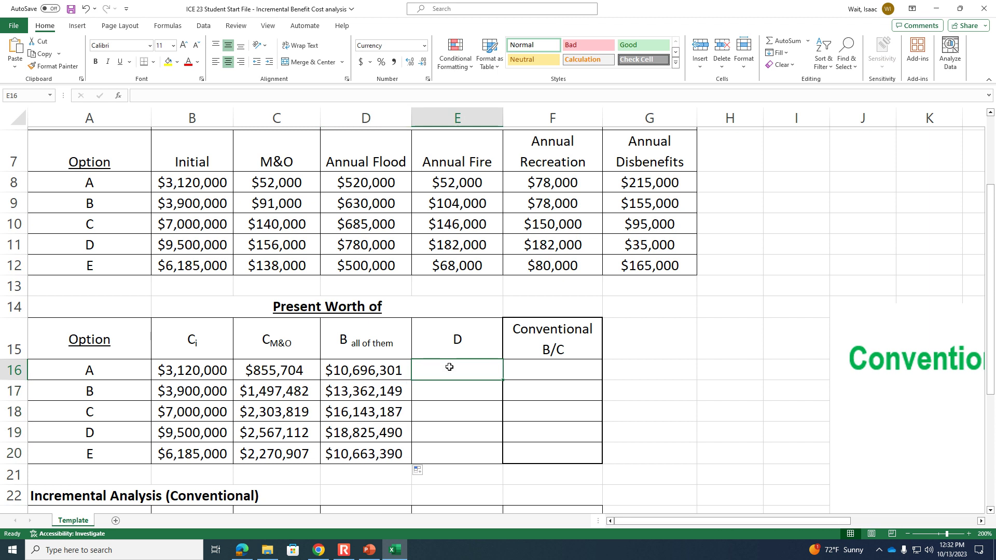
pyautogui.scroll(1, 449, 367)
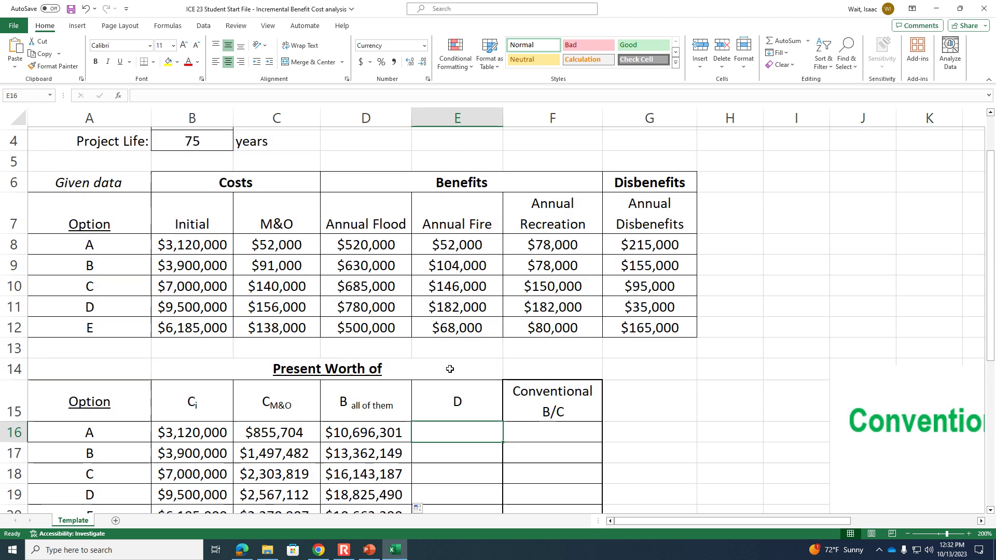
pyautogui.click(908, 534)
pyautogui.click(907, 534)
pyautogui.scroll(1, 860, 501)
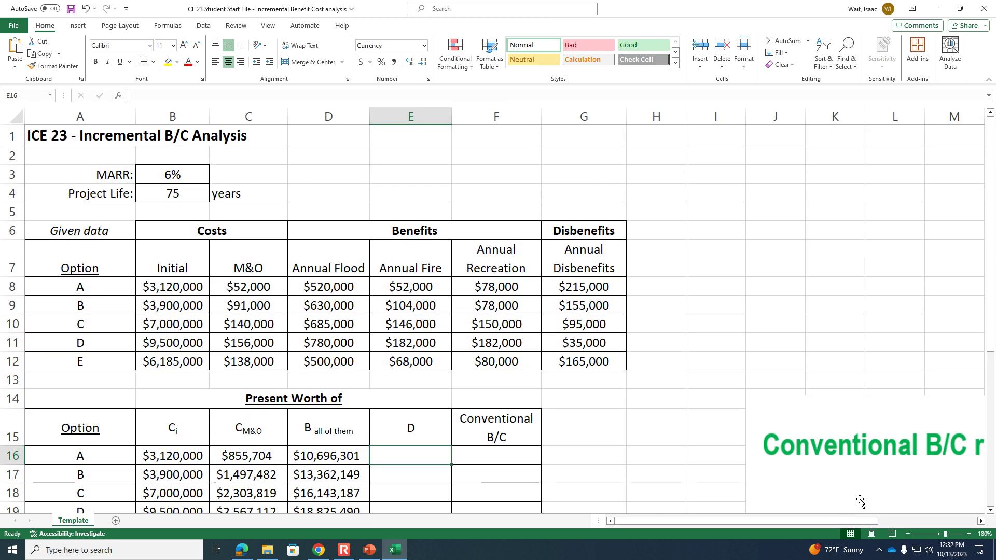
pyautogui.write('=pv(')
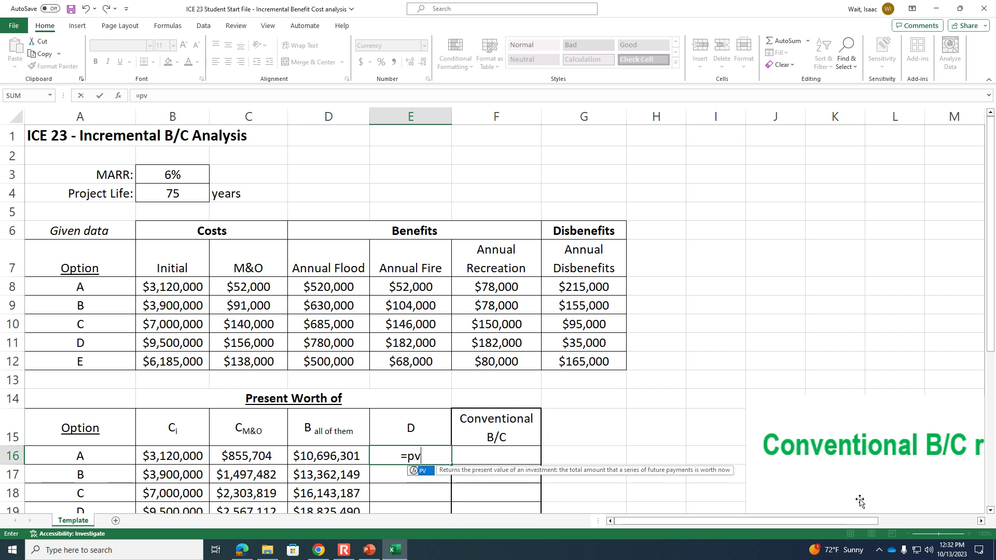
pyautogui.click(193, 175)
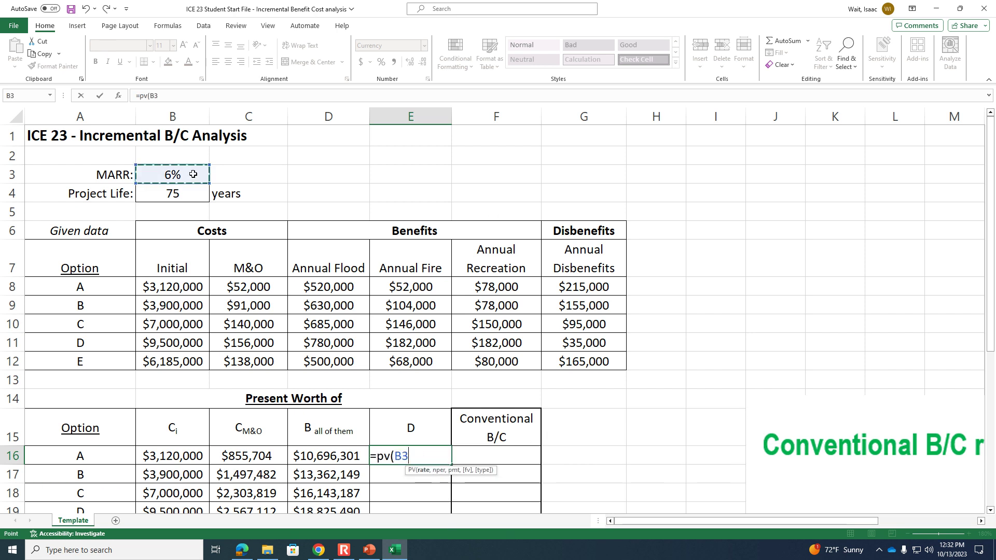
pyautogui.press('F4')
pyautogui.write(',')
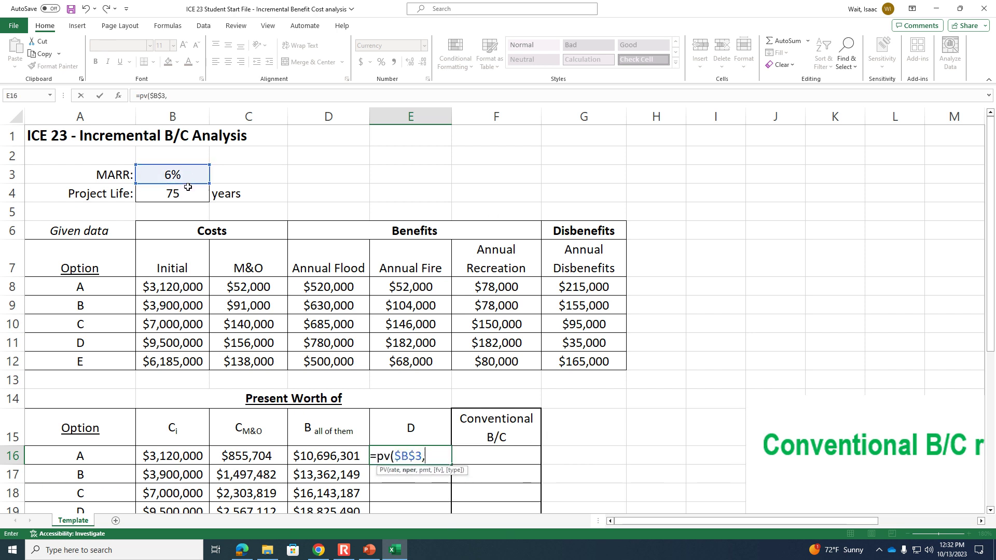
pyautogui.click(186, 196)
pyautogui.press('F4')
pyautogui.write(',')
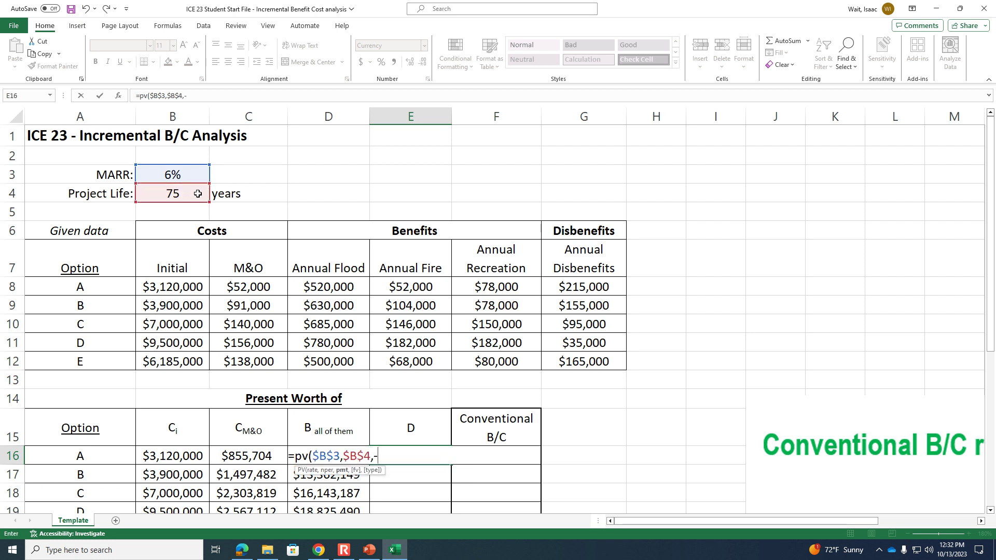
# Step: Complete E16's PV formula with option A's negated annual disbenefits (-G8) as the payment and fill it down through option E in E20
pyautogui.write('-')
pyautogui.click(611, 284)
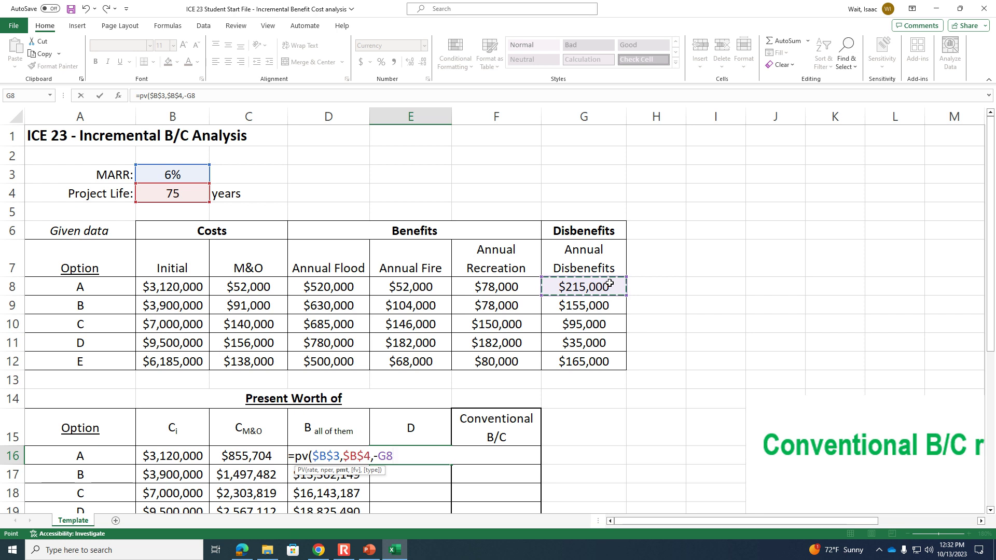
pyautogui.press('Return')
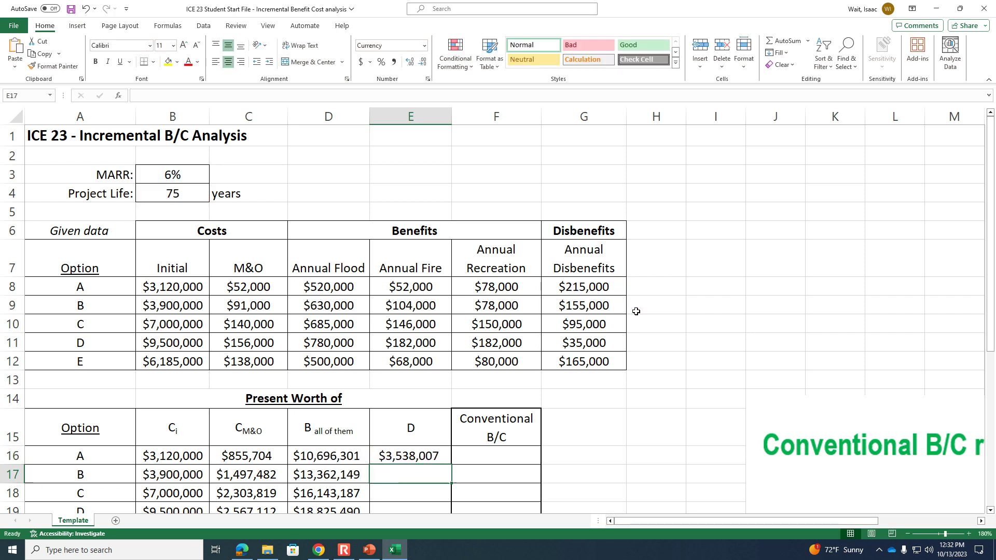
pyautogui.click(434, 454)
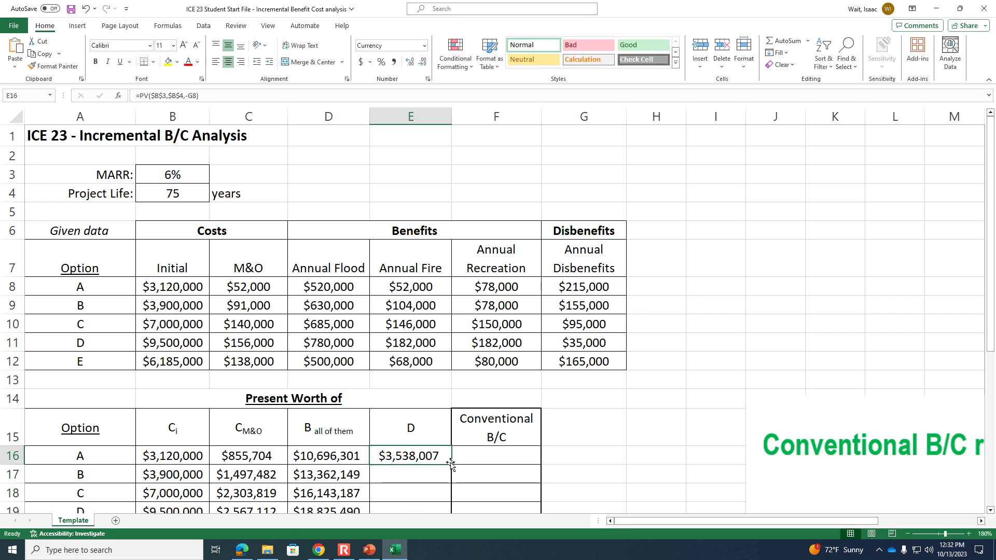
pyautogui.doubleClick(452, 465)
# Step: Begin option A's conventional B/C formula in F16 with benefits minus disbenefits (D16-E16) in parentheses as the numerator
pyautogui.scroll(-1, 550, 399)
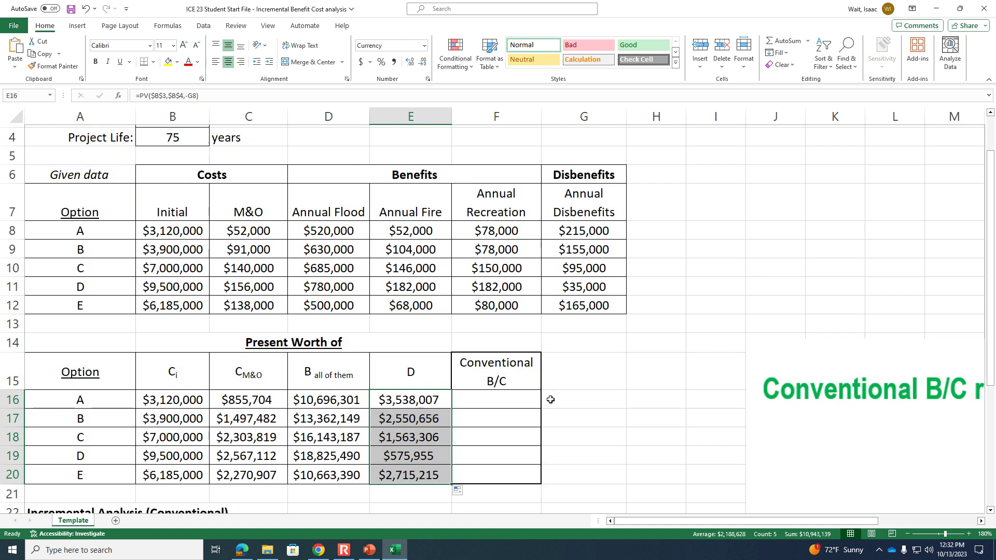
pyautogui.click(516, 403)
pyautogui.write('=')
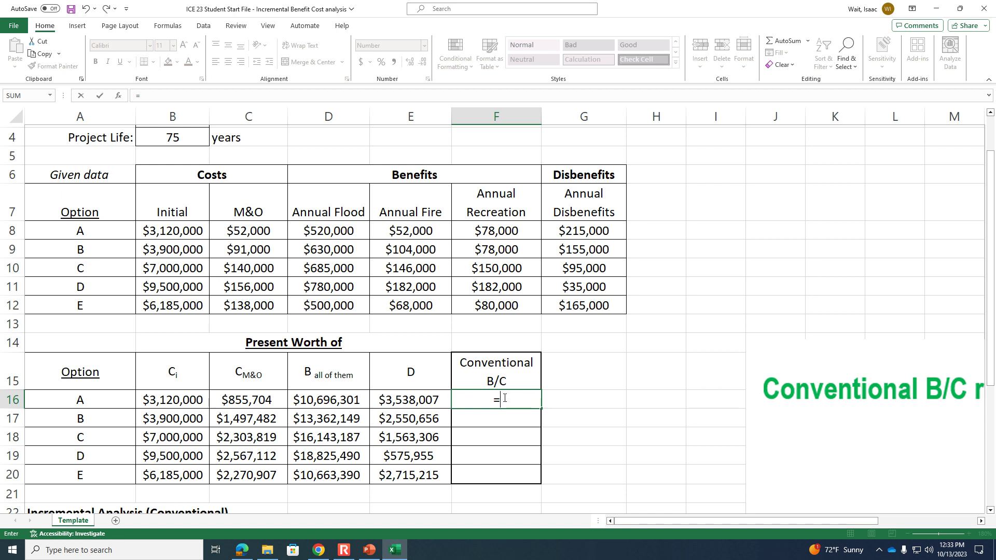
pyautogui.click(309, 400)
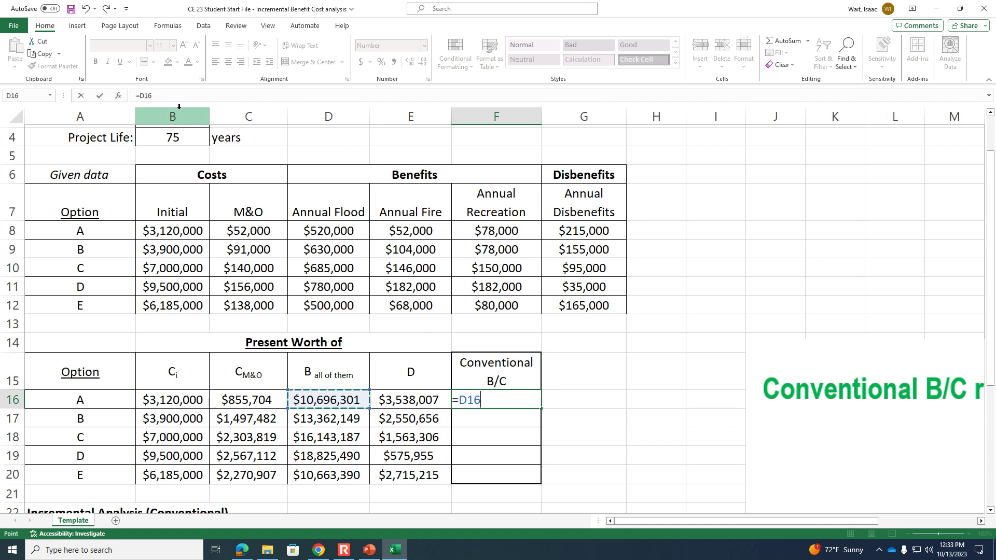
pyautogui.click(141, 96)
pyautogui.write('(D16')
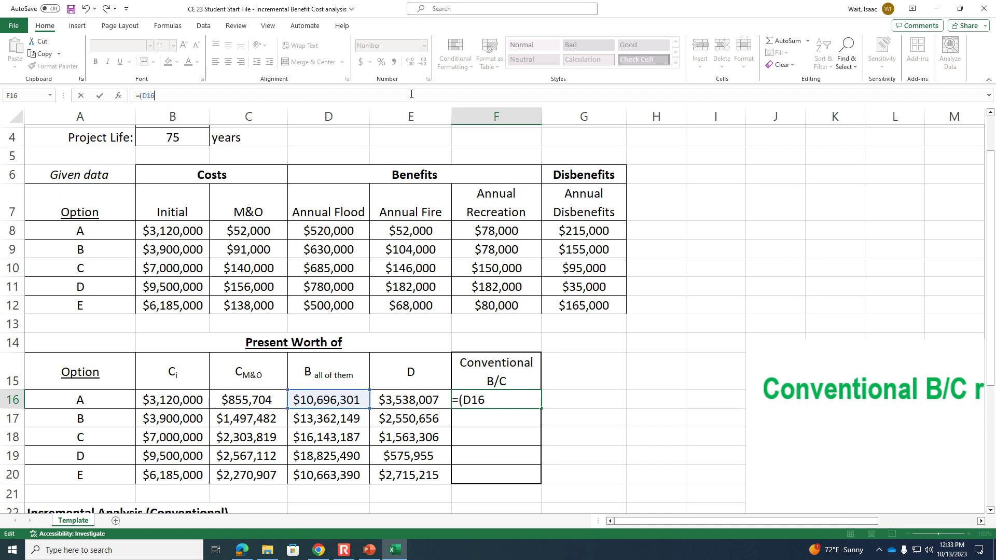
pyautogui.write('-')
pyautogui.click(417, 397)
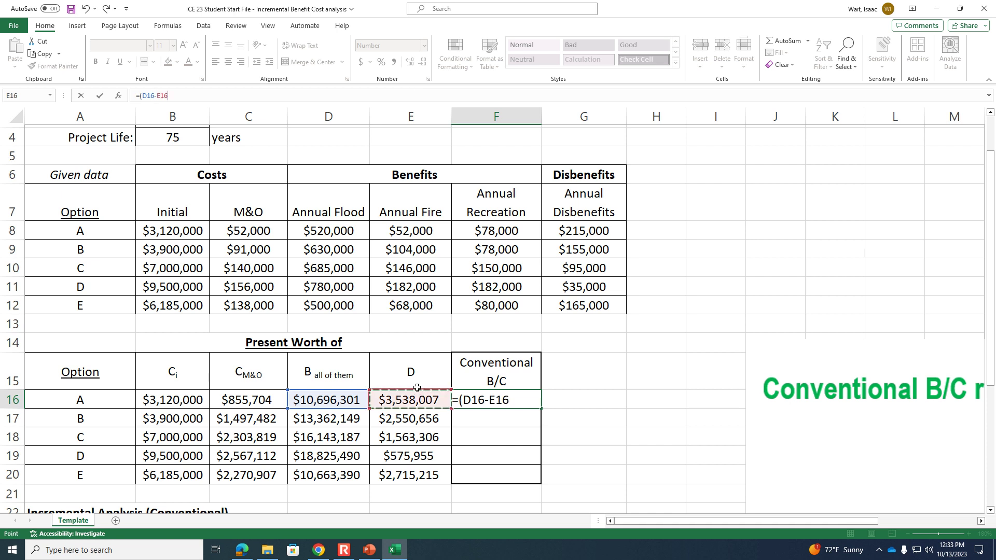
# Step: Complete the F16 formula by dividing by total costs (B16+C16) and fill it down through option E in F20
pyautogui.write(')/(')
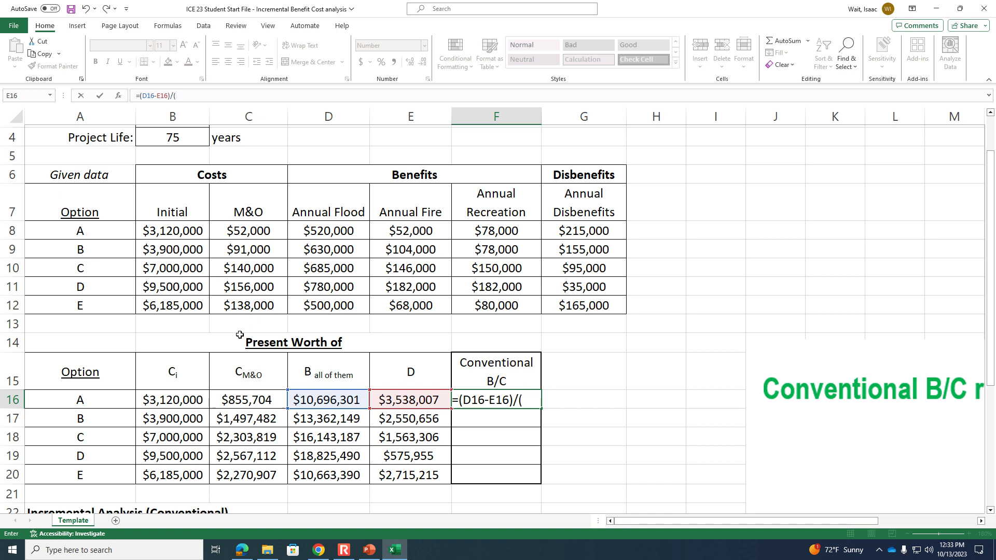
pyautogui.click(195, 398)
pyautogui.write('+')
pyautogui.click(266, 399)
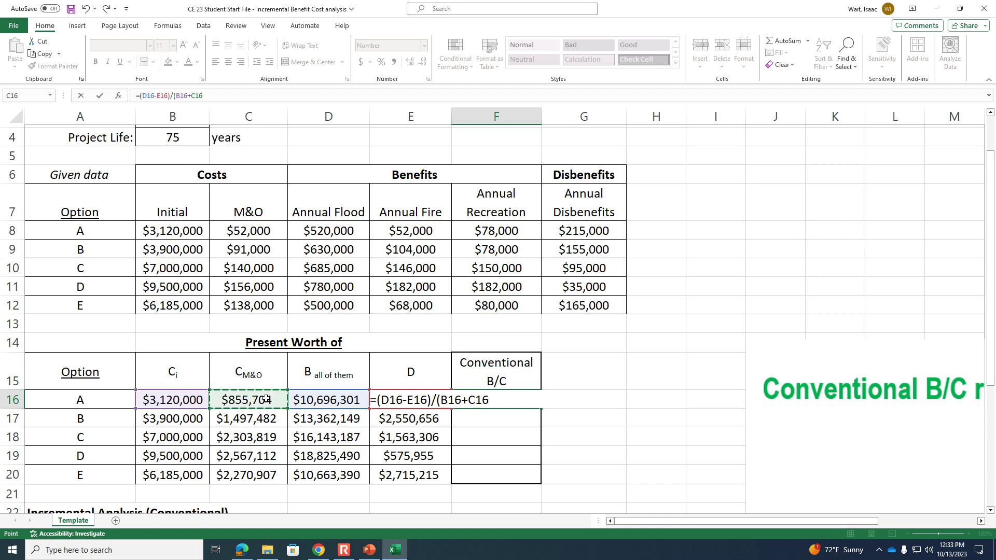
pyautogui.write(')')
pyautogui.press('Return')
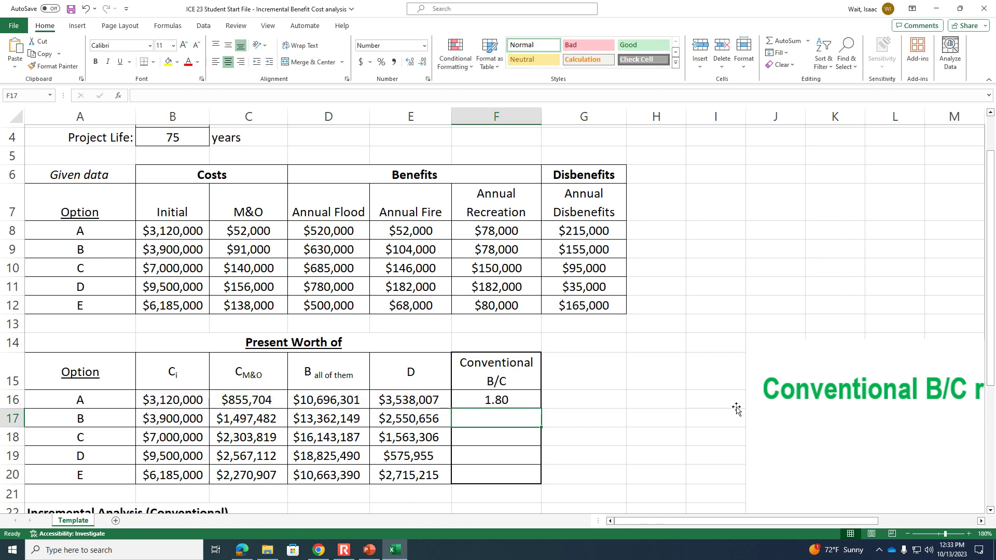
pyautogui.click(519, 400)
pyautogui.moveTo(539, 410); pyautogui.dragTo(542, 481)
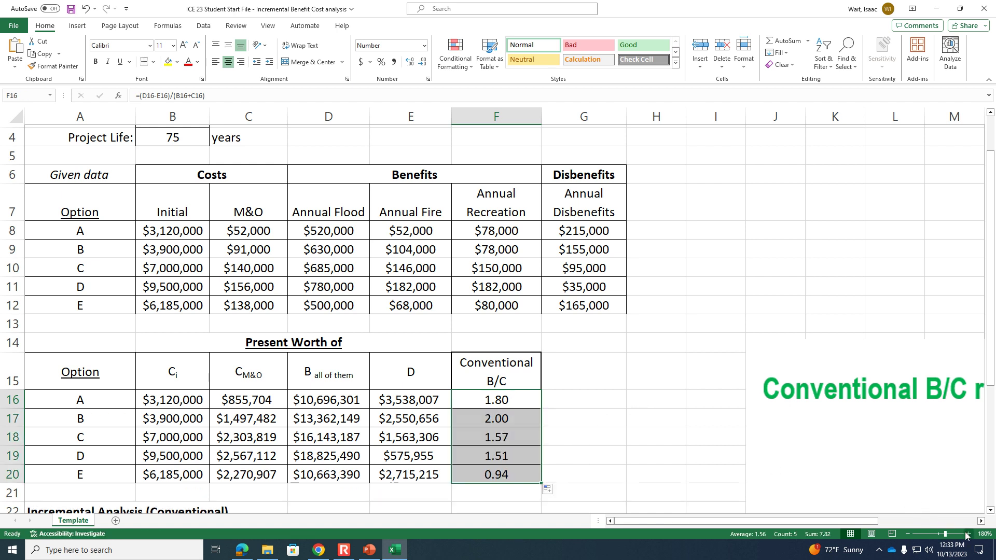
pyautogui.click(347, 551)
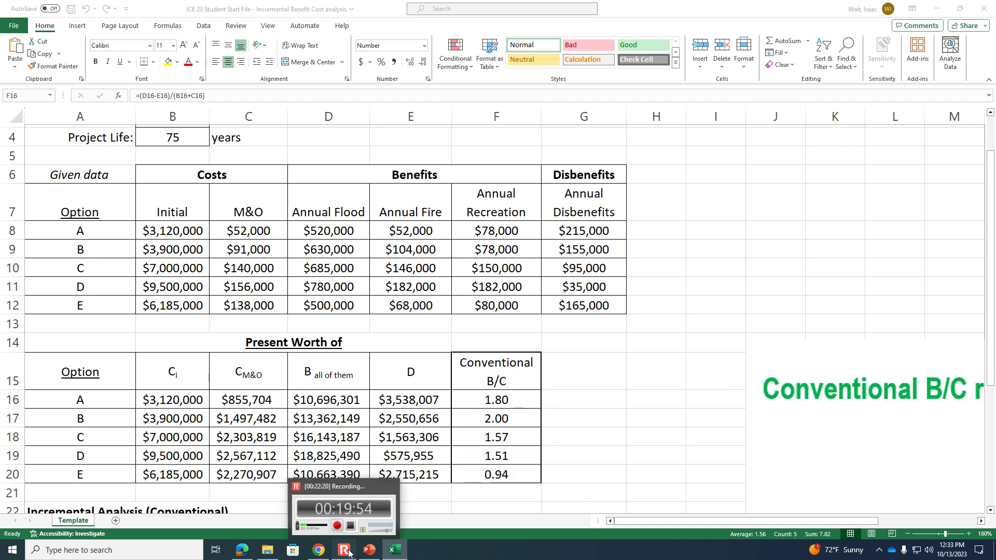
pyautogui.click(123, 106)
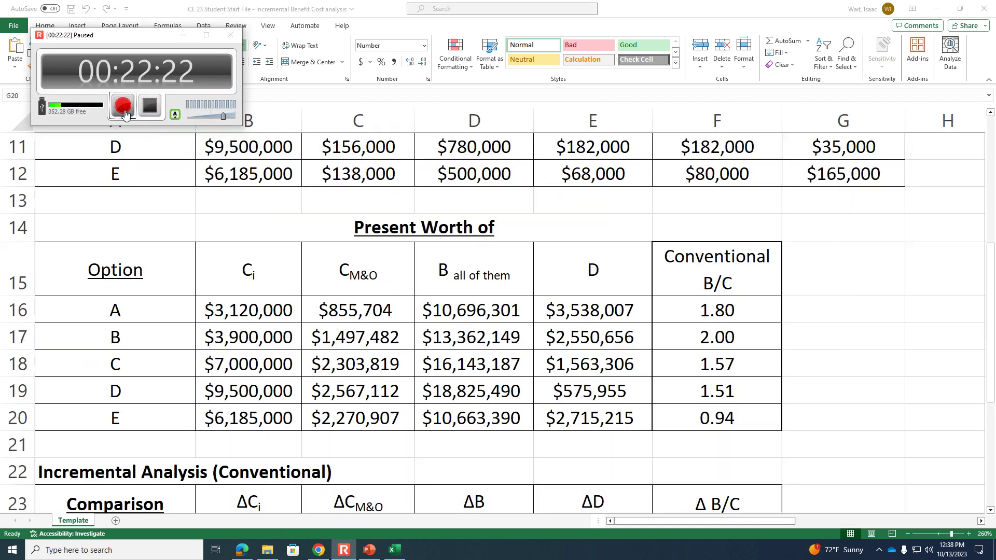
pyautogui.click(123, 107)
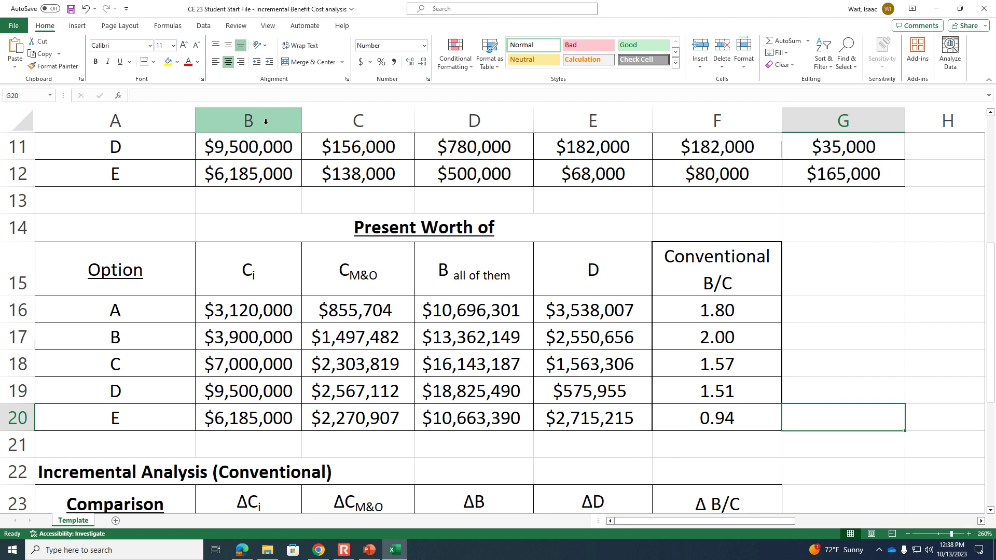
# Step: Inspect option A's benefits present worth formula in D16 and clear the cell
pyautogui.click(451, 311)
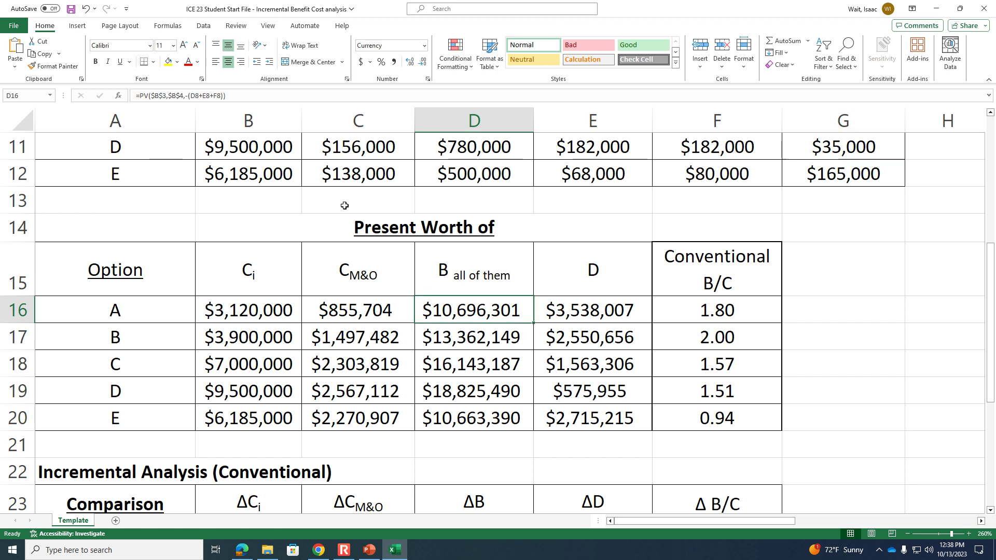
pyautogui.click(188, 96)
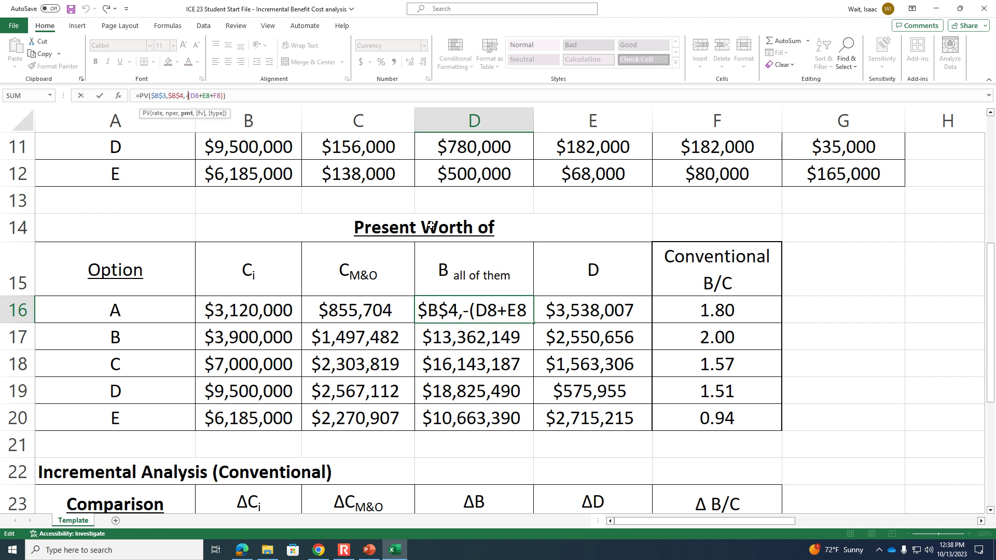
pyautogui.hotkey('ctrl', 'Return')
pyautogui.press('Delete')
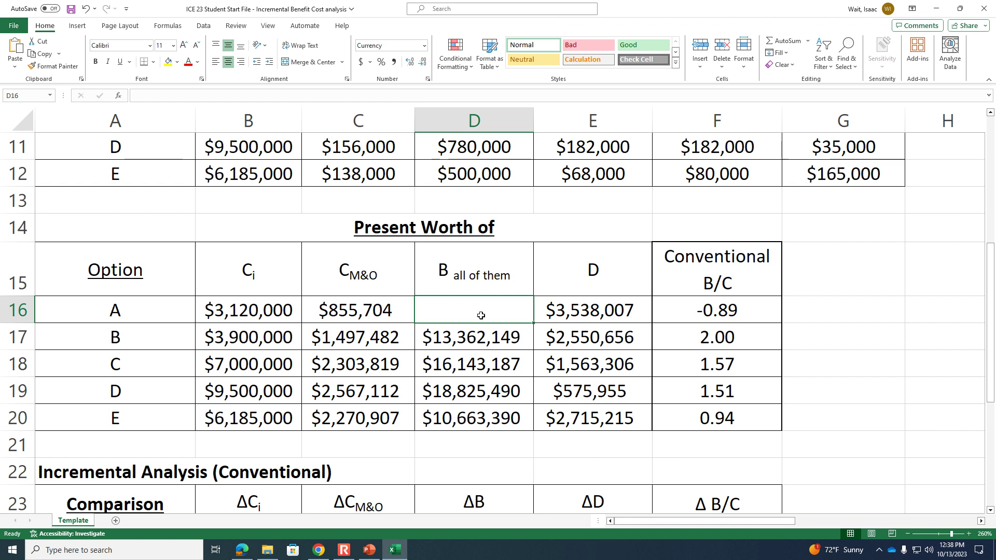
# Step: Restart the PV formula in the emptied D16 with absolute references $B$3 for the rate and $B$4 for the number of periods
pyautogui.write('=pv(')
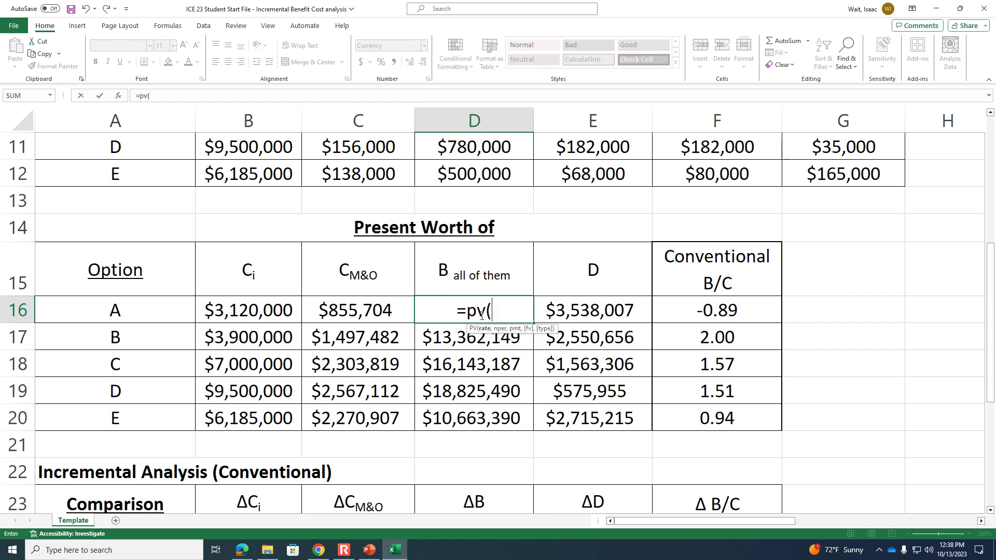
pyautogui.scroll(3, 482, 316)
pyautogui.click(249, 143)
pyautogui.scroll(-3, 250, 143)
pyautogui.press('F4')
pyautogui.write(',')
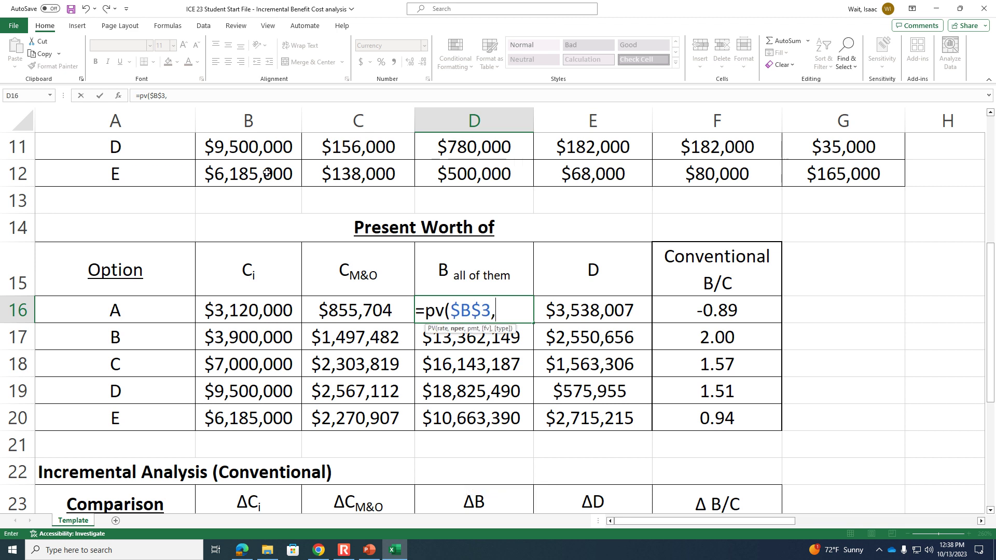
pyautogui.scroll(2, 282, 205)
pyautogui.scroll(2, 281, 205)
pyautogui.click(273, 238)
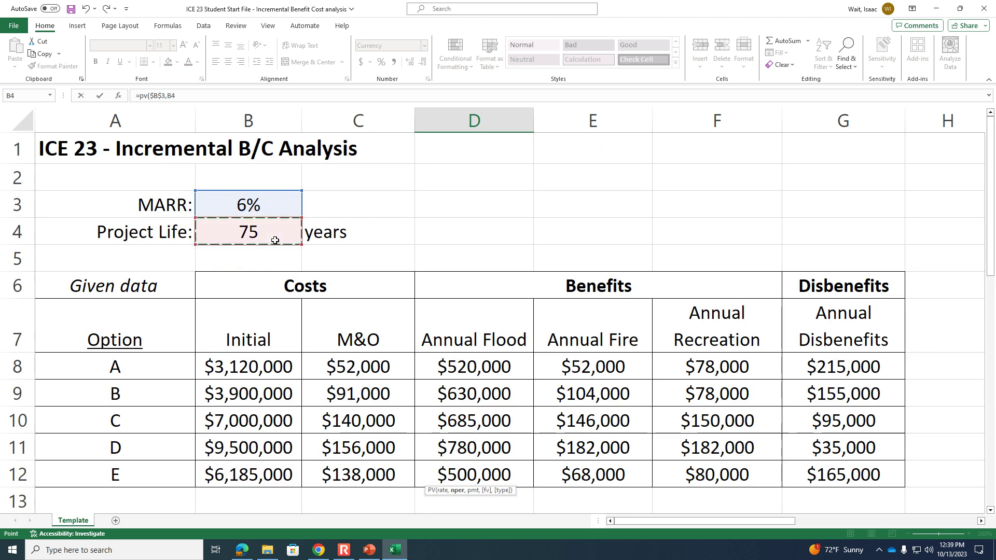
pyautogui.scroll(-3, 275, 240)
pyautogui.press('F4')
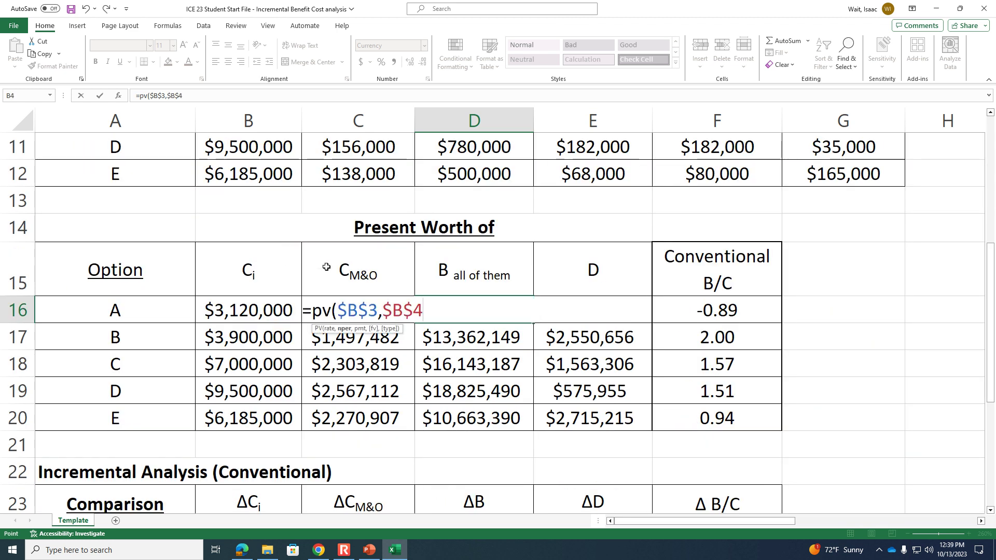
# Step: Complete option A's benefits present worth formula in D16 with the negated sum -(D8+E8+F8) of flood, fire and recreation benefits as the payment
pyautogui.write(',-(')
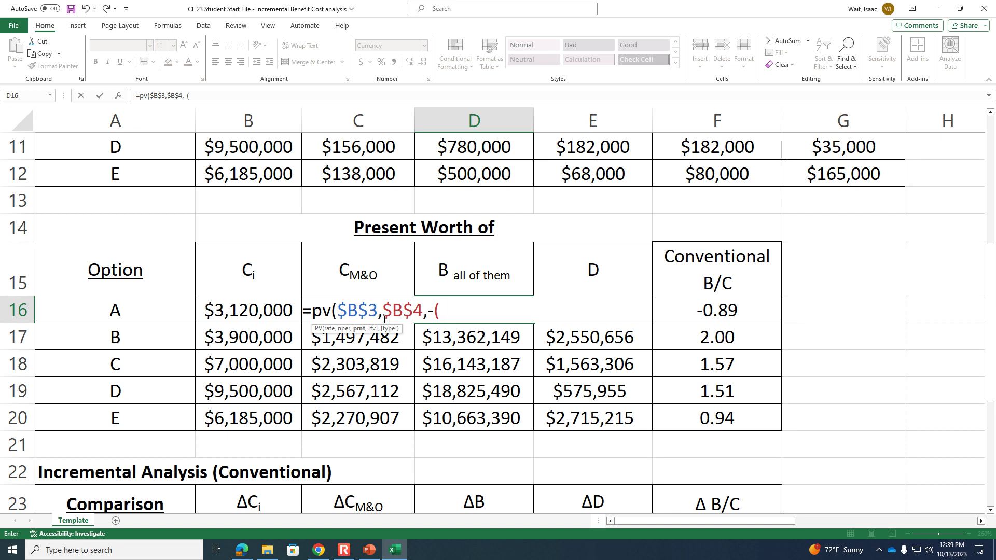
pyautogui.scroll(2, 47, 450)
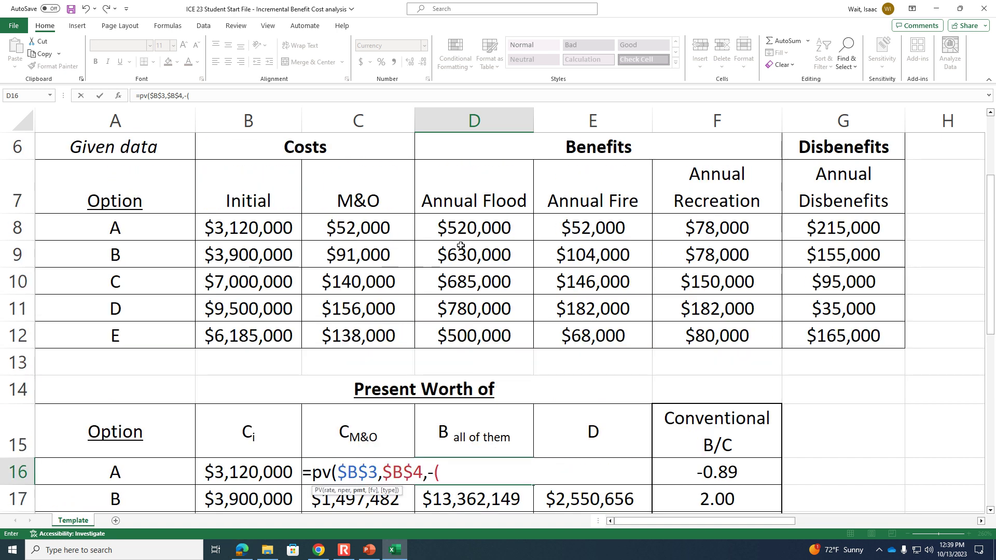
pyautogui.click(469, 228)
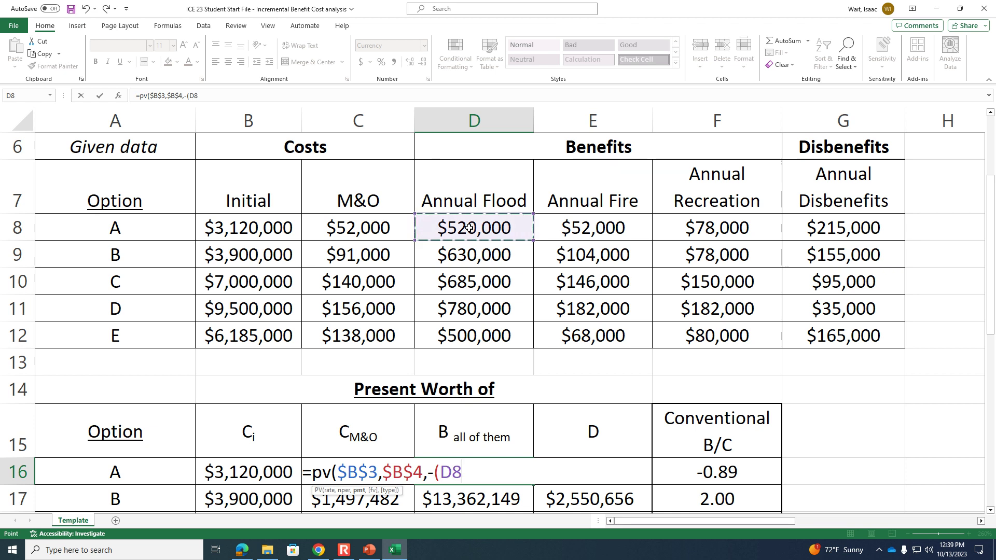
pyautogui.write('+')
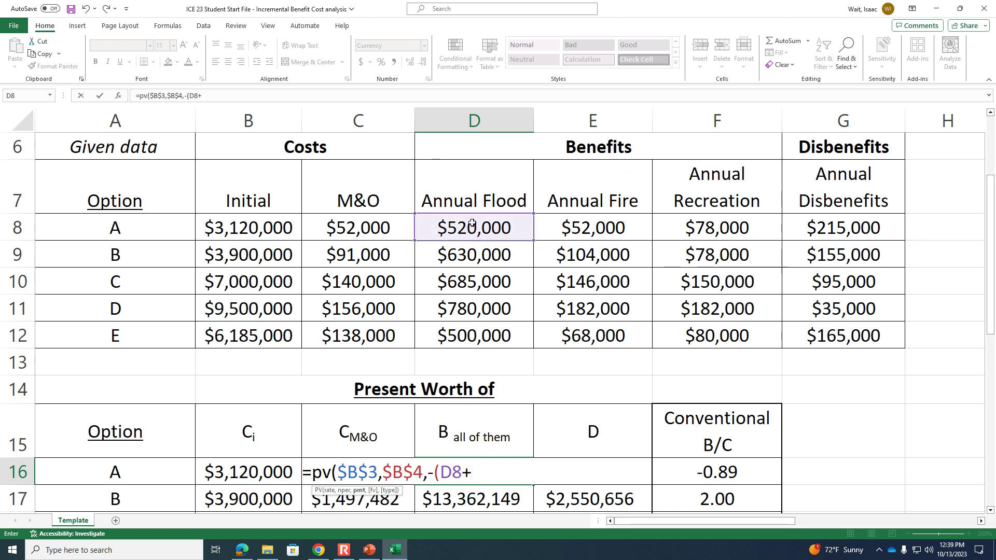
pyautogui.click(559, 227)
pyautogui.write('+')
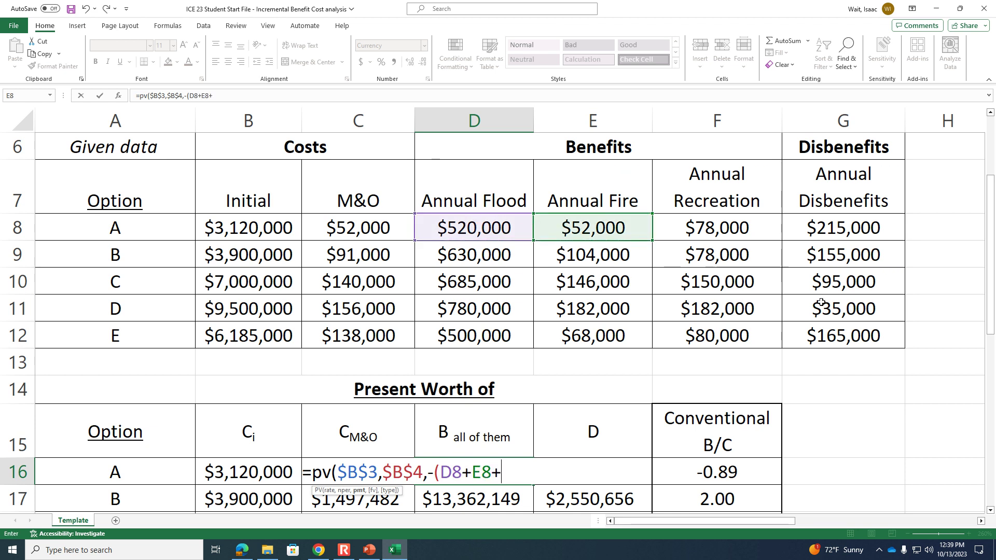
pyautogui.click(742, 230)
pyautogui.write(')')
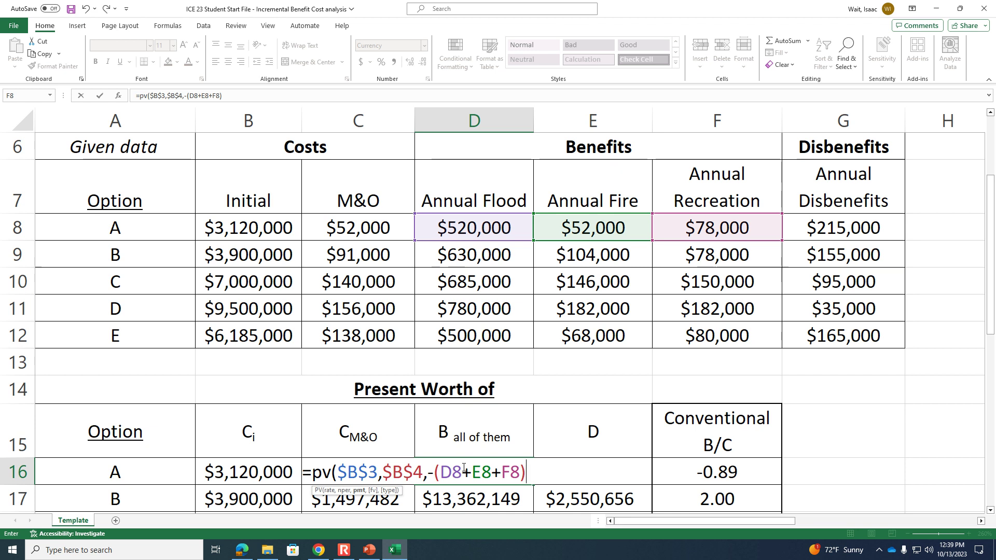
pyautogui.write(')')
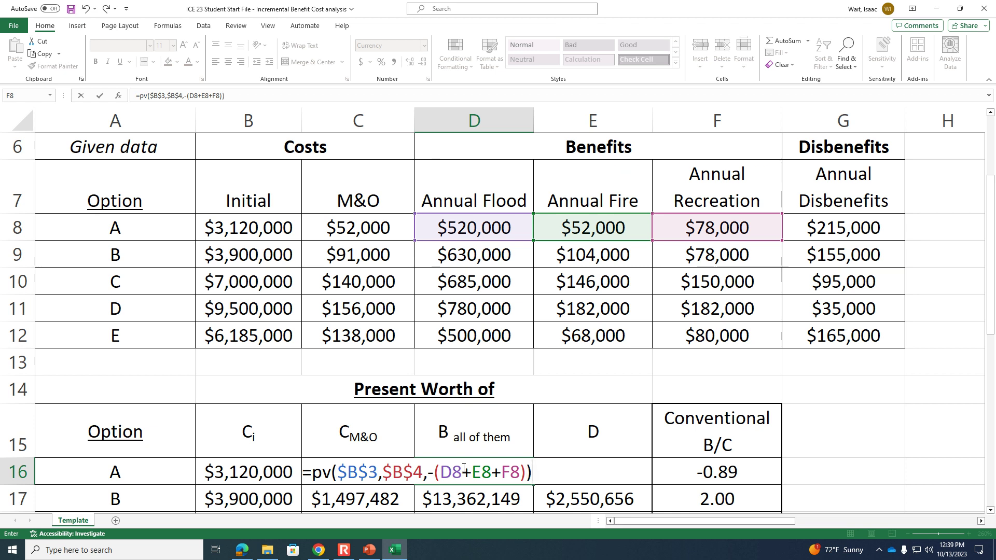
pyautogui.press('Return')
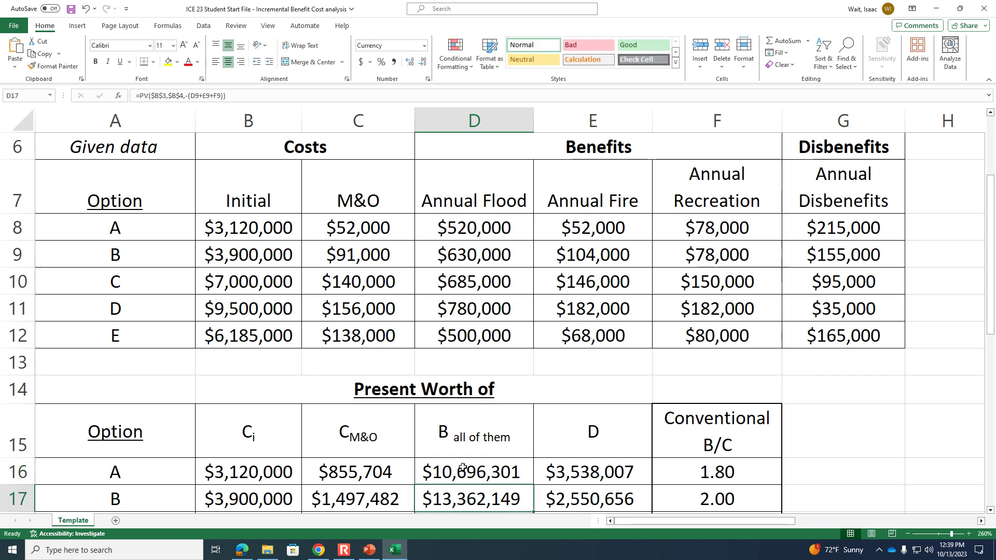
# Step: Add the column heading "Conclusion" in G15, next to the Conventional B/C heading
pyautogui.scroll(-2, 580, 410)
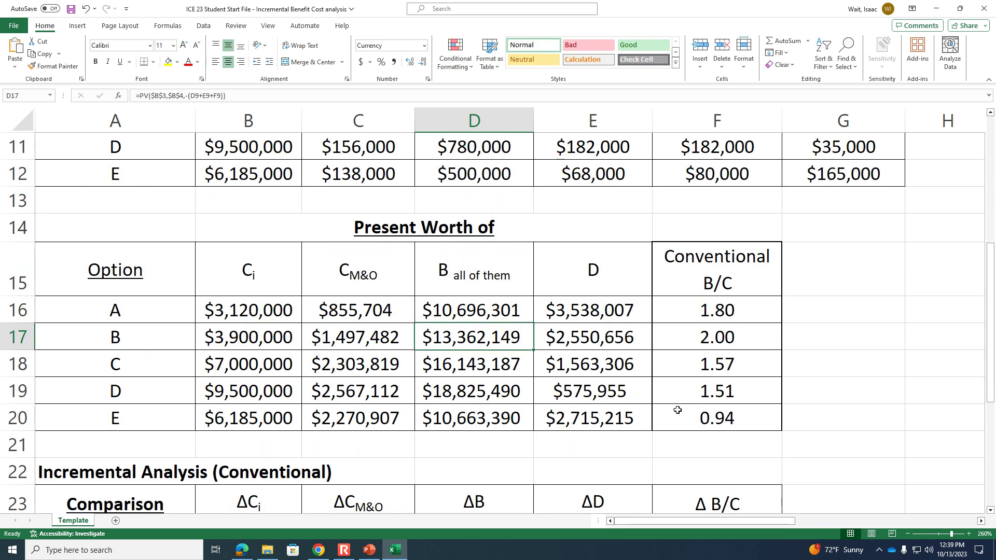
pyautogui.click(840, 287)
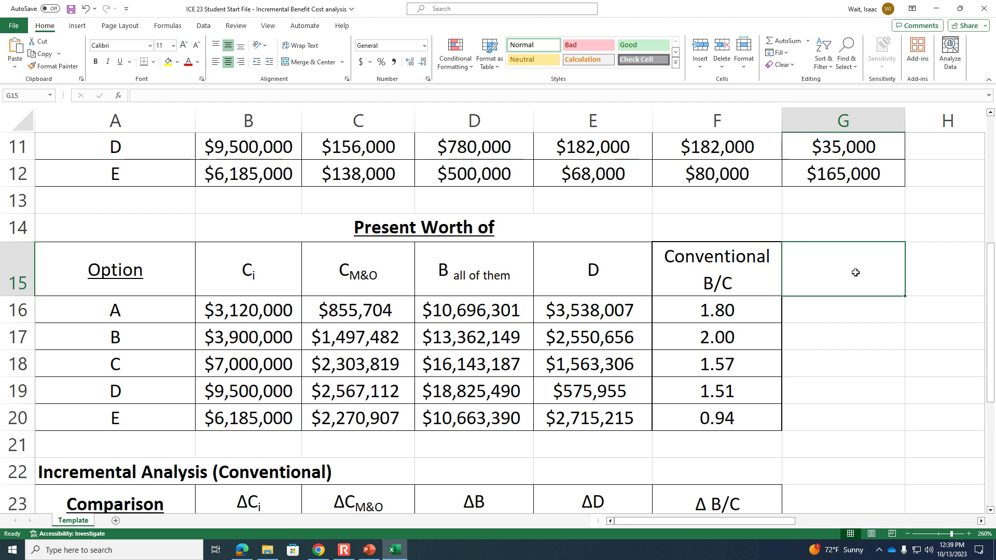
pyautogui.write('Conc')
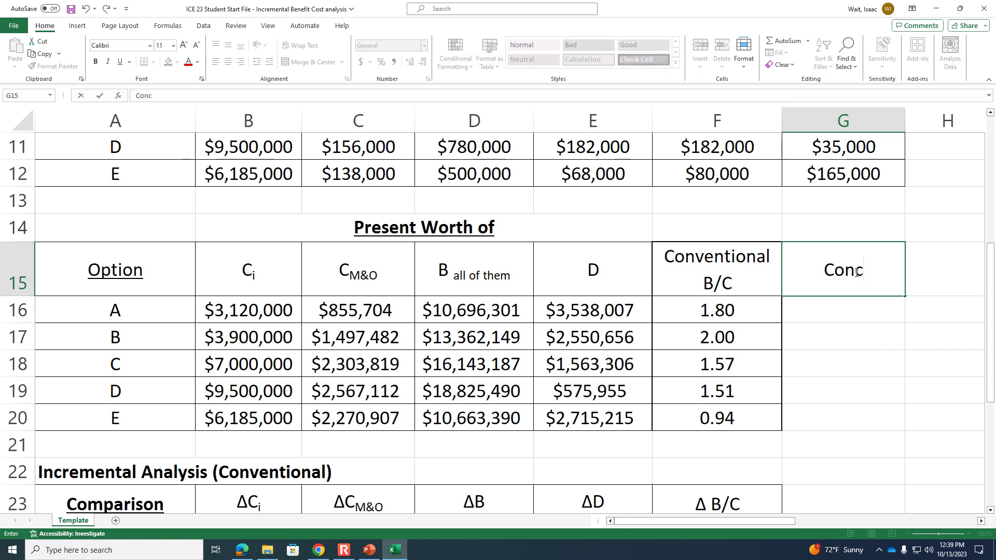
pyautogui.write('lusion')
pyautogui.press('Return')
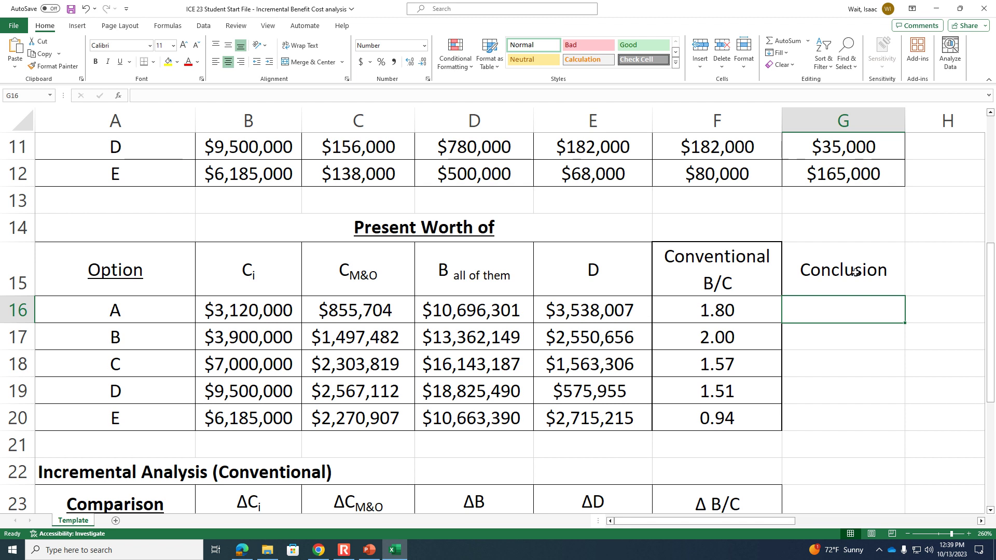
# Step: Try manual conclusions in G16:G20, with ok for options A to D and "NO!" for option E, and clear them
pyautogui.write('Ok')
pyautogui.press('Return')
pyautogui.write('ok')
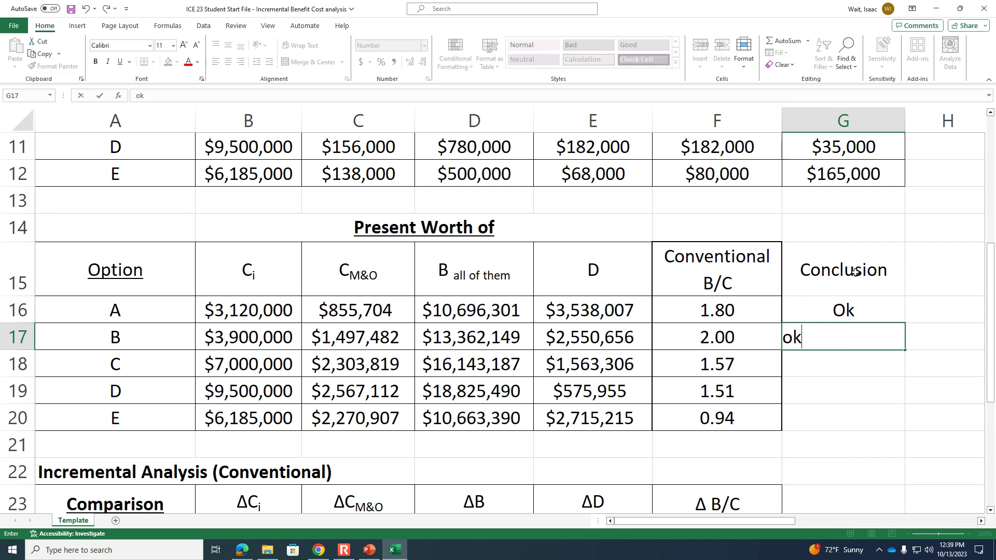
pyautogui.press('Return')
pyautogui.write('ok')
pyautogui.press('Return')
pyautogui.write('ok')
pyautogui.press('Return')
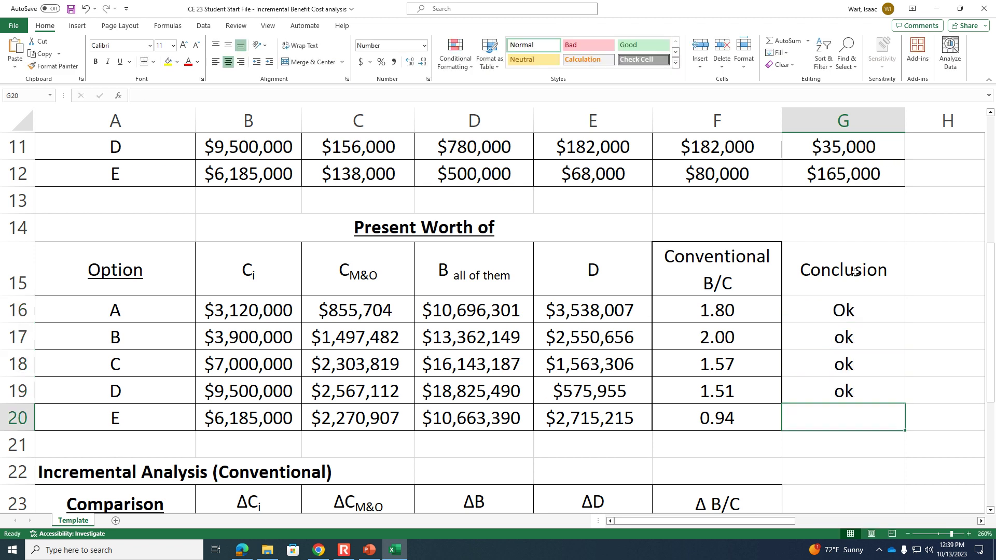
pyautogui.write('NO!')
pyautogui.press('Return')
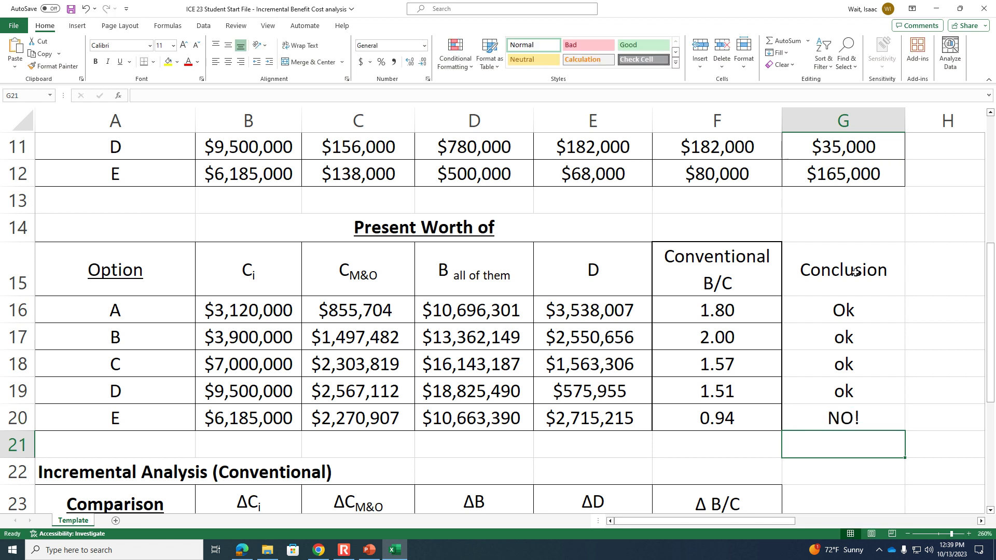
pyautogui.moveTo(859, 302); pyautogui.dragTo(853, 417)
pyautogui.press('Delete')
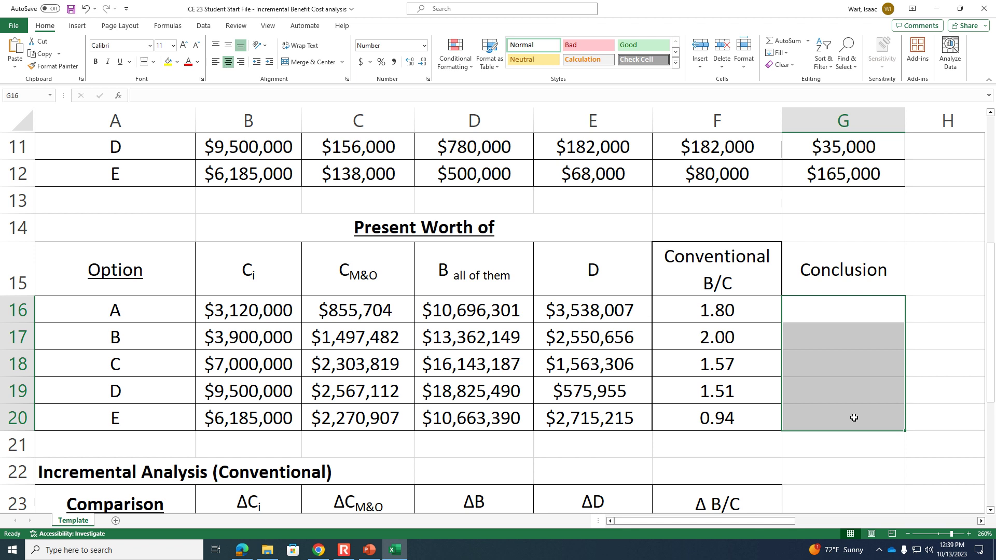
# Step: Enter the formula =IF(F16>=1,"Ok","NO!!") in G16 as option A's conclusion
pyautogui.write('=if')
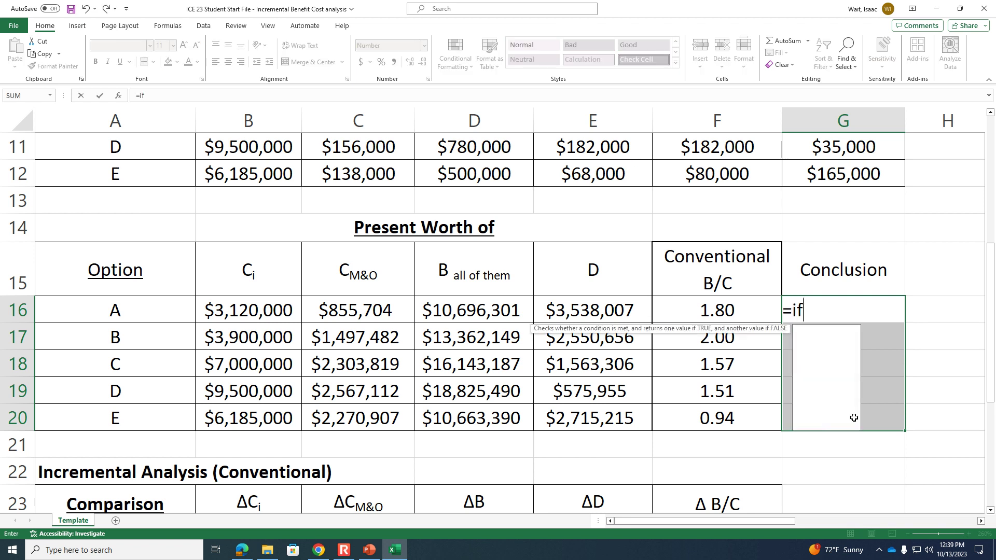
pyautogui.write('(')
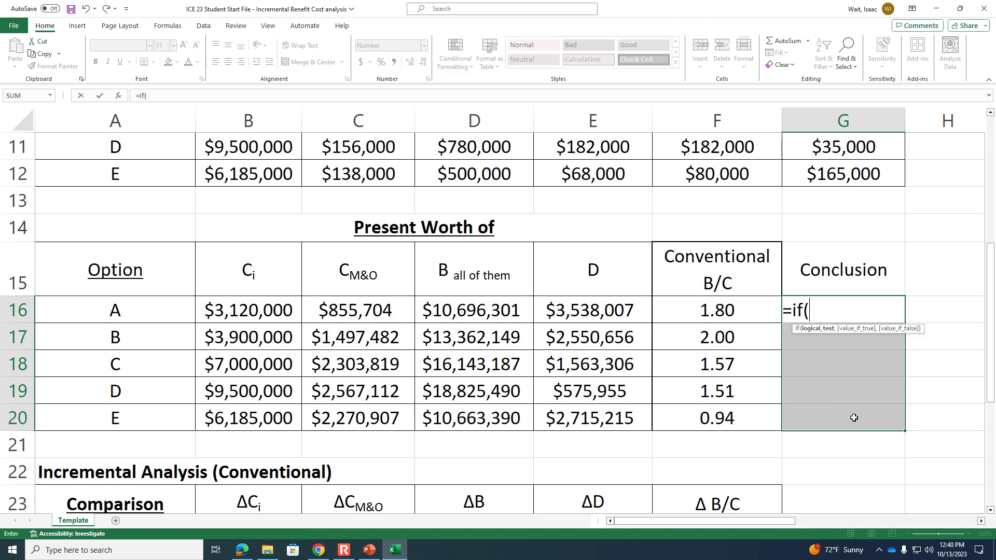
pyautogui.click(722, 312)
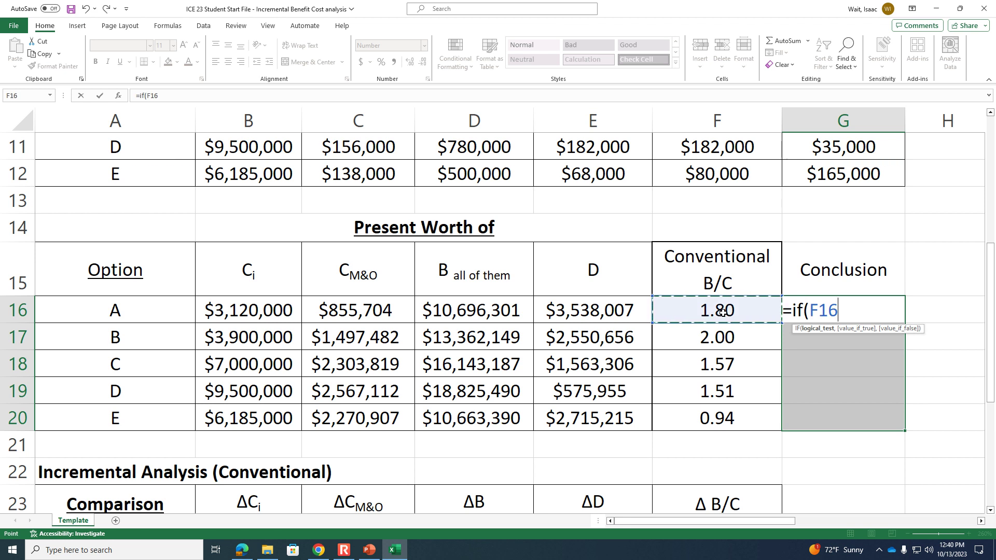
pyautogui.write('>')
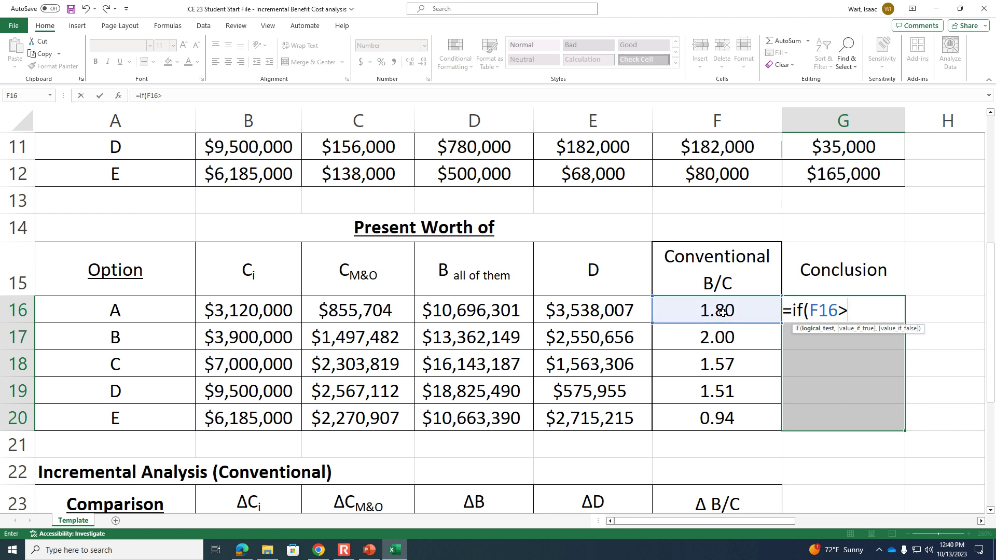
pyautogui.write('=1,"O')
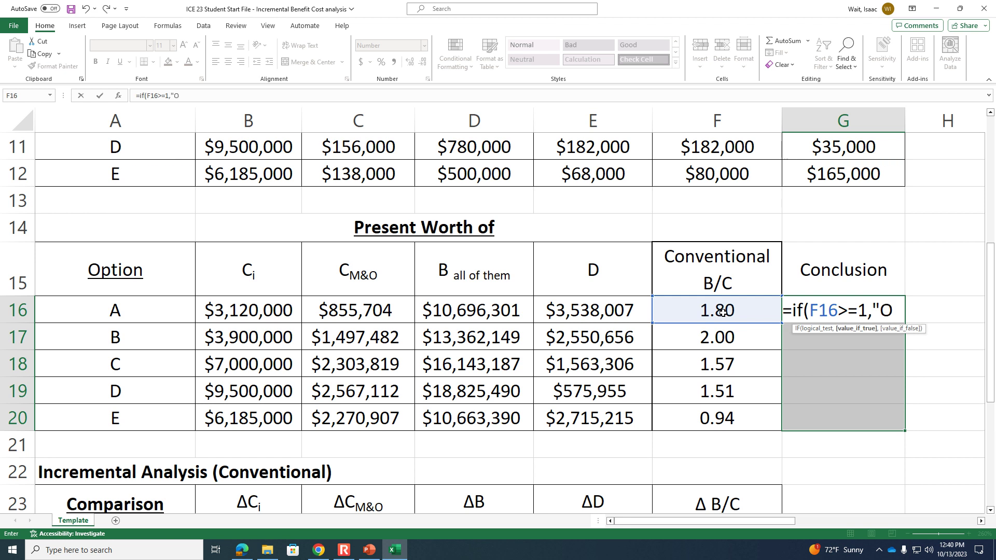
pyautogui.write('k",')
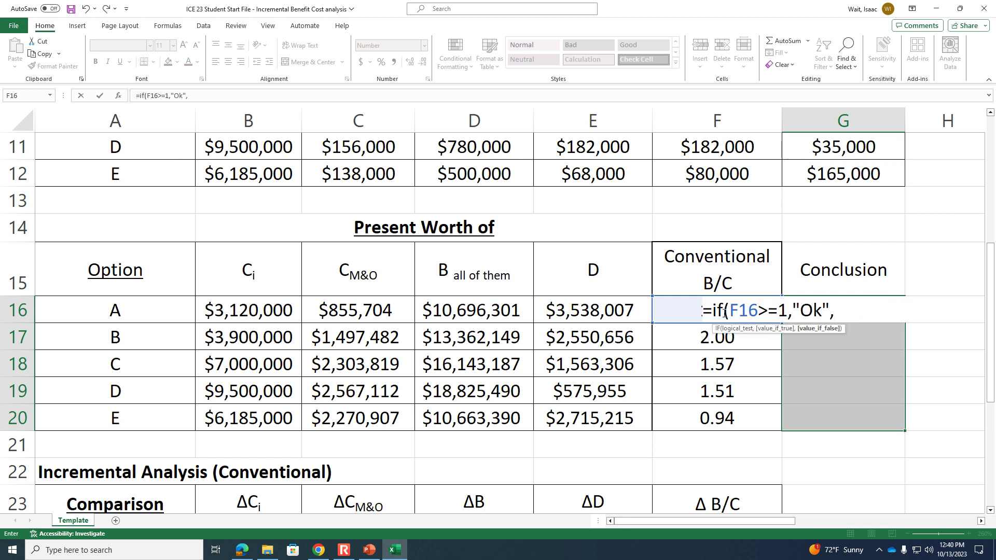
pyautogui.write('"NO')
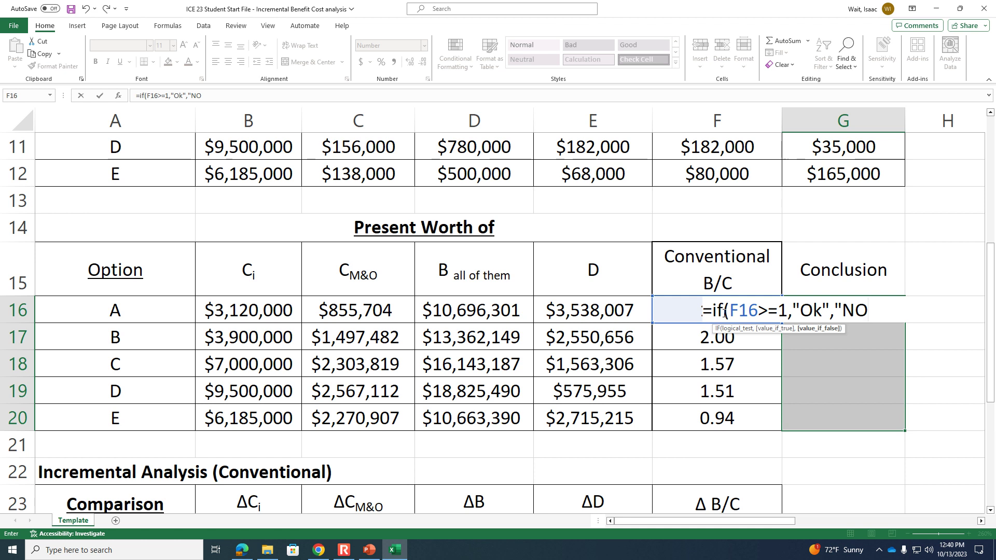
pyautogui.write('!!)')
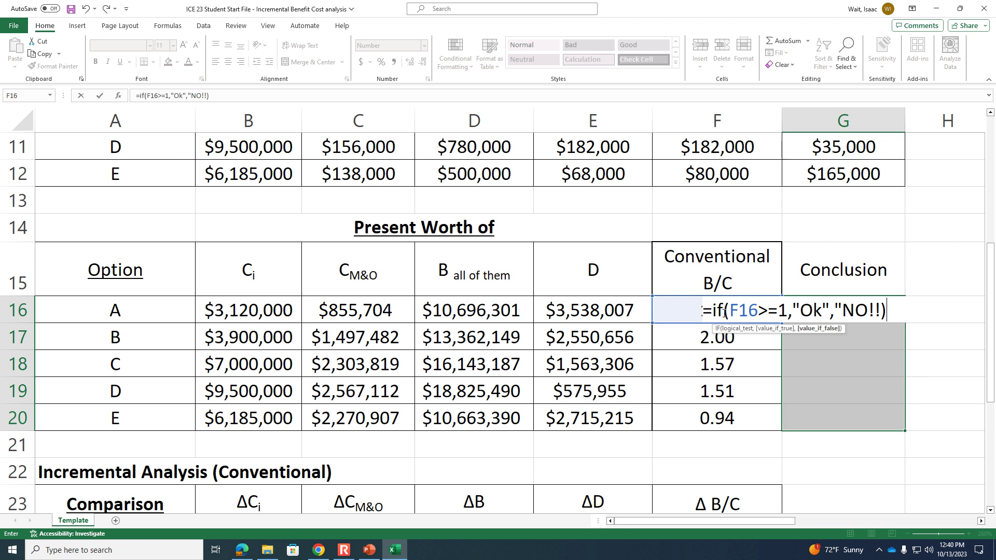
pyautogui.click(220, 91)
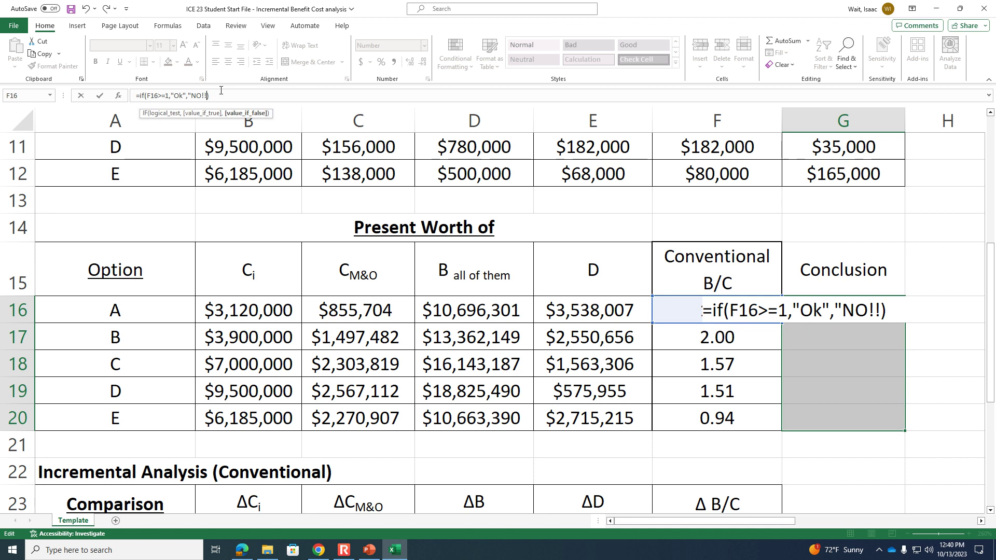
pyautogui.write('"')
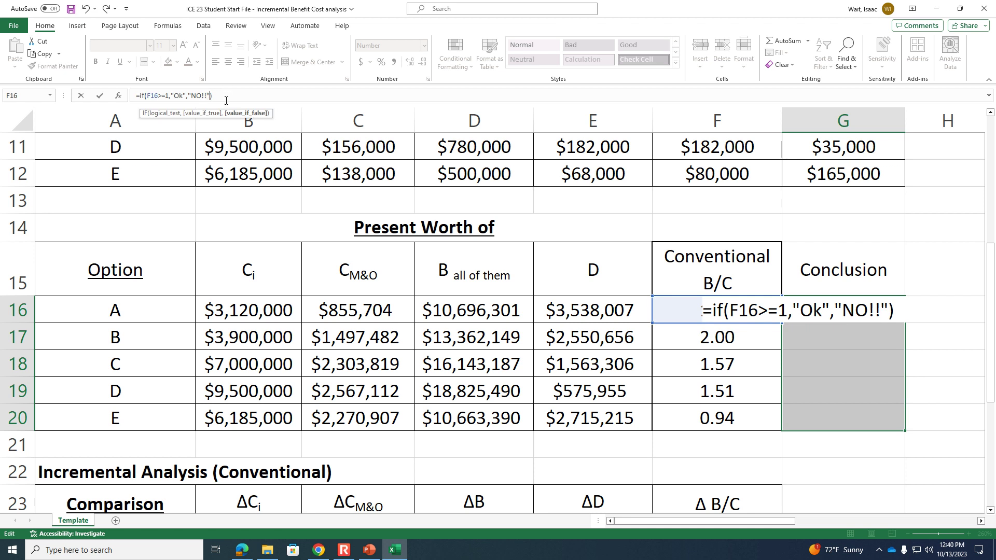
pyautogui.press('Right')
pyautogui.press('Return')
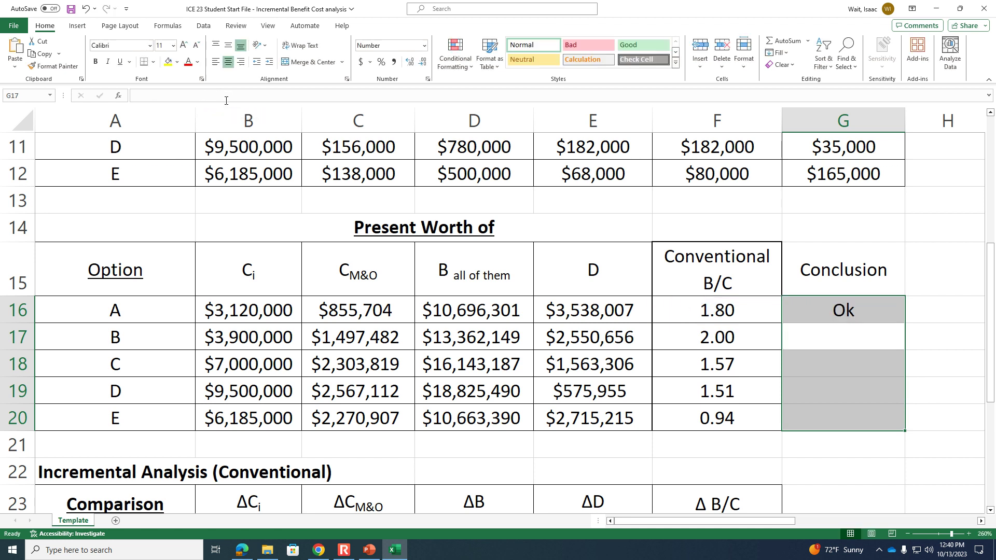
# Step: Fill the conclusion formula from G16 down through option E in G20
pyautogui.click(876, 307)
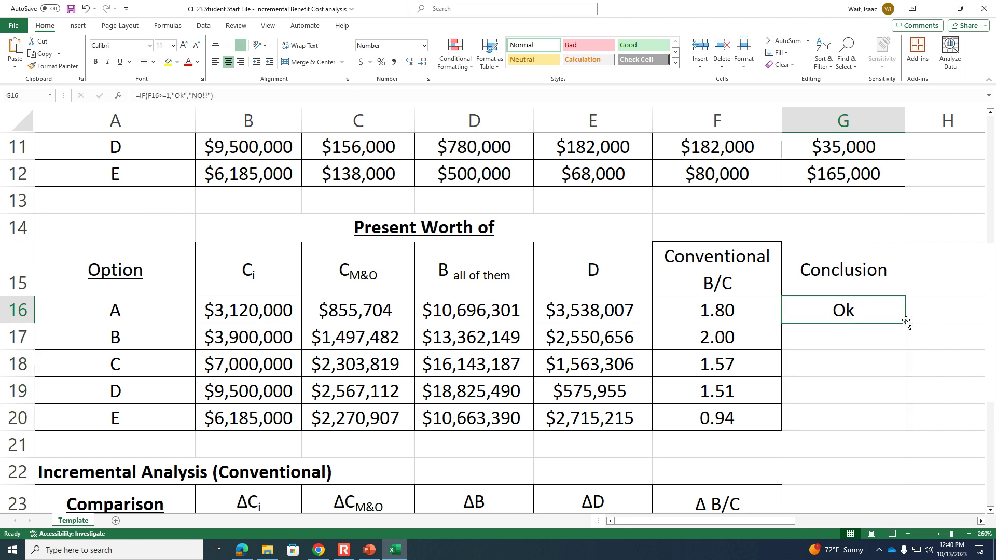
pyautogui.moveTo(905, 323); pyautogui.dragTo(893, 422)
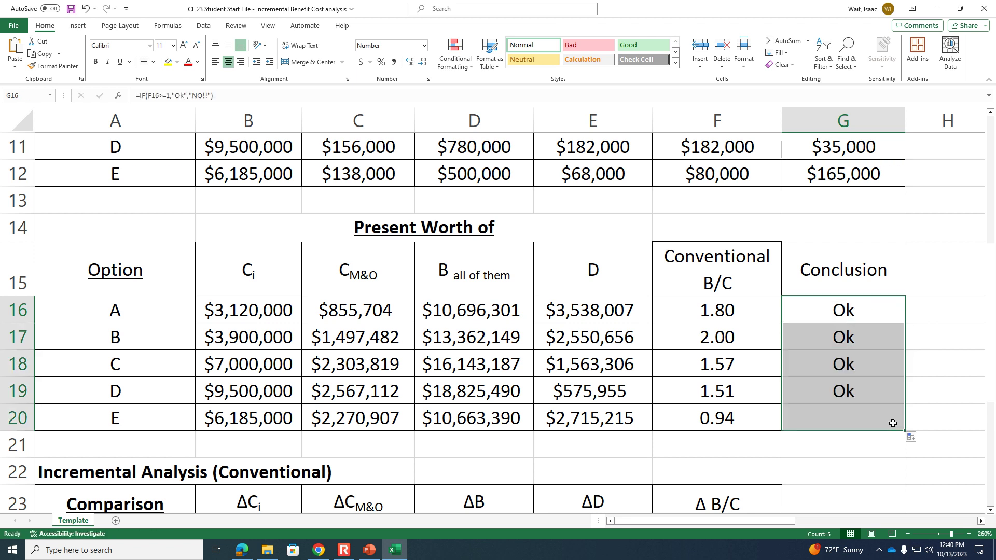
pyautogui.click(927, 387)
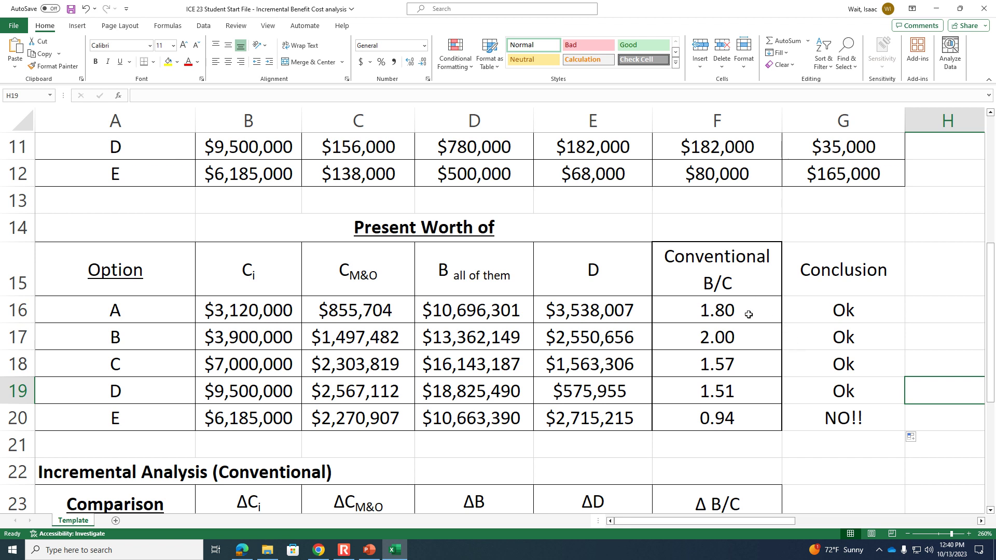
pyautogui.moveTo(746, 314); pyautogui.dragTo(747, 416)
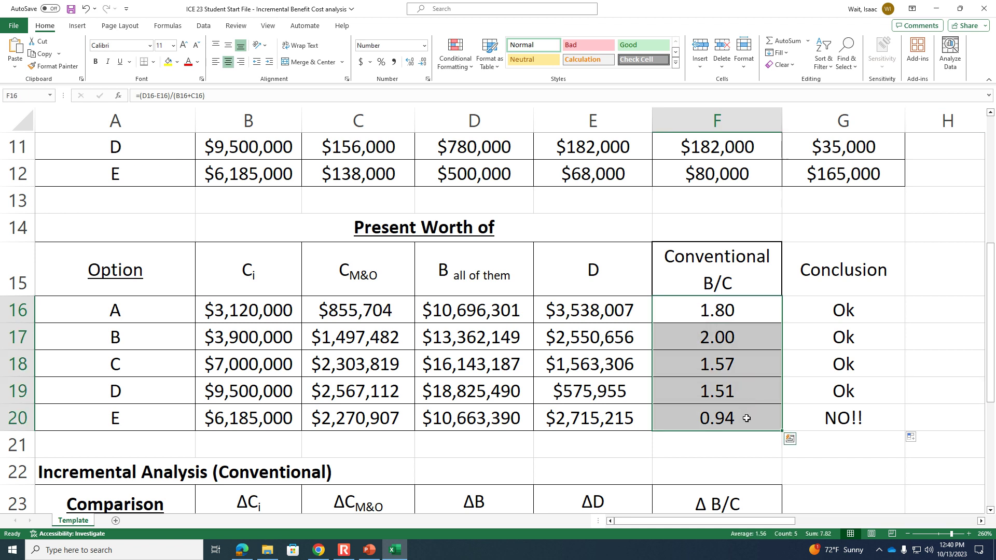
pyautogui.click(465, 64)
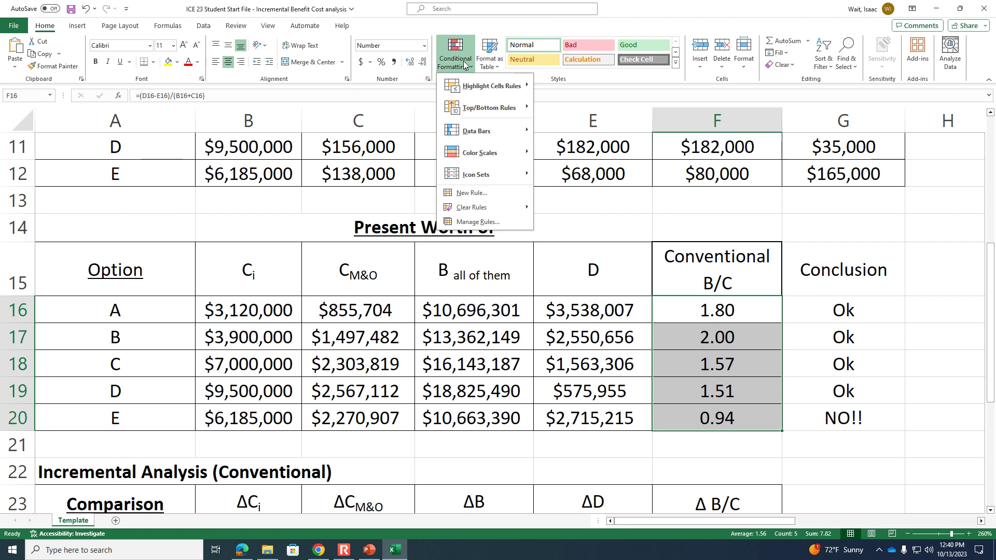
pyautogui.click(474, 193)
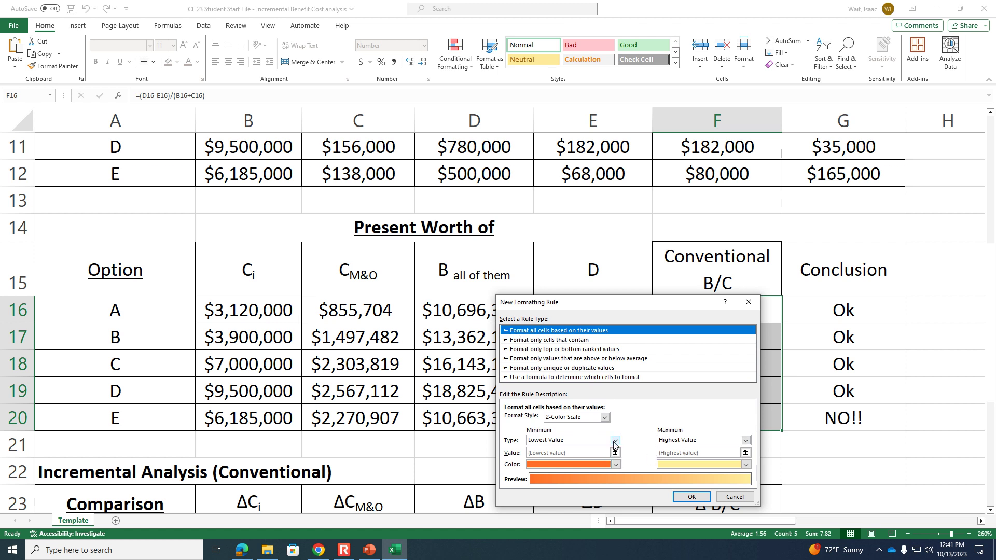
pyautogui.click(735, 497)
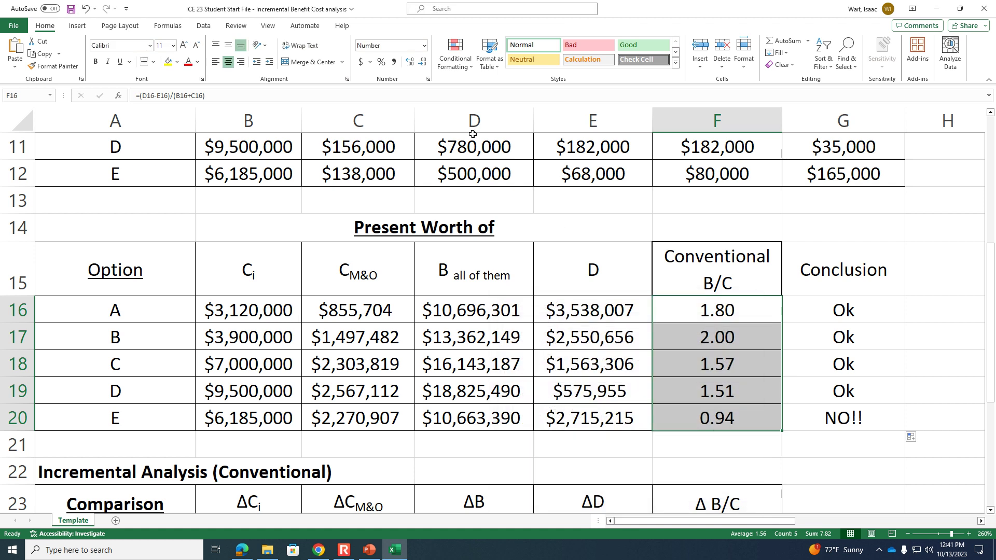
# Step: Try to add a formula-based conditional formatting rule with the condition >1 to the Conventional B/C ratios in F16:F20
pyautogui.click(462, 71)
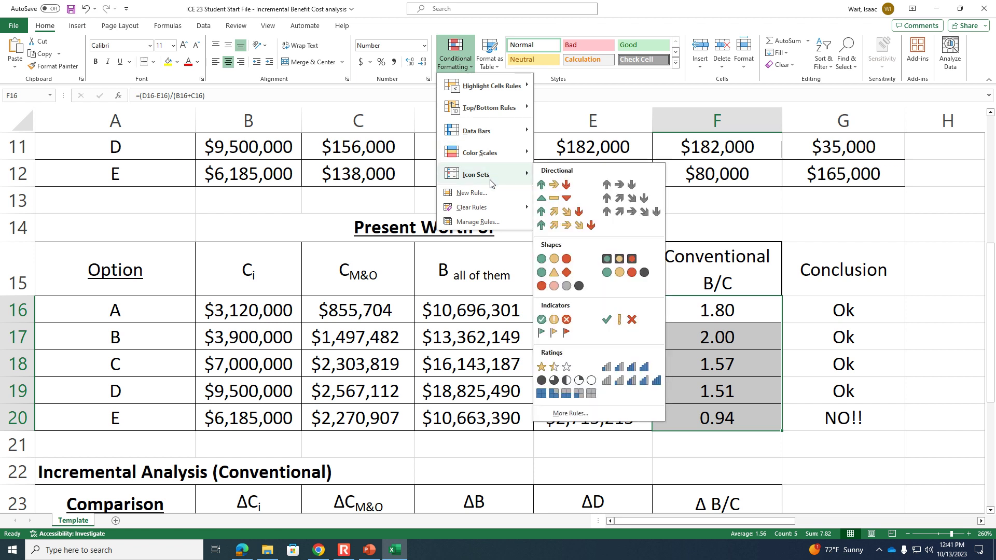
pyautogui.click(491, 195)
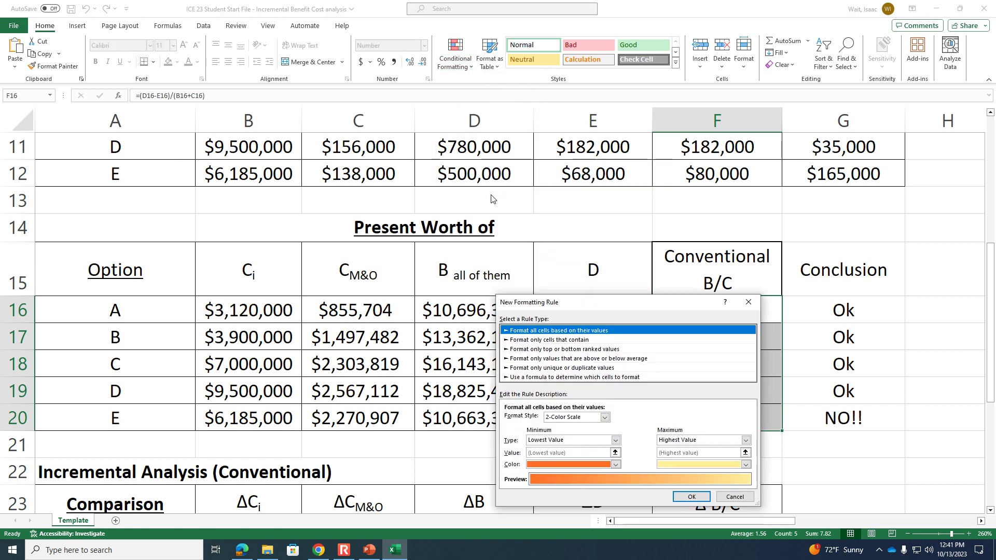
pyautogui.click(540, 378)
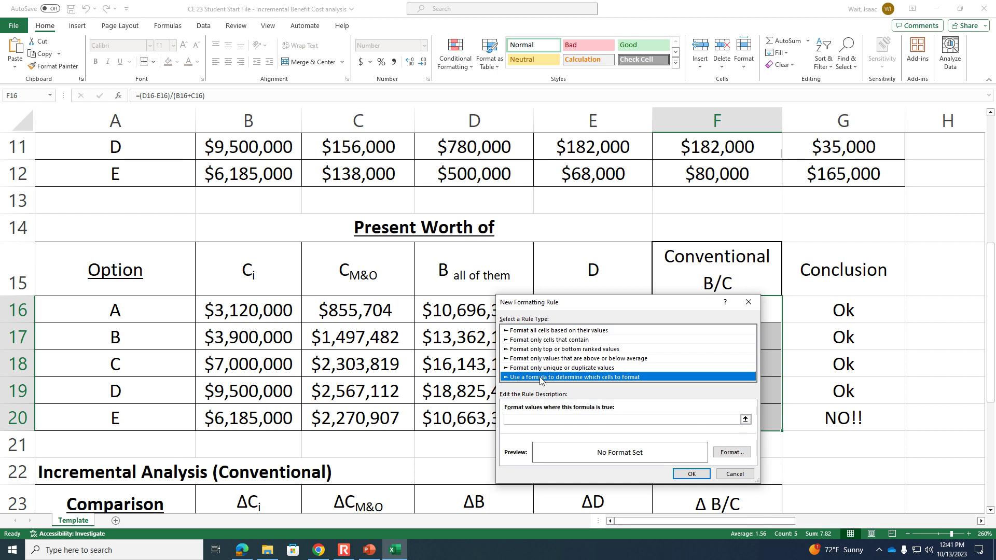
pyautogui.click(550, 418)
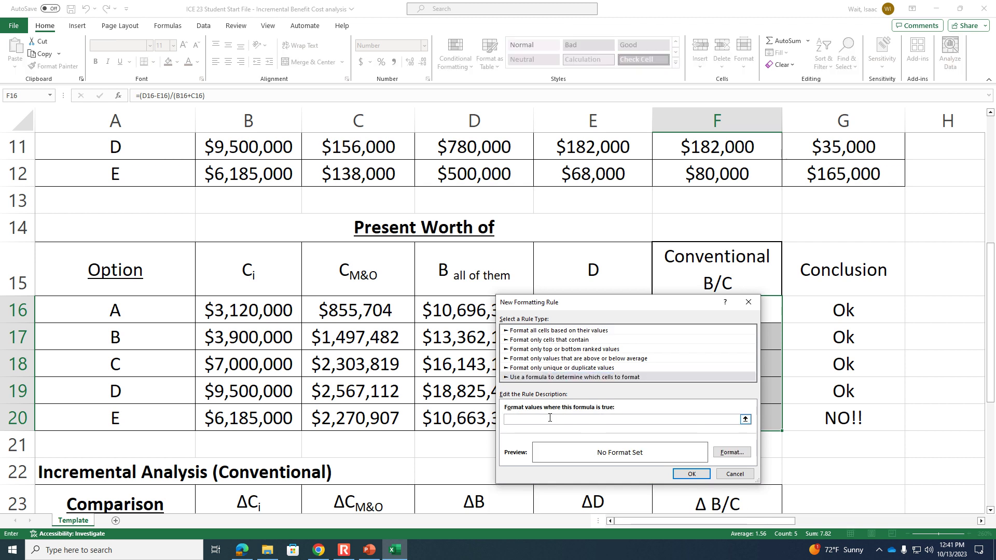
pyautogui.click(746, 420)
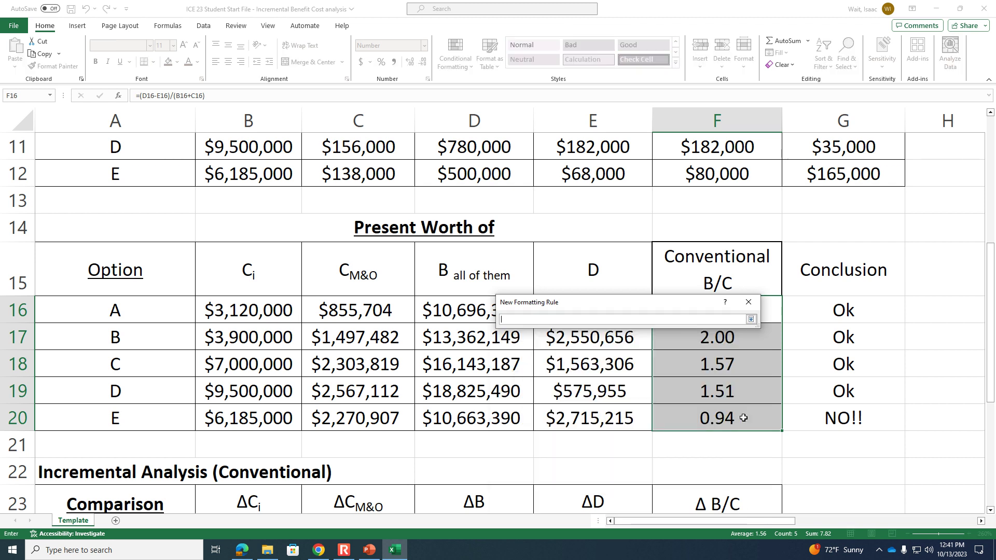
pyautogui.click(751, 319)
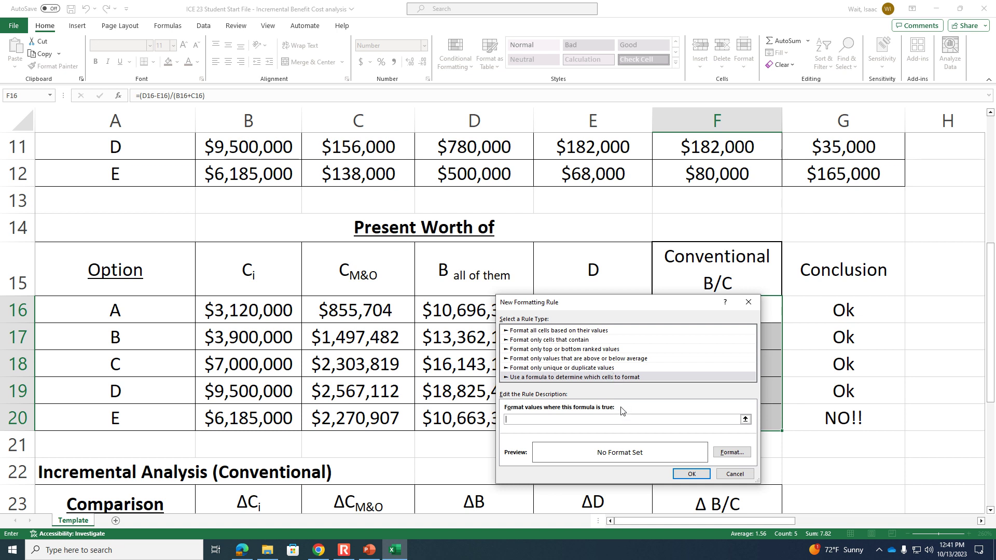
pyautogui.write('>1+')
pyautogui.press('Left')
pyautogui.click(692, 474)
pyautogui.moveTo(697, 309); pyautogui.dragTo(712, 423)
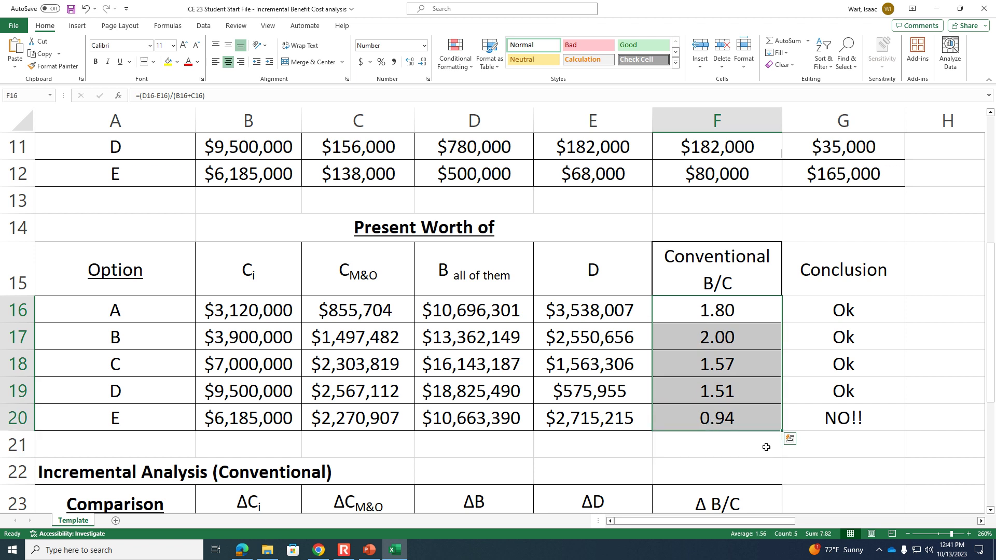
# Step: Fill in the first comparison label of the Incremental Analysis table in A24 as "B vs A"
pyautogui.click(873, 306)
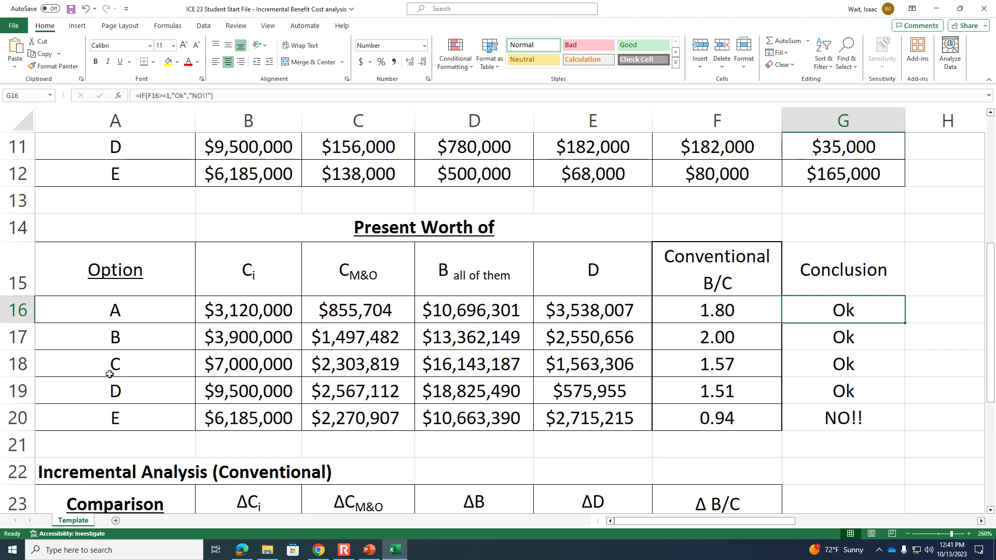
pyautogui.click(126, 421)
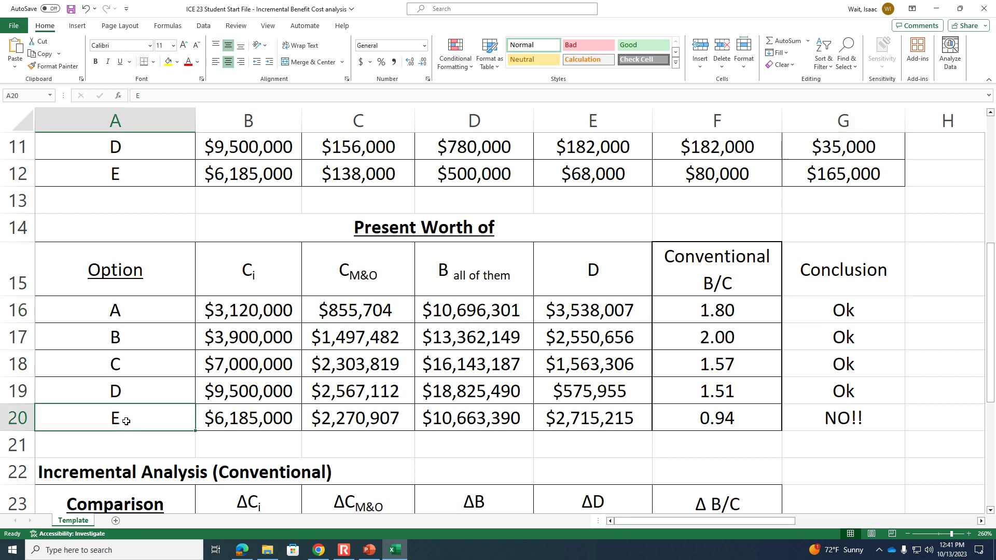
pyautogui.click(907, 535)
pyautogui.scroll(-1, 889, 478)
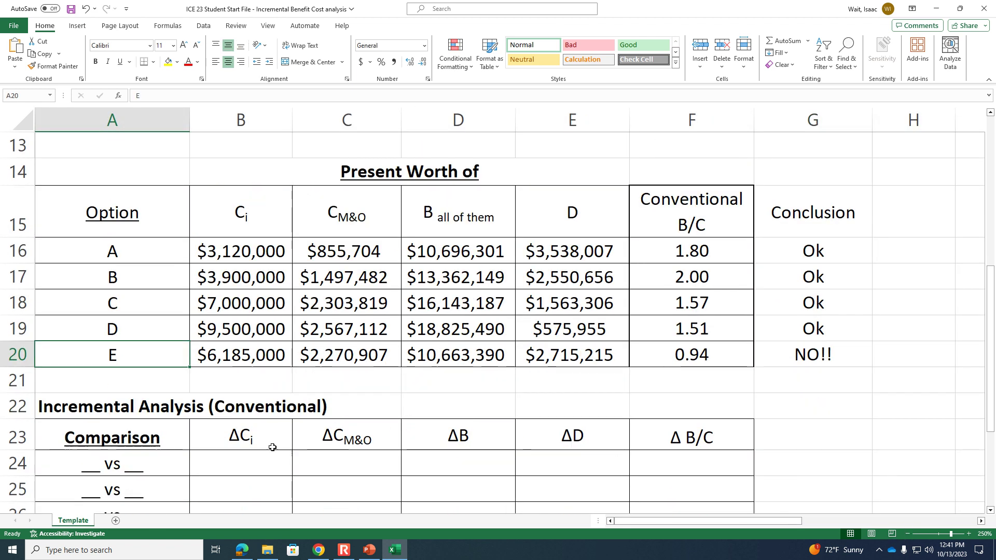
pyautogui.click(112, 471)
pyautogui.moveTo(145, 95); pyautogui.dragTo(119, 99)
pyautogui.write('B')
pyautogui.doubleClick(151, 96)
pyautogui.write('A')
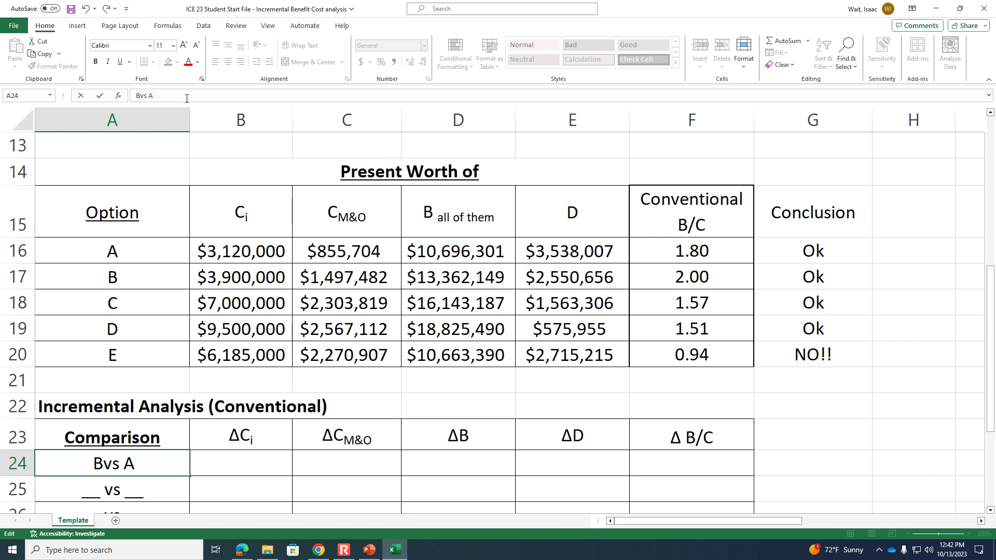
pyautogui.press('Return')
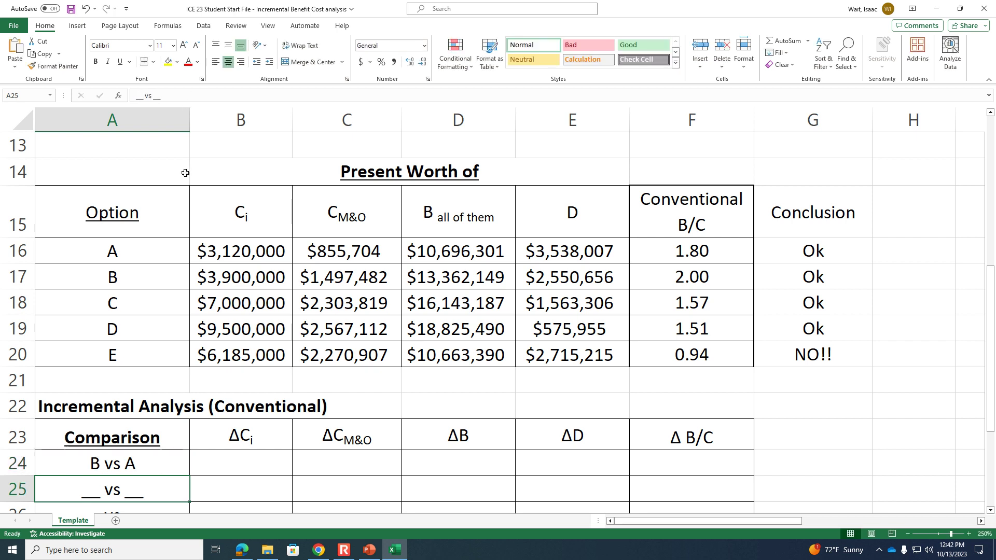
# Step: Enter the formula =B17-B16 in B24 as the ΔCi of the B vs A comparison
pyautogui.click(228, 459)
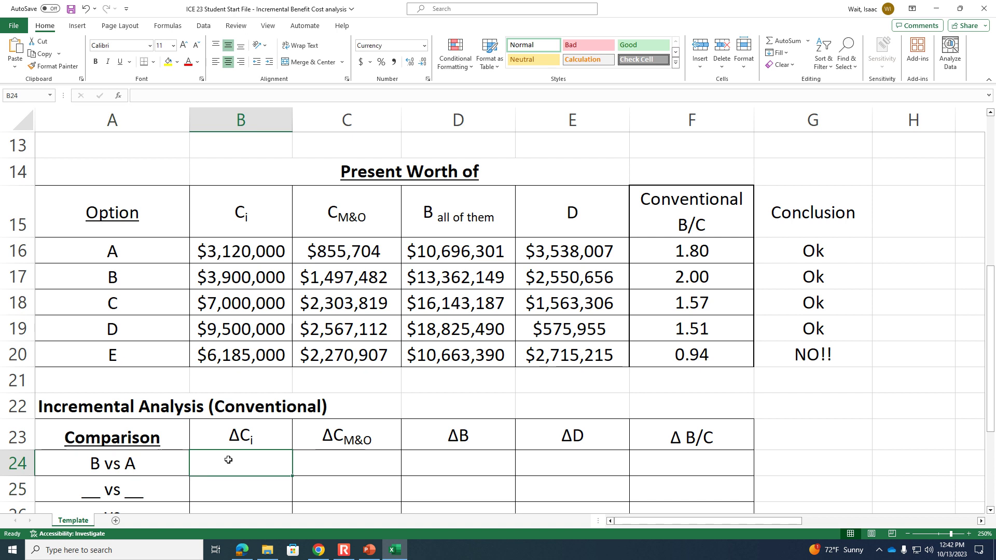
pyautogui.write('=')
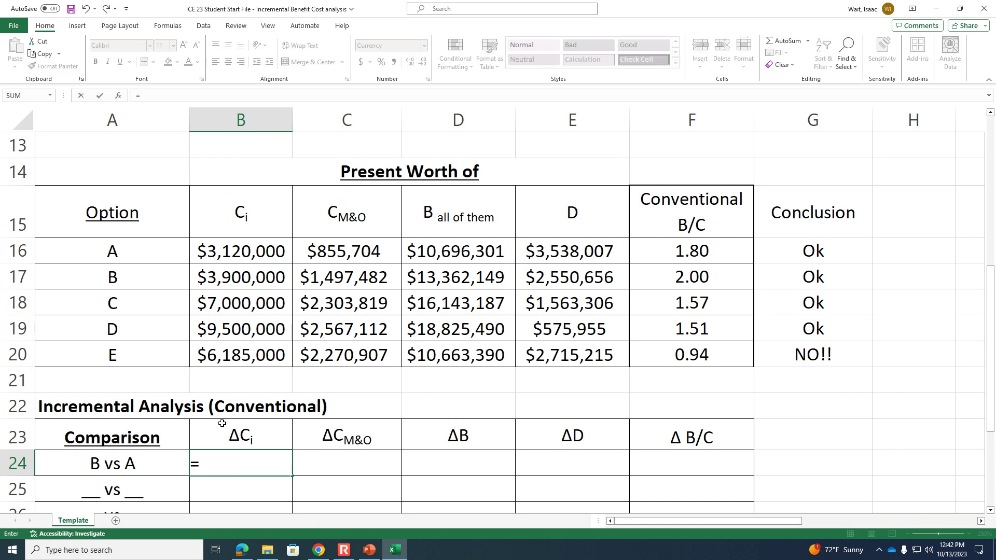
pyautogui.click(238, 279)
pyautogui.write('-')
pyautogui.click(247, 252)
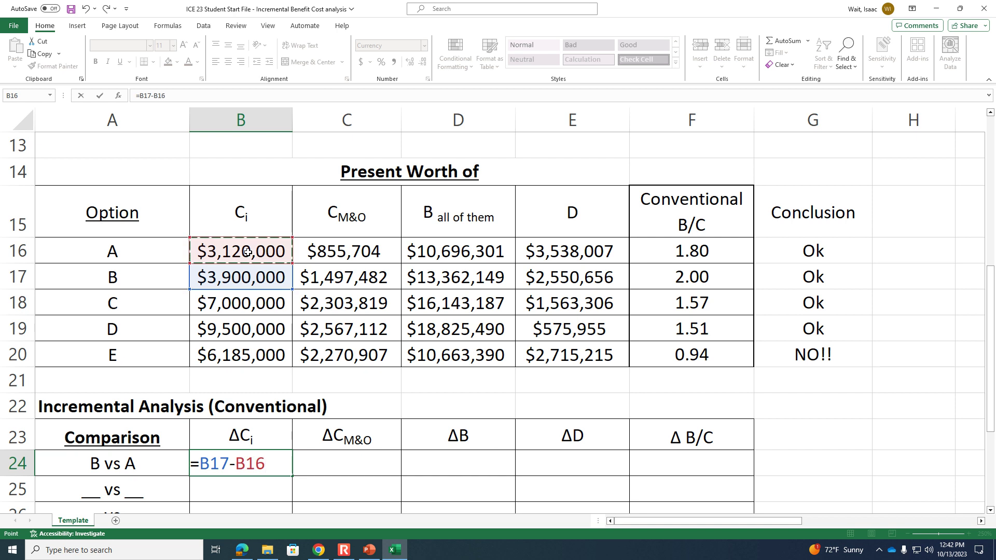
pyautogui.press('Return')
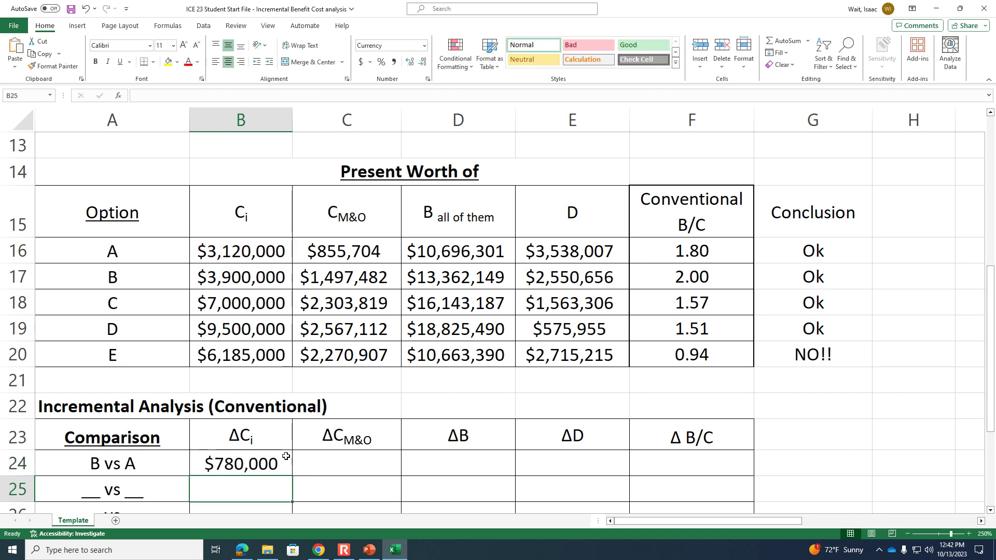
# Step: Enter the formula =C17-C16 in C24 as the ΔCM&O of the B vs A comparison
pyautogui.click(351, 461)
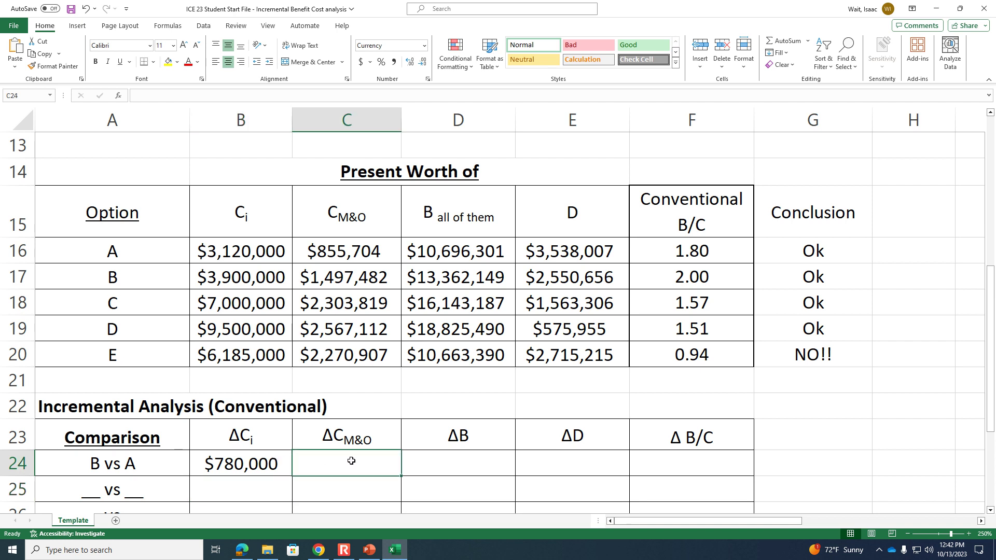
pyautogui.write('=')
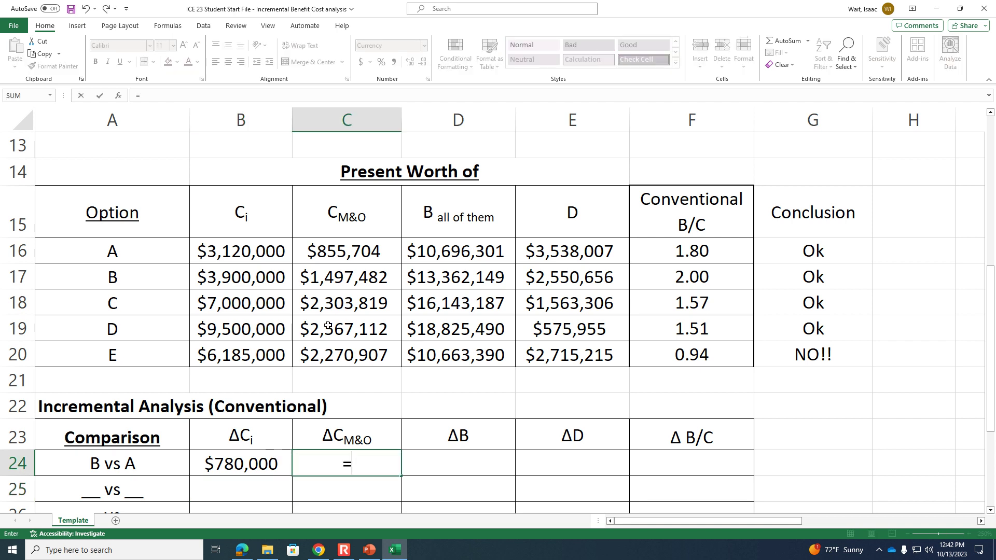
pyautogui.click(346, 279)
pyautogui.write('-')
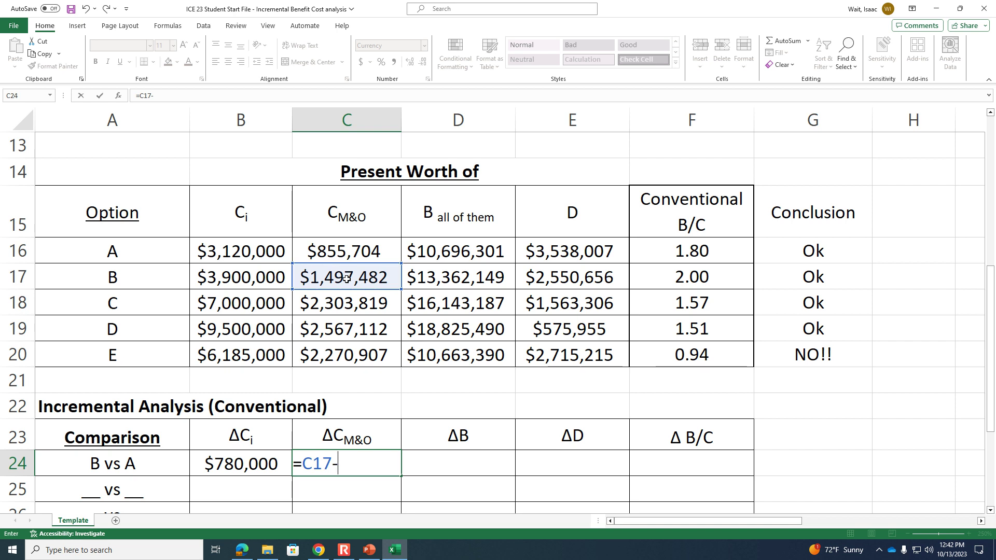
pyautogui.click(333, 256)
pyautogui.press('Return')
# Step: Fill the difference formula from C24 across to E24 for ΔB and ΔD of the B vs A comparison
pyautogui.click(391, 470)
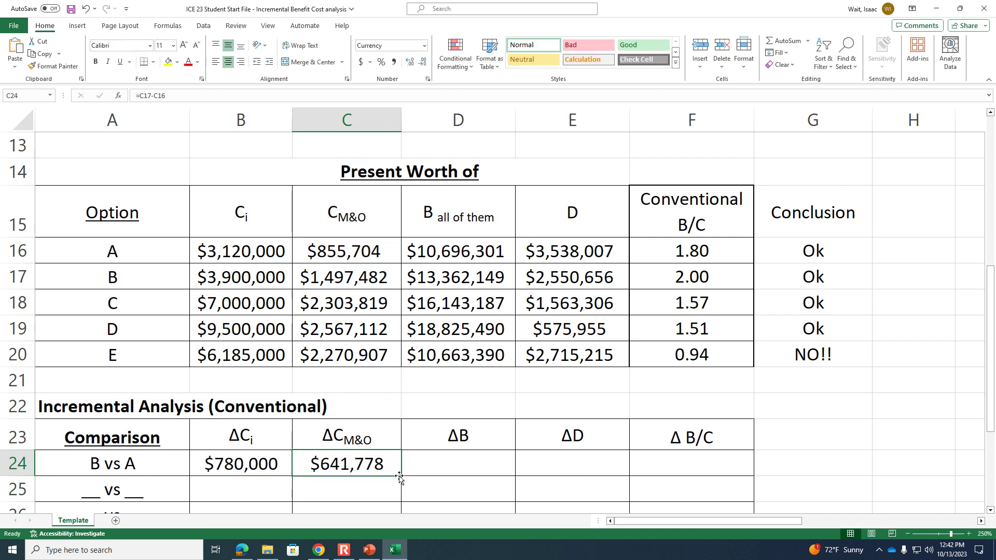
pyautogui.moveTo(401, 476); pyautogui.dragTo(496, 475)
pyautogui.moveTo(562, 475); pyautogui.dragTo(577, 473)
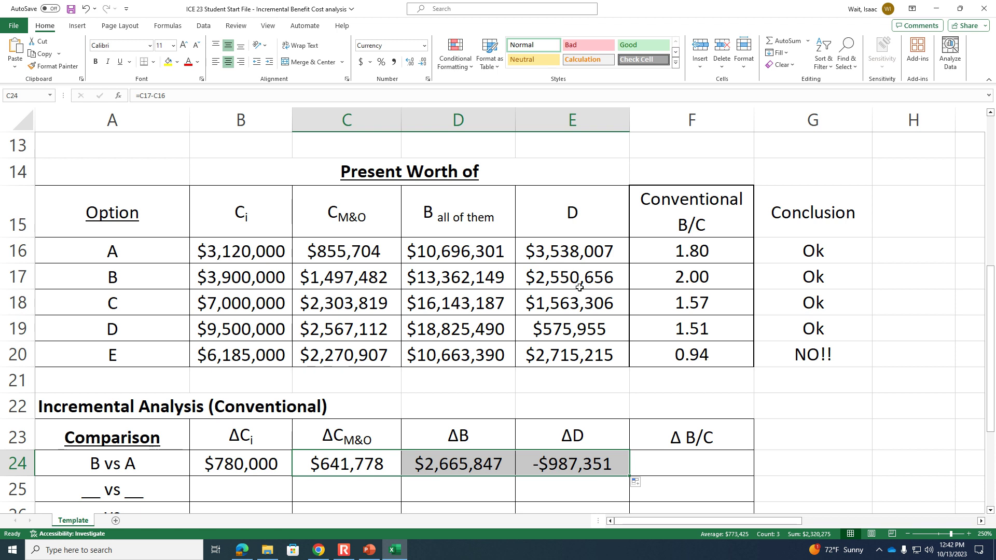
# Step: Check the conventional ΔB/C formula on the Incremental B/C Analysis slide in PowerPoint and return to the Excel workbook
pyautogui.click(703, 274)
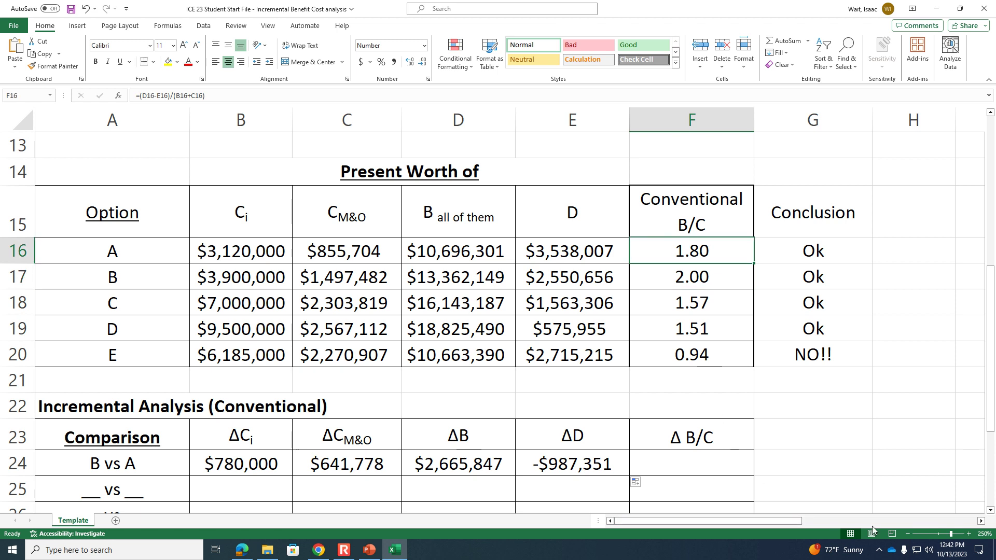
pyautogui.click(908, 534)
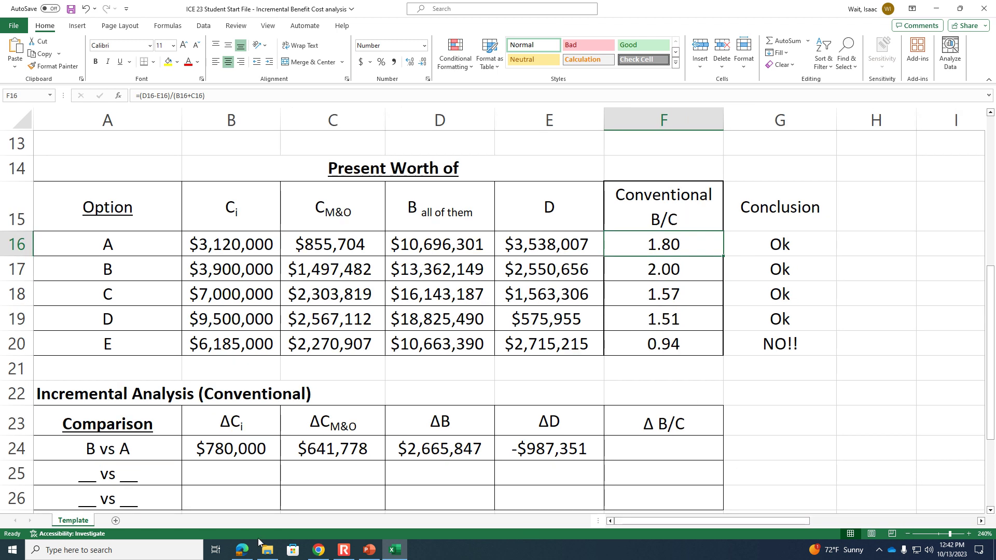
pyautogui.click(369, 549)
pyautogui.scroll(1, 651, 442)
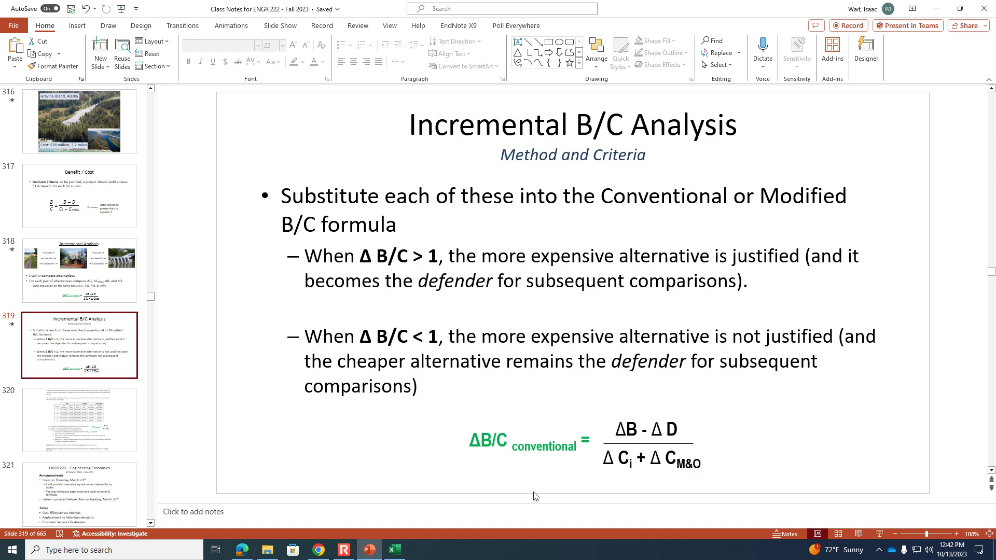
pyautogui.click(394, 551)
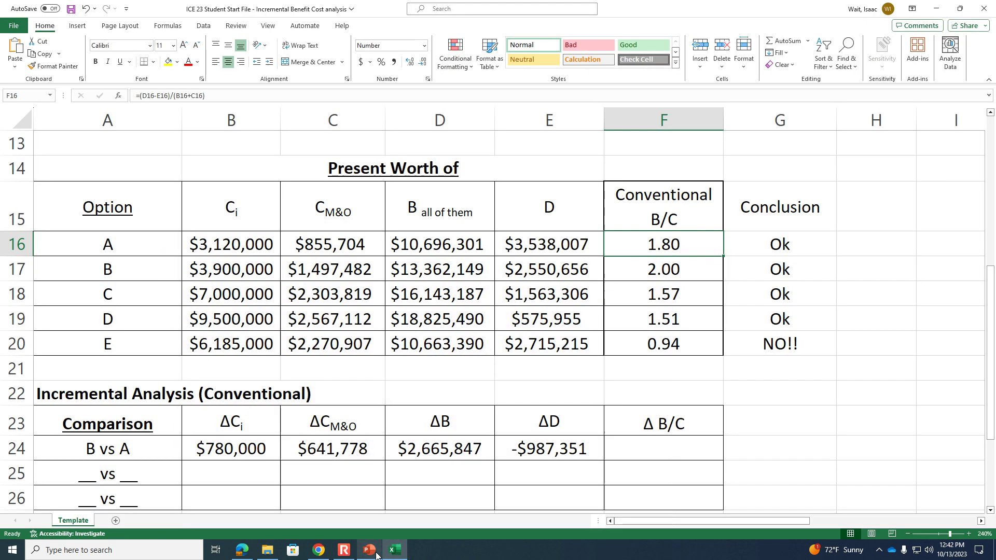
# Step: Enter the formula =(D24-E24)/(B24+C24) in F24 as the conventional ΔB/C of the B vs A comparison
pyautogui.click(696, 451)
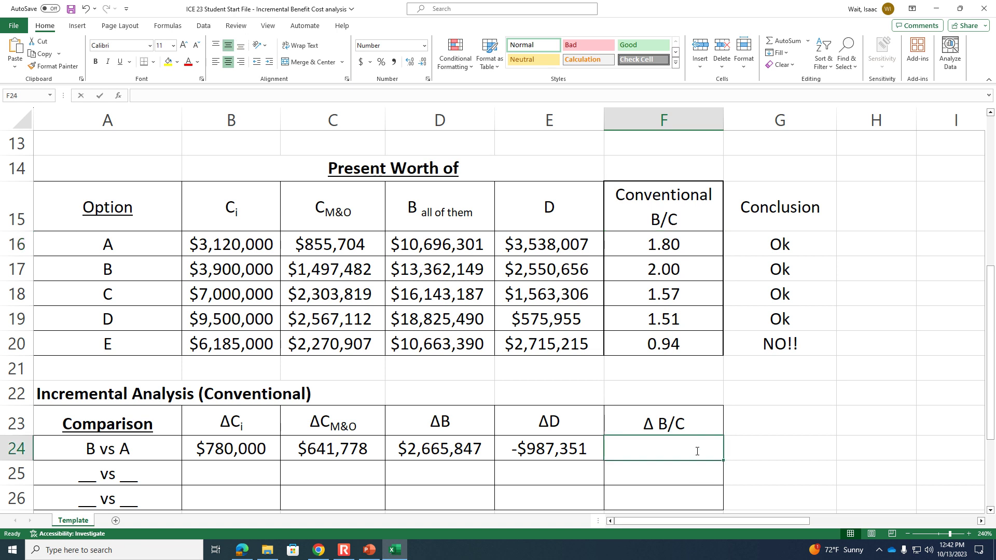
pyautogui.write('=(')
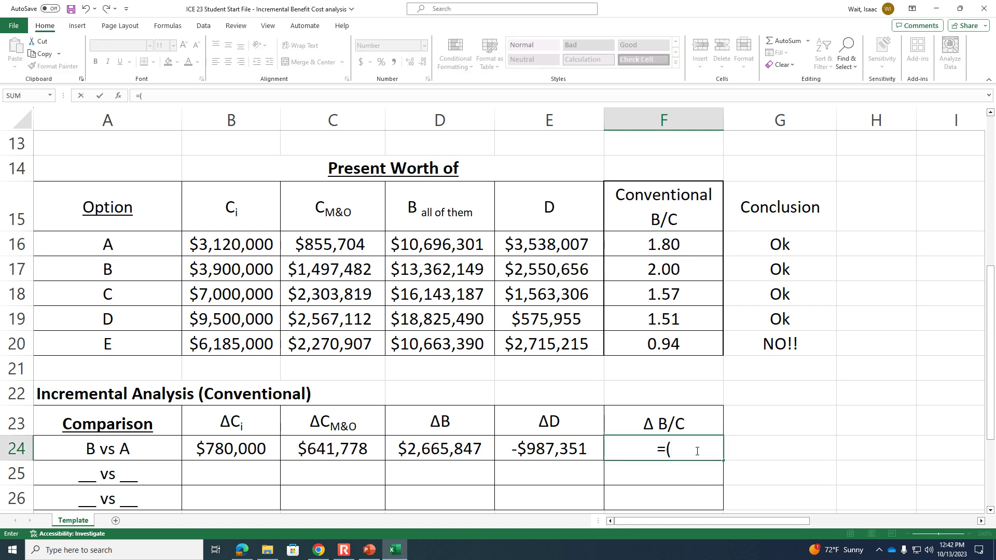
pyautogui.click(443, 449)
pyautogui.write('-')
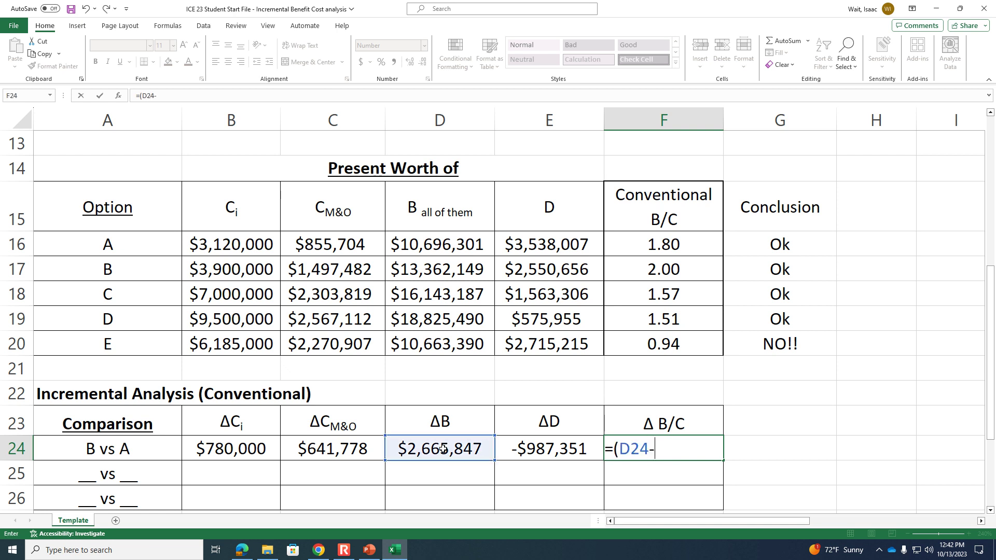
pyautogui.click(534, 445)
pyautogui.write(')/(')
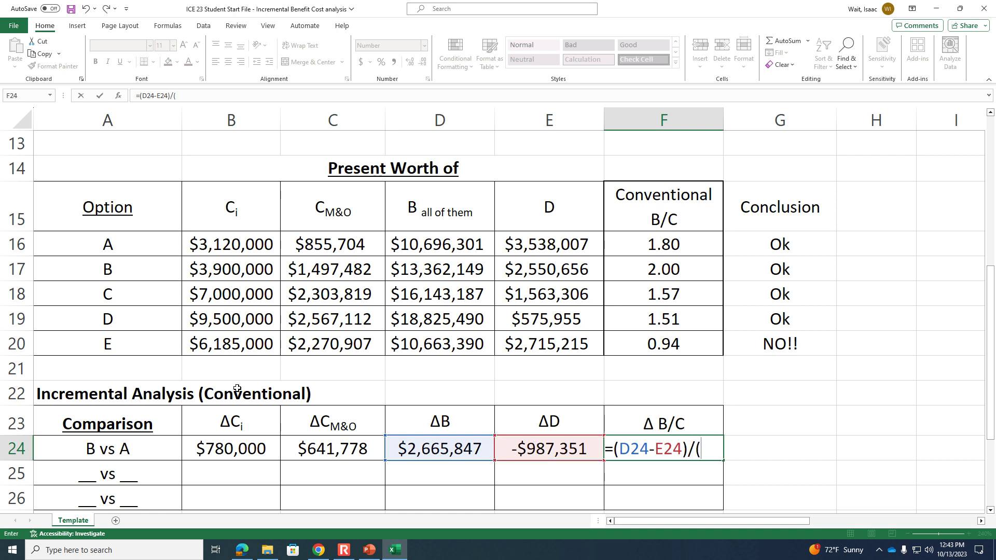
pyautogui.click(233, 443)
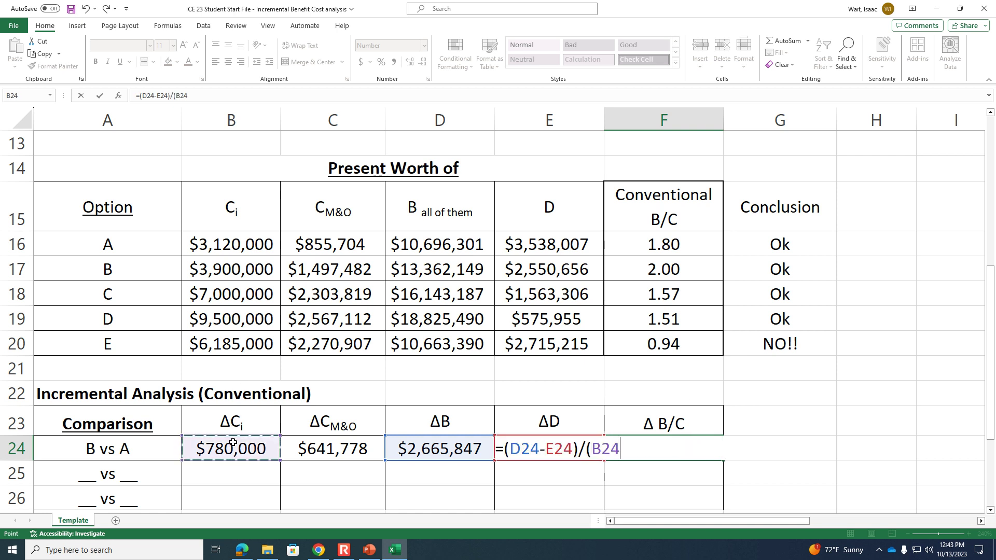
pyautogui.write('+')
pyautogui.click(335, 454)
pyautogui.write(')')
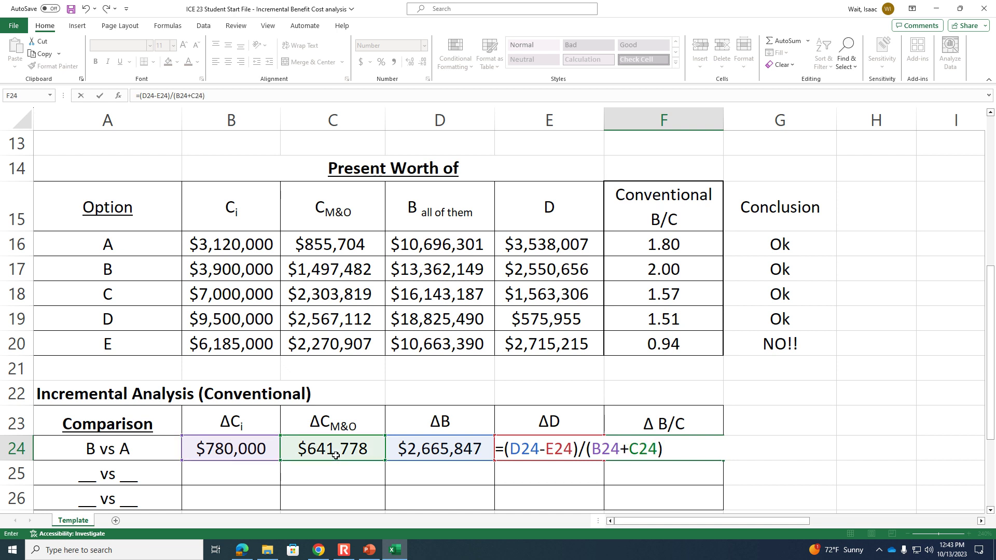
pyautogui.press('Return')
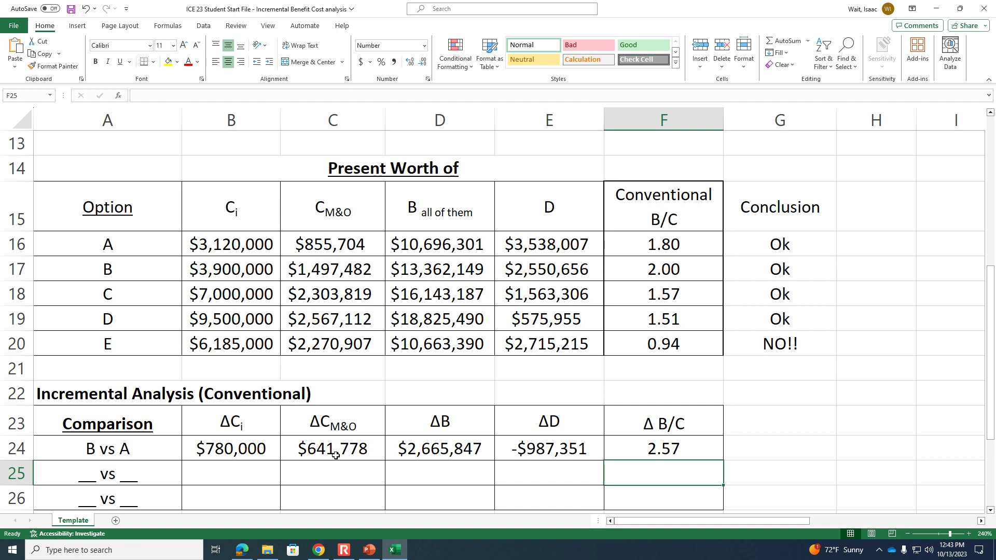
# Step: Enter the conclusion "Choose B" in G24 beside the B vs A comparison
pyautogui.press('Right')
pyautogui.press('Up')
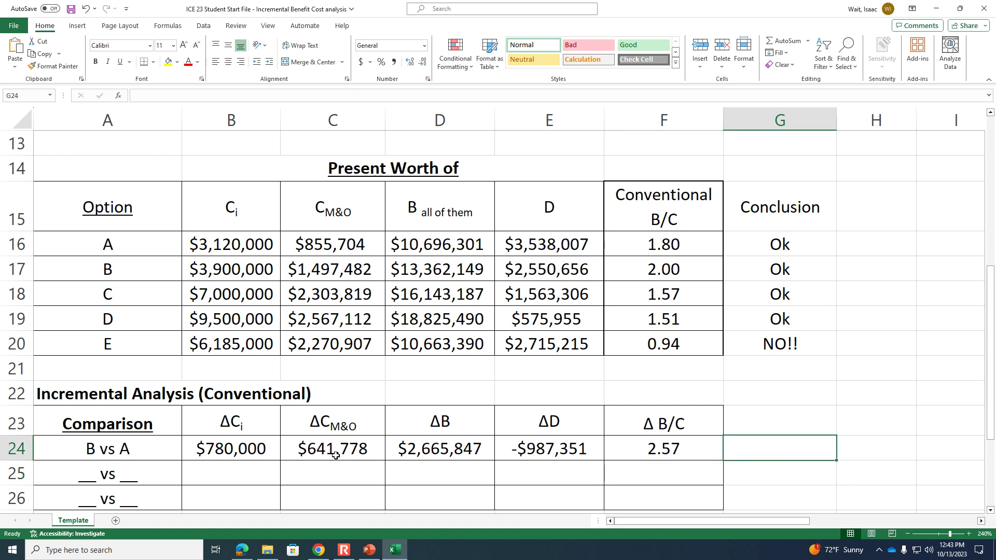
pyautogui.write('Coose B')
pyautogui.press('BackSpace')
pyautogui.press('BackSpace')
pyautogui.press('BackSpace')
pyautogui.press('BackSpace')
pyautogui.press('BackSpace')
pyautogui.press('BackSpace')
pyautogui.write('hoose')
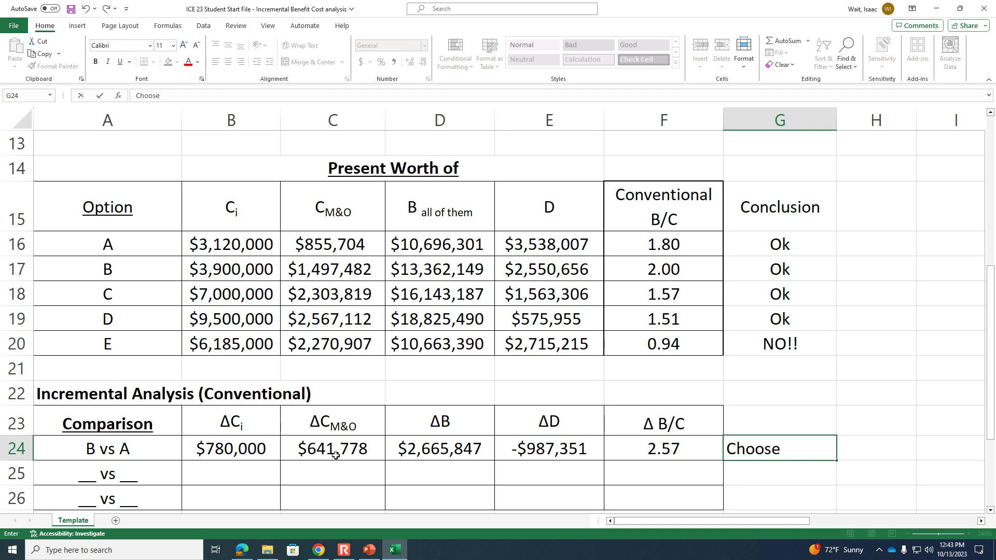
pyautogui.write(' B')
pyautogui.press('Return')
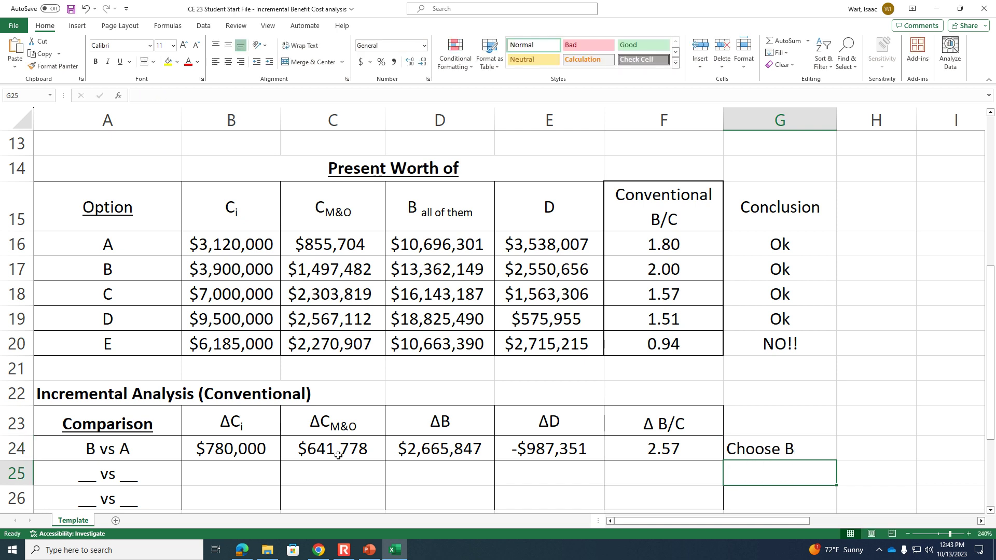
# Step: Review the ΔB/C result of the B vs A comparison and the cost, benefit and disbenefit differences behind it
pyautogui.click(684, 453)
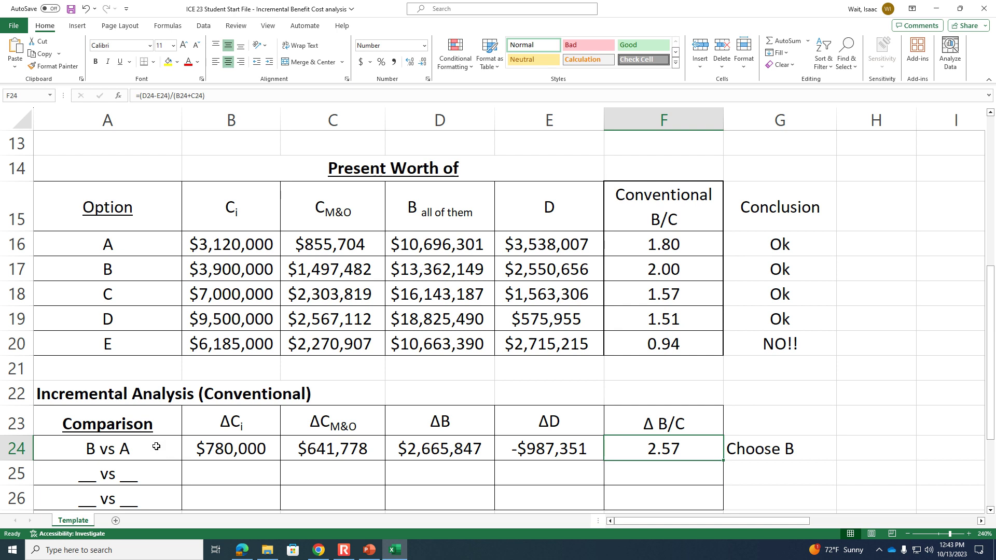
pyautogui.moveTo(240, 455); pyautogui.dragTo(314, 444)
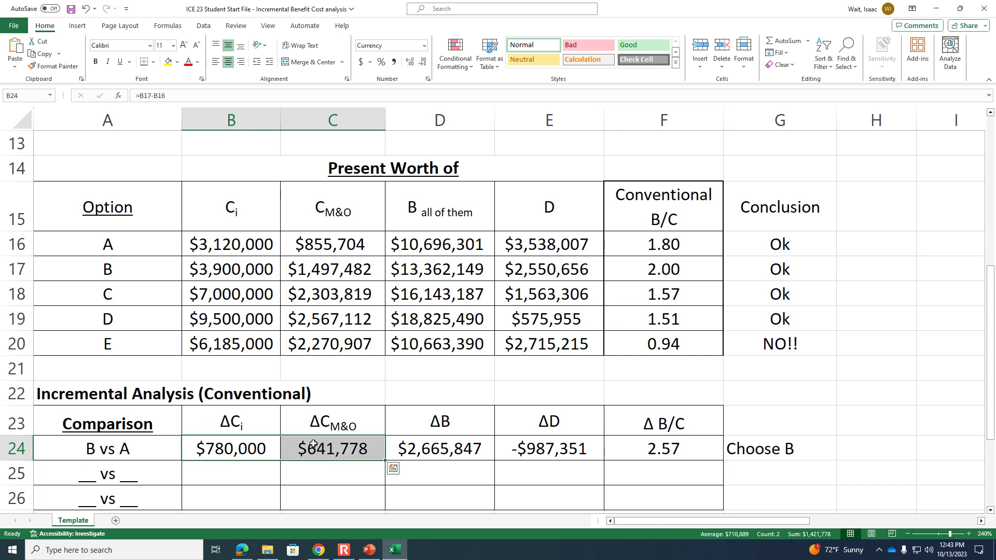
pyautogui.click(465, 452)
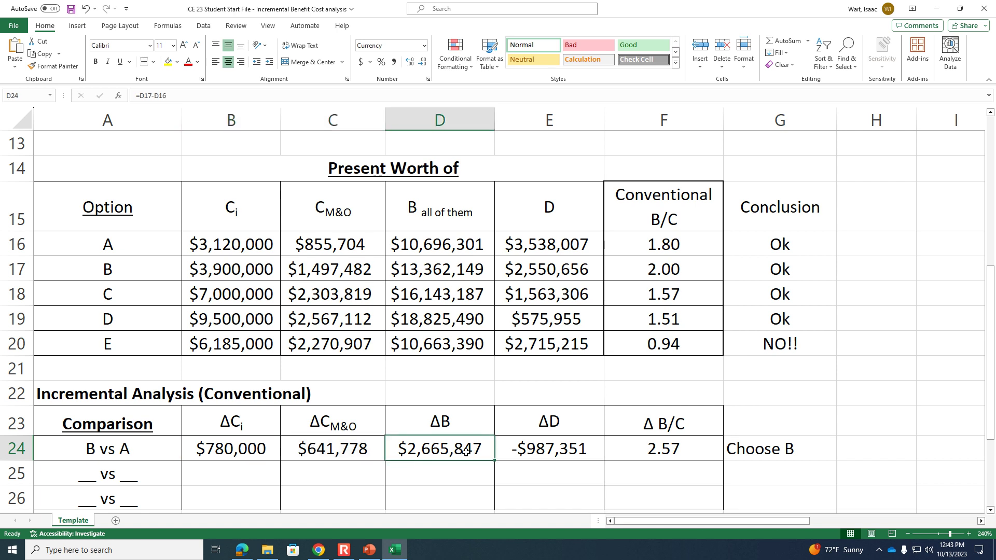
pyautogui.click(548, 451)
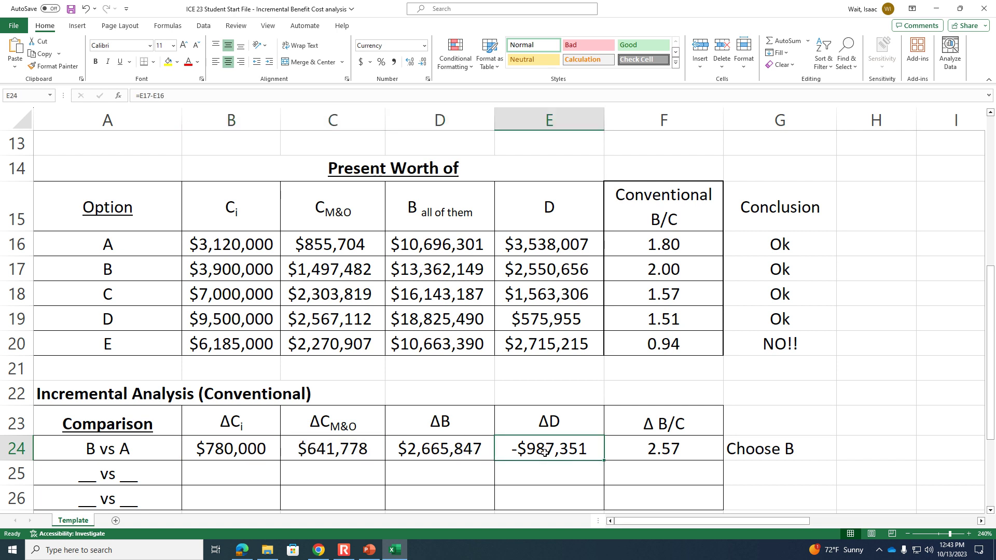
pyautogui.click(442, 444)
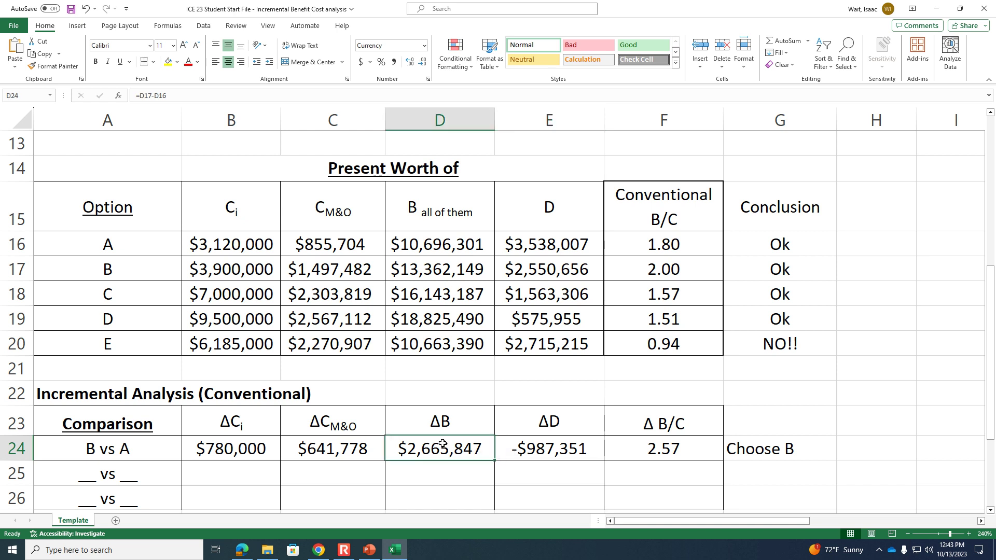
pyautogui.click(550, 447)
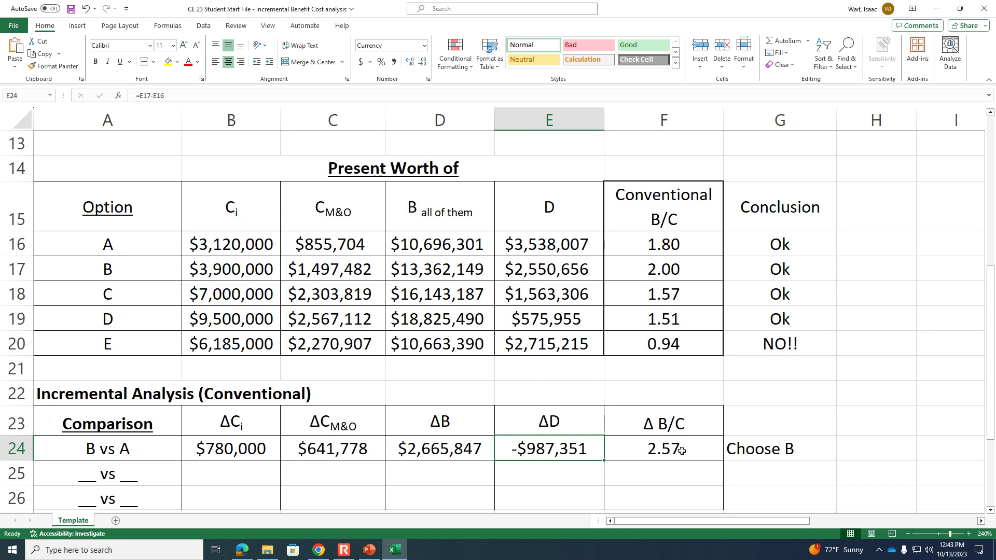
# Step: Fill in the comparison label in A25 as "C vs B"
pyautogui.scroll(-1, 681, 451)
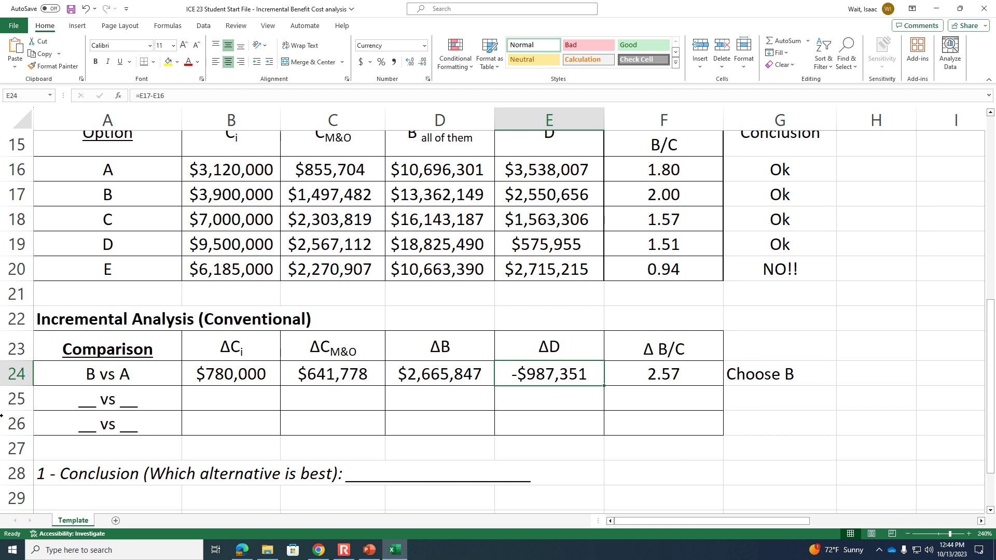
pyautogui.click(85, 399)
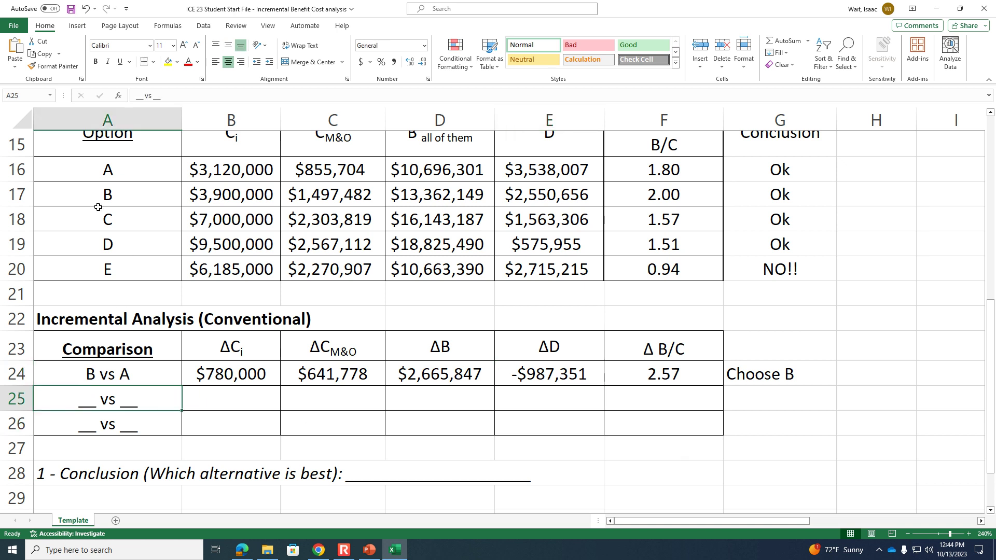
pyautogui.moveTo(144, 95)
pyautogui.mouseDown()
pyautogui.moveTo(120, 96)
pyautogui.moveTo(154, 95)
pyautogui.mouseUp()
pyautogui.write('C')
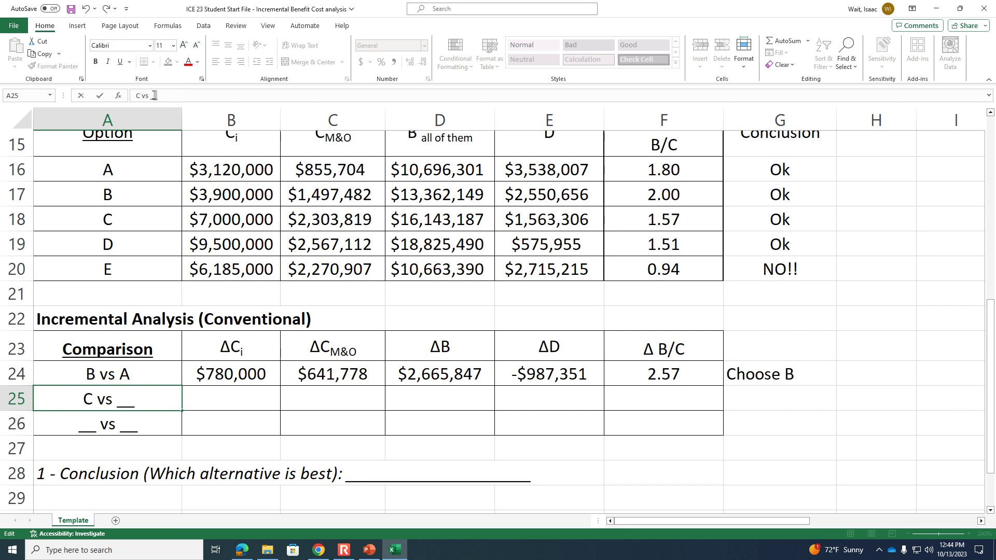
pyautogui.write('B')
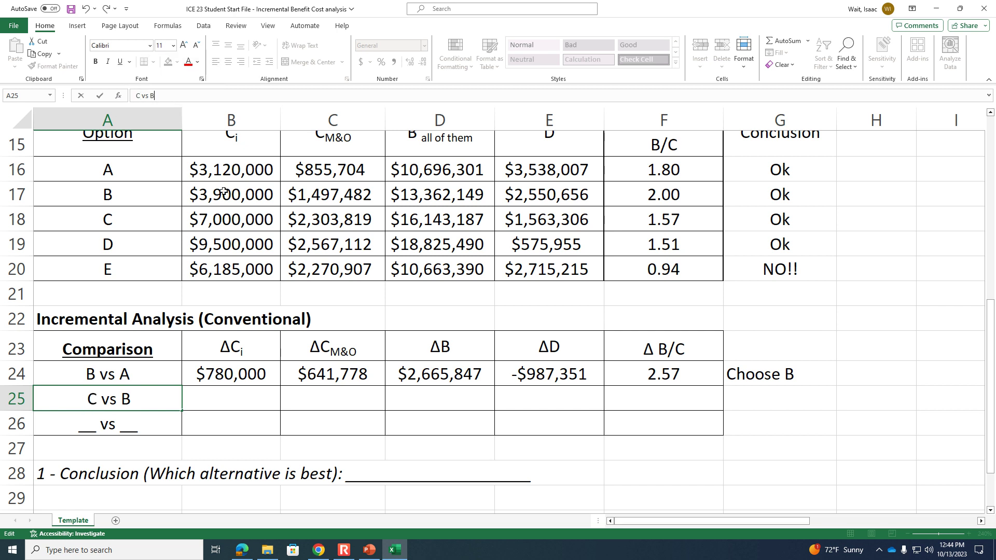
pyautogui.click(235, 377)
# Step: Enter the formula =B18-B17 in B25 for the C vs B comparison and fill it across to E25
pyautogui.click(239, 390)
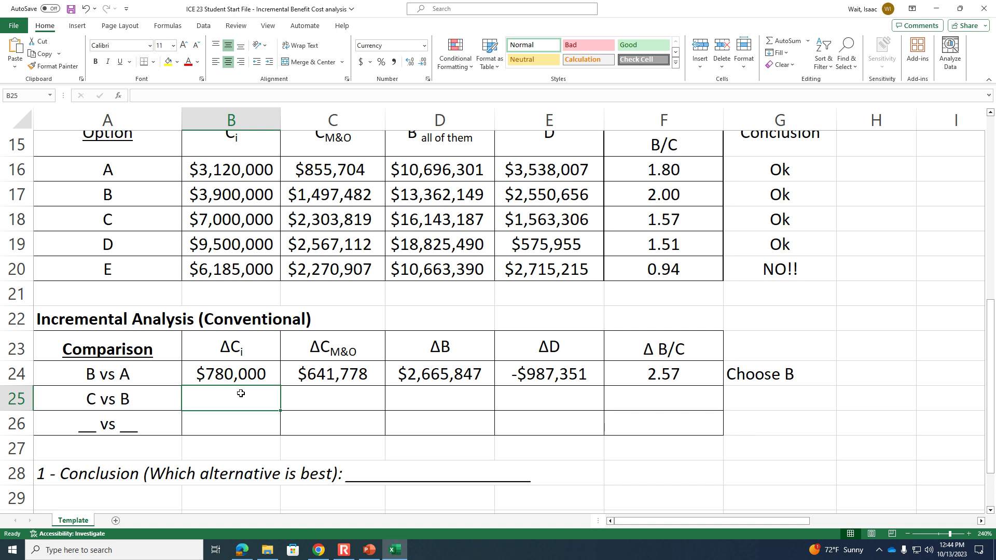
pyautogui.write('=')
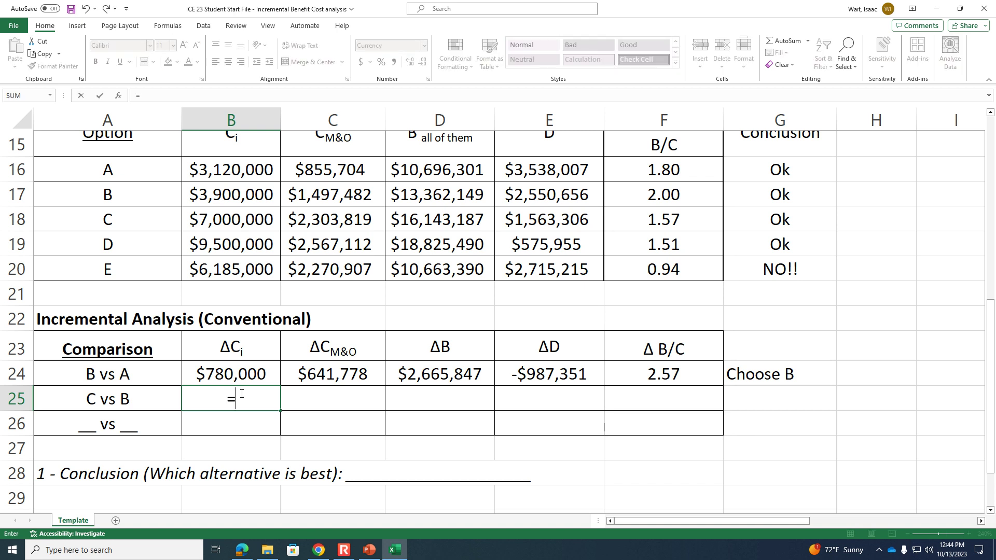
pyautogui.click(229, 219)
pyautogui.write('-')
pyautogui.click(237, 195)
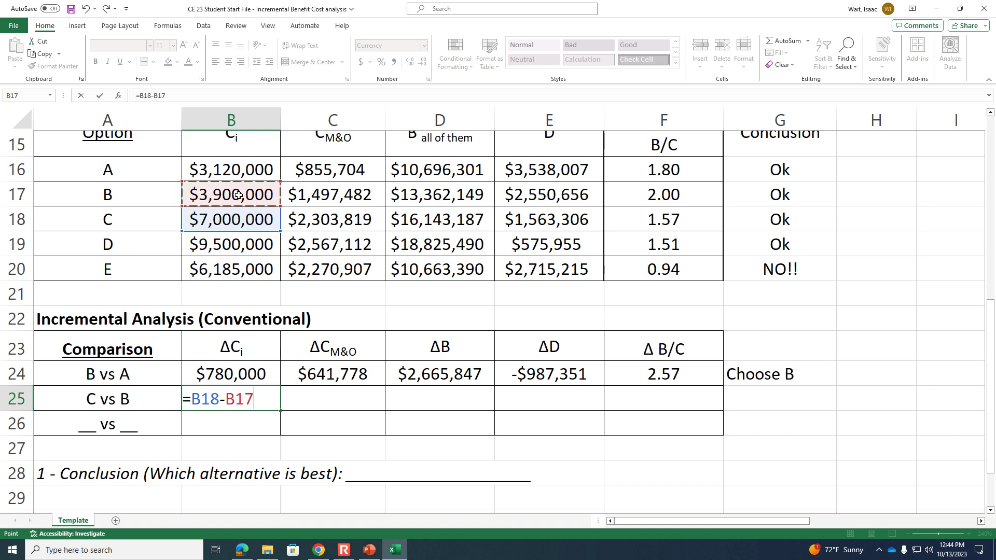
pyautogui.press('Return')
pyautogui.click(262, 392)
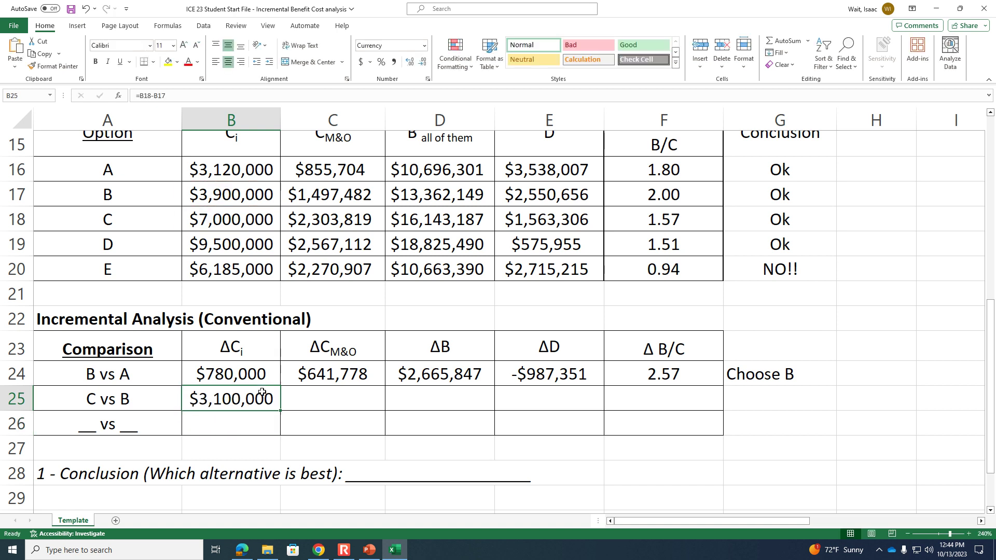
pyautogui.moveTo(281, 410); pyautogui.dragTo(554, 414)
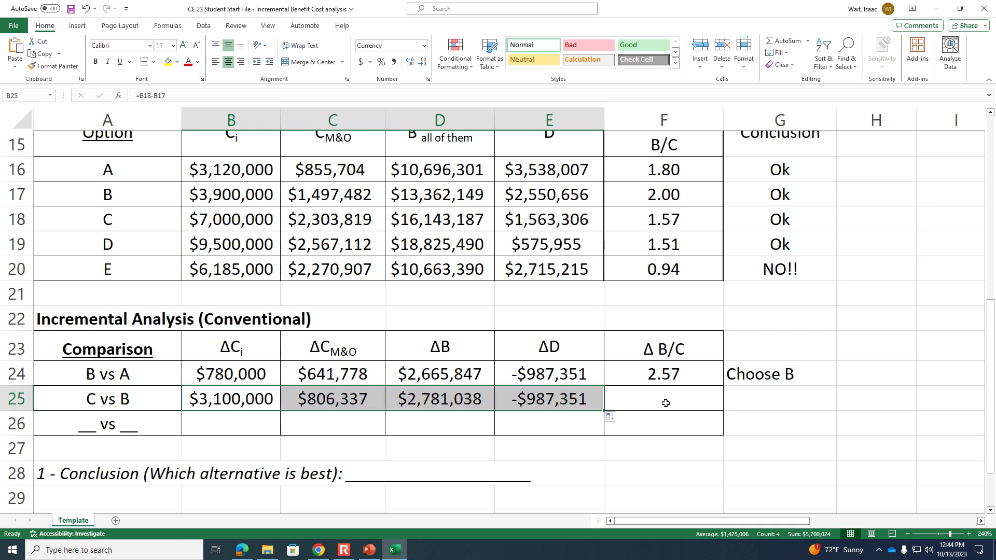
# Step: Check the ΔB/C formula in F24 and fill it down to F25 for the C vs B comparison
pyautogui.click(680, 373)
pyautogui.click(382, 97)
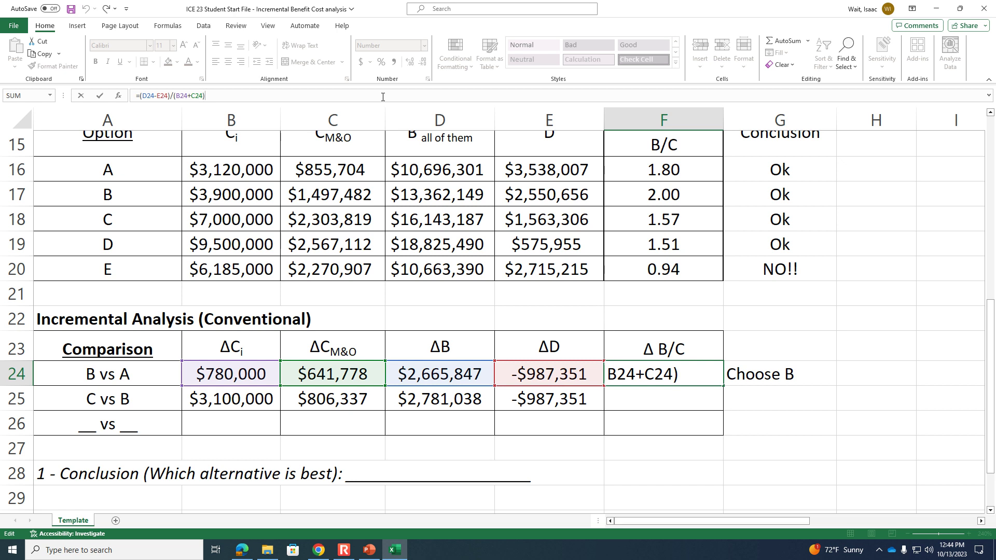
pyautogui.hotkey('ctrl', 'Return')
pyautogui.moveTo(725, 387); pyautogui.dragTo(726, 407)
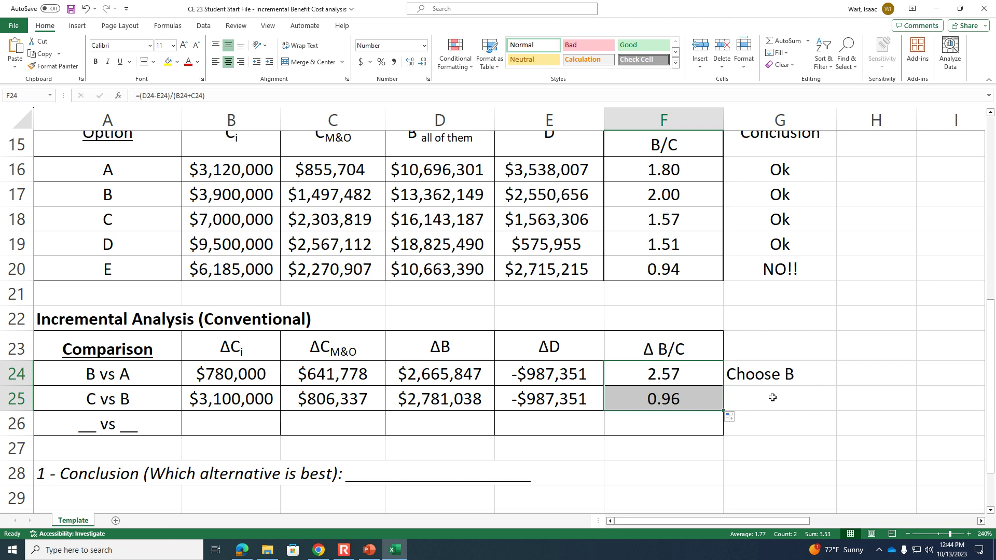
# Step: Enter the conclusion "Keep B" in G25 beside the C vs B comparison
pyautogui.press('Right')
pyautogui.press('Down')
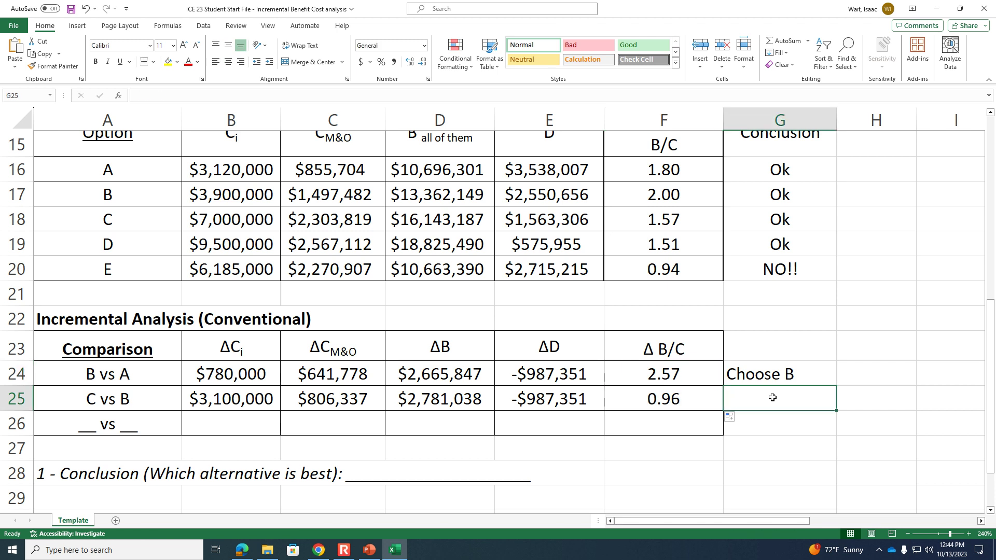
pyautogui.doubleClick(772, 398)
pyautogui.write('Keep B')
pyautogui.press('Return')
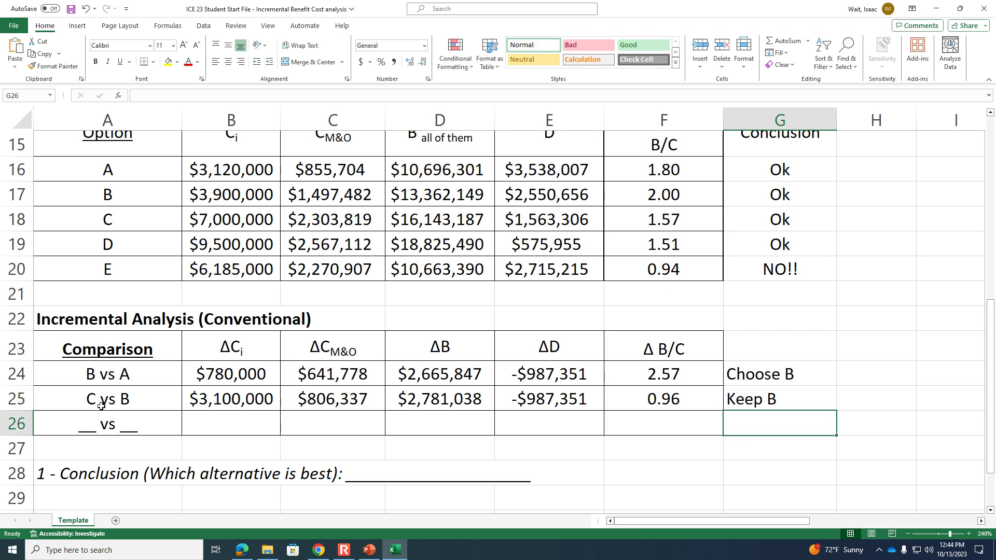
# Step: Fill in the comparison label in A26 as "D vs B"
pyautogui.click(94, 419)
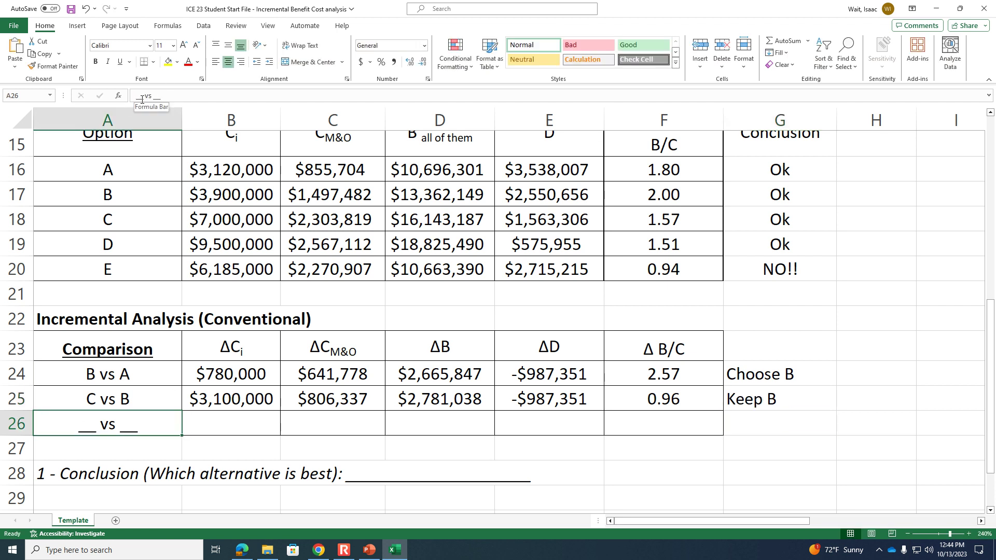
pyautogui.moveTo(139, 98); pyautogui.dragTo(135, 99)
pyautogui.press('BackSpace')
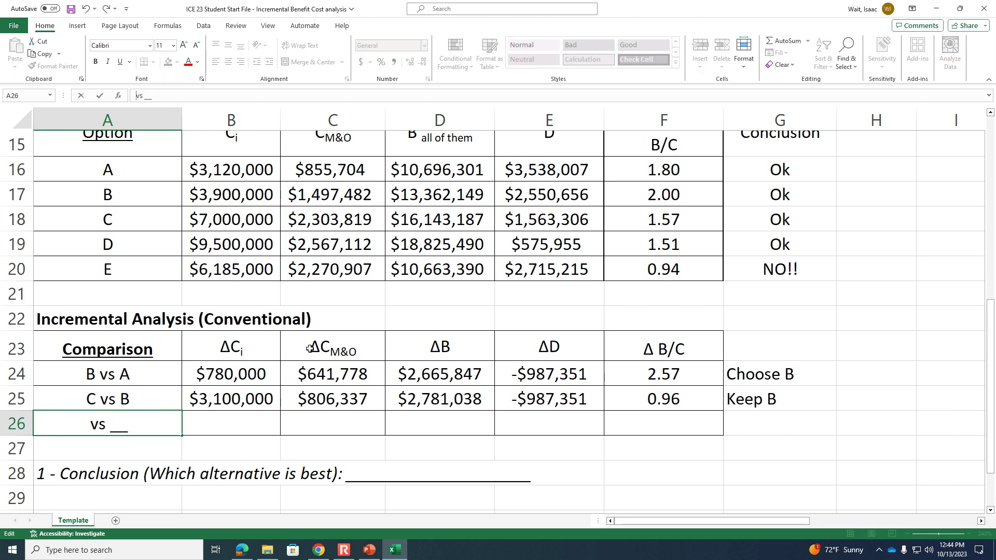
pyautogui.write('D')
pyautogui.moveTo(161, 96); pyautogui.dragTo(150, 96)
pyautogui.write('B')
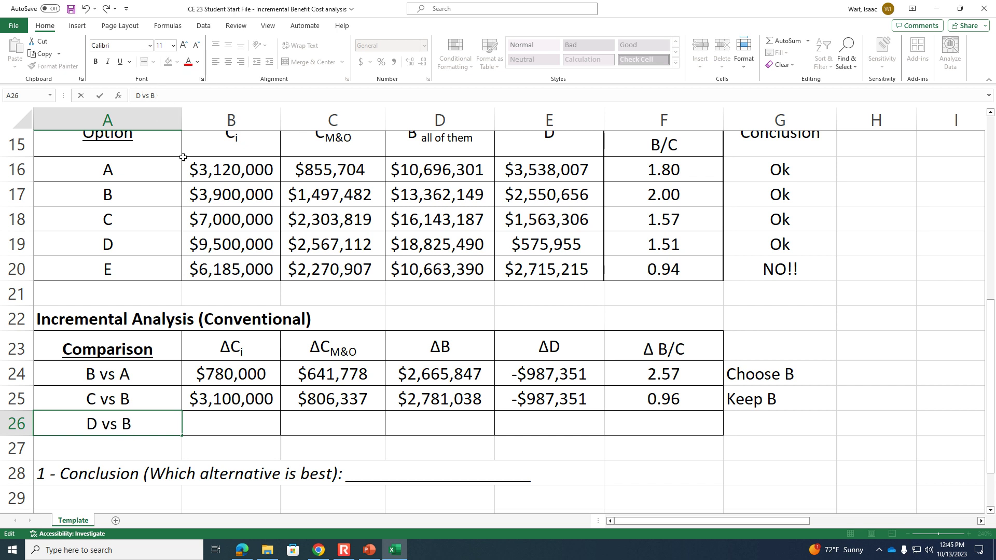
pyautogui.press('Return')
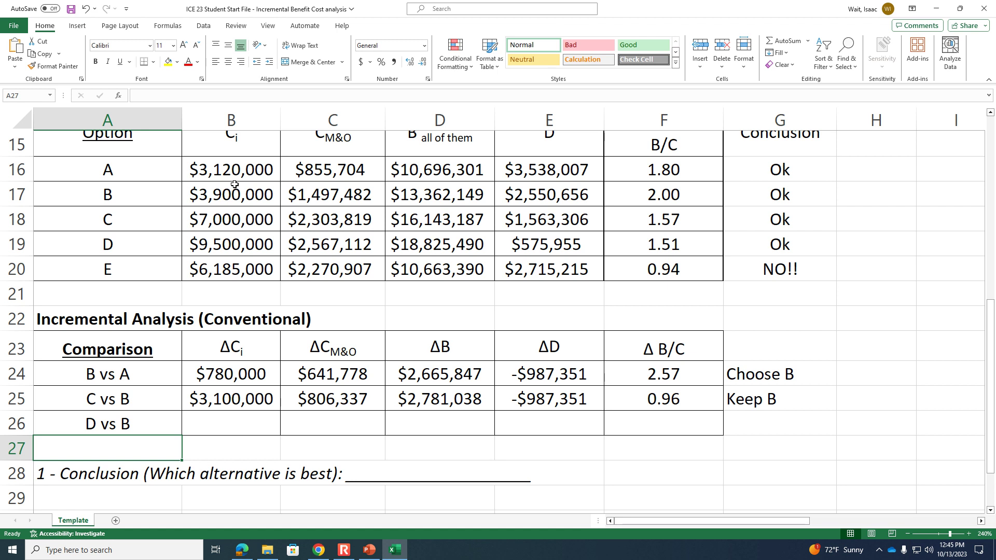
# Step: Enter the formula =B19-B17 in B26 for the D vs B comparison and fill it across to E26
pyautogui.click(227, 425)
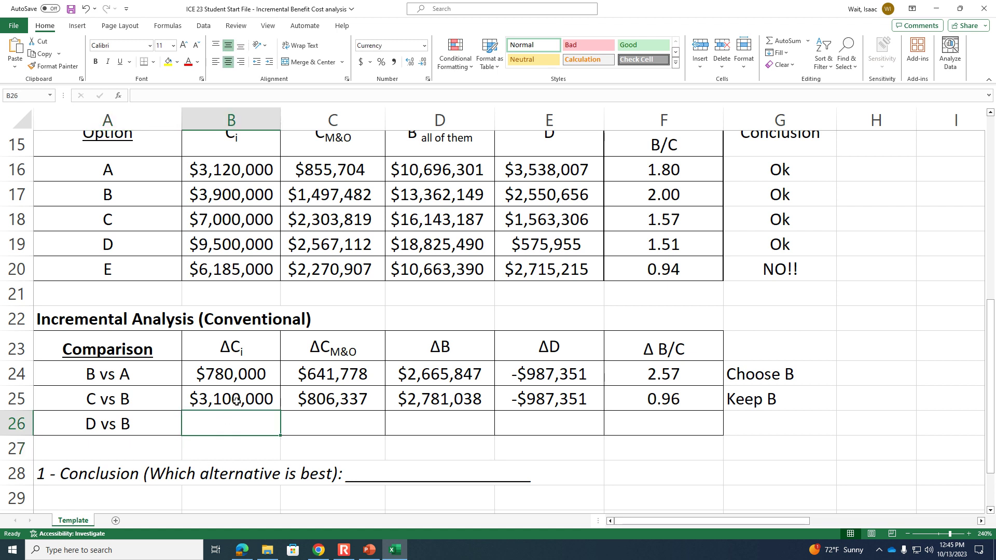
pyautogui.write('=')
pyautogui.click(240, 244)
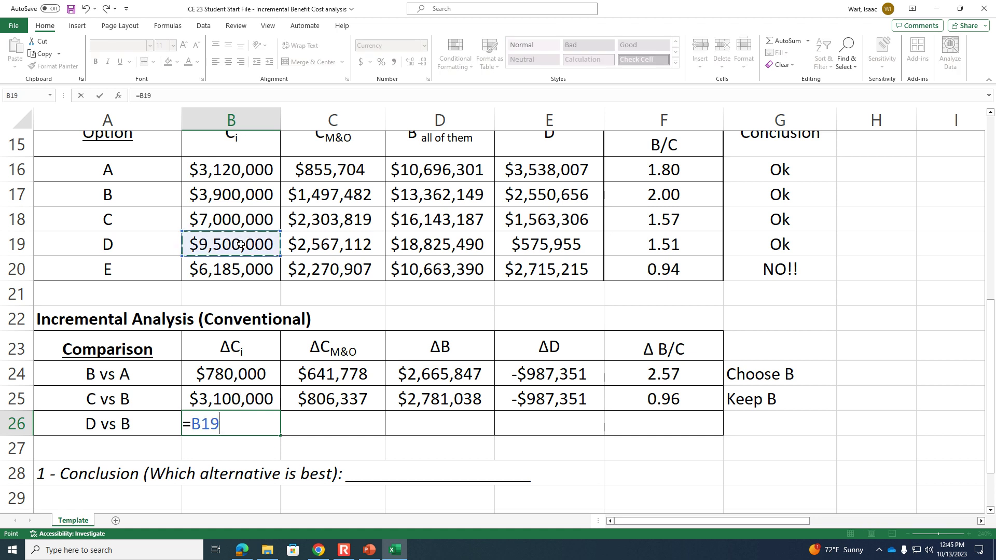
pyautogui.write('-')
pyautogui.click(241, 196)
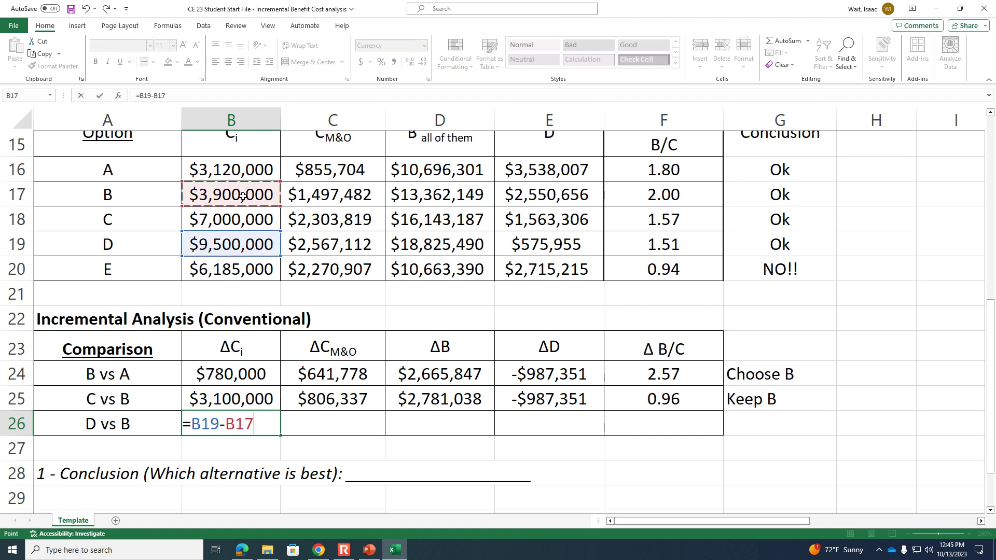
pyautogui.press('Return')
pyautogui.click(254, 416)
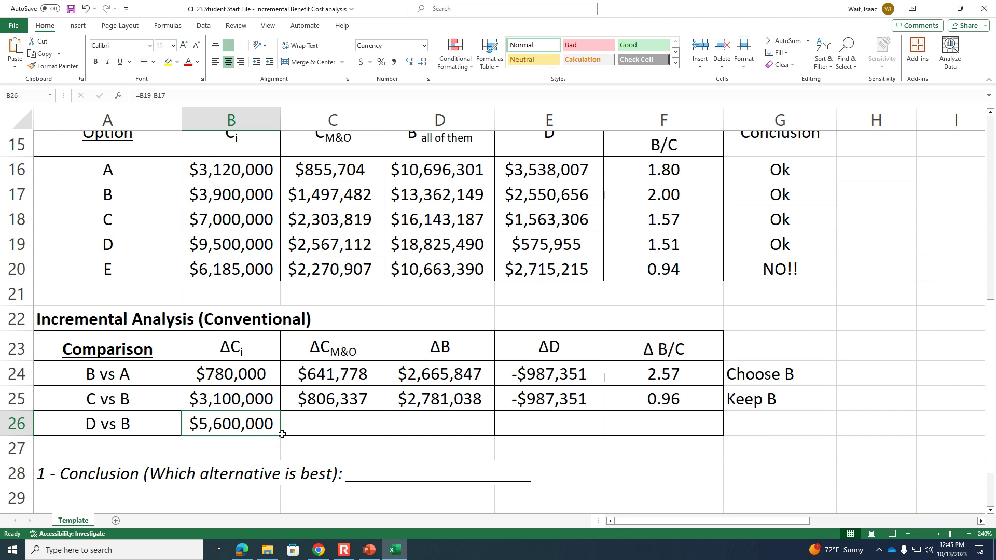
pyautogui.moveTo(281, 436); pyautogui.dragTo(551, 439)
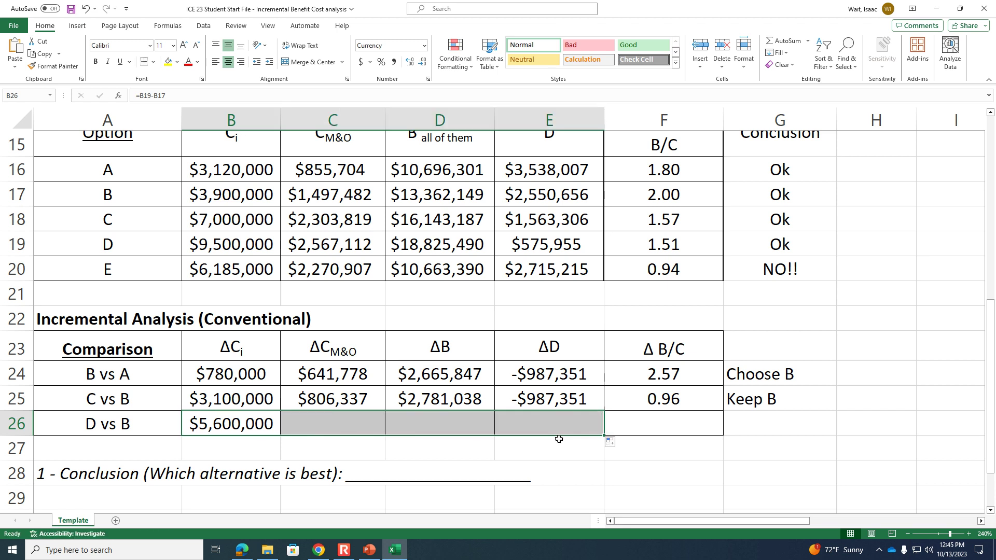
# Step: Fill the ΔB/C formula from F25 down to F26 and enter the conclusion "Choose D" in G26
pyautogui.click(655, 399)
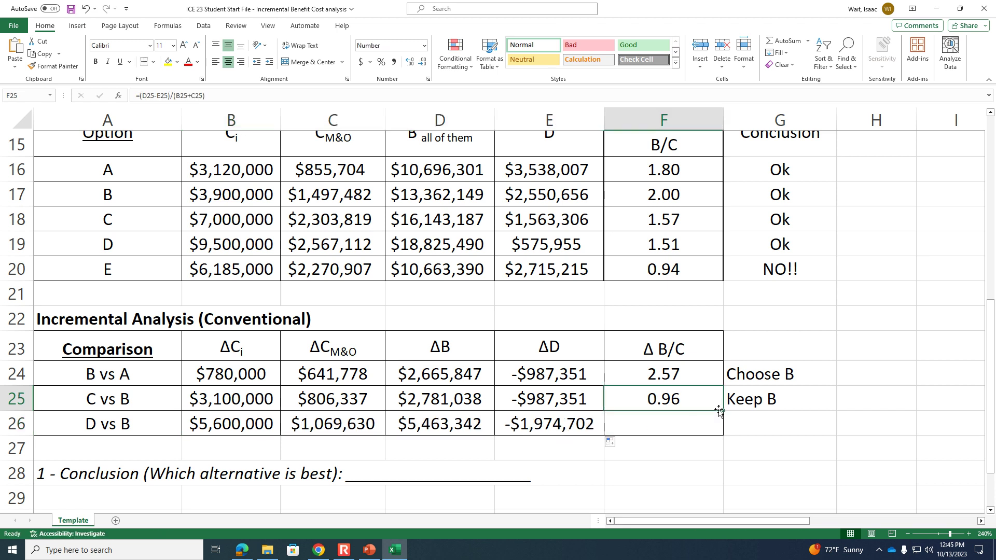
pyautogui.moveTo(724, 411); pyautogui.dragTo(725, 436)
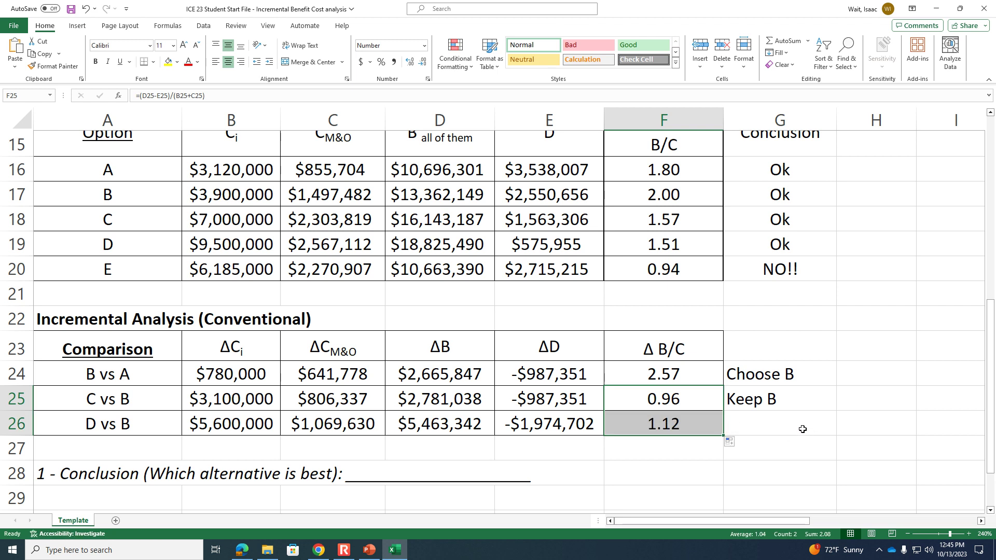
pyautogui.click(812, 428)
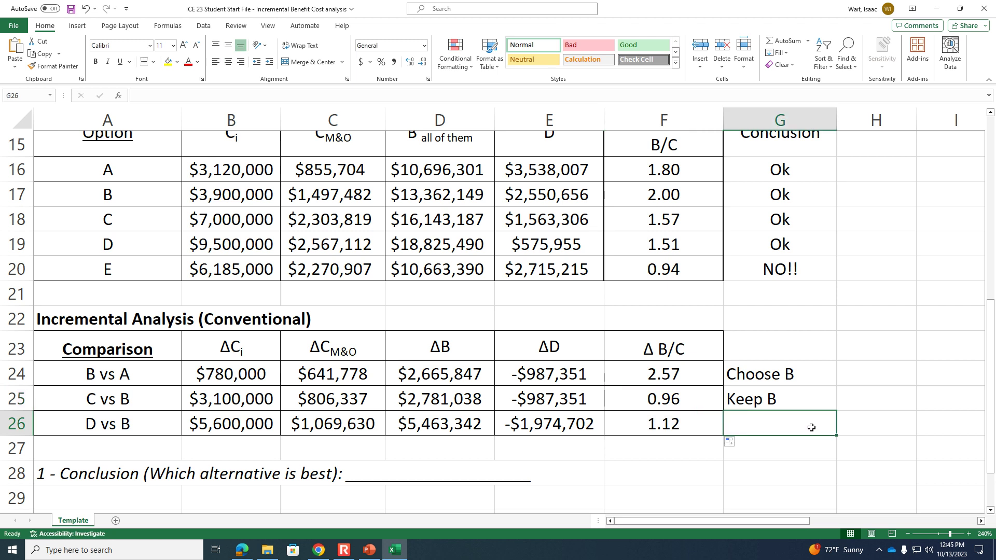
pyautogui.write('Choose ')
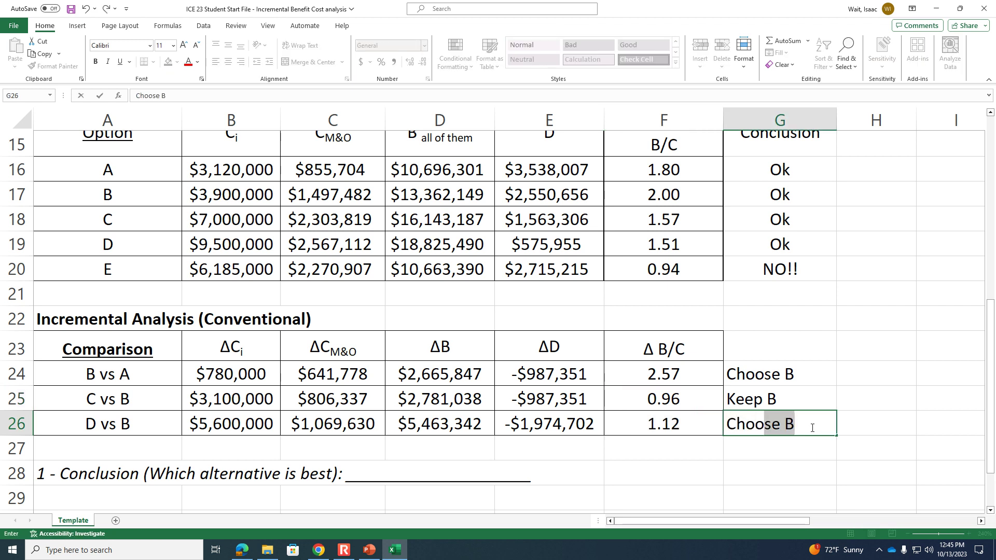
pyautogui.write('D')
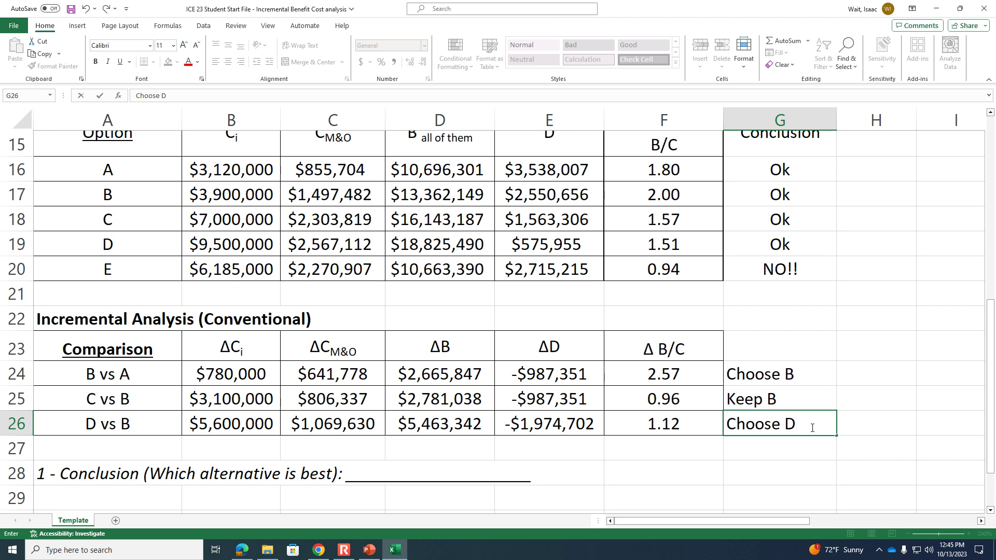
pyautogui.press('Return')
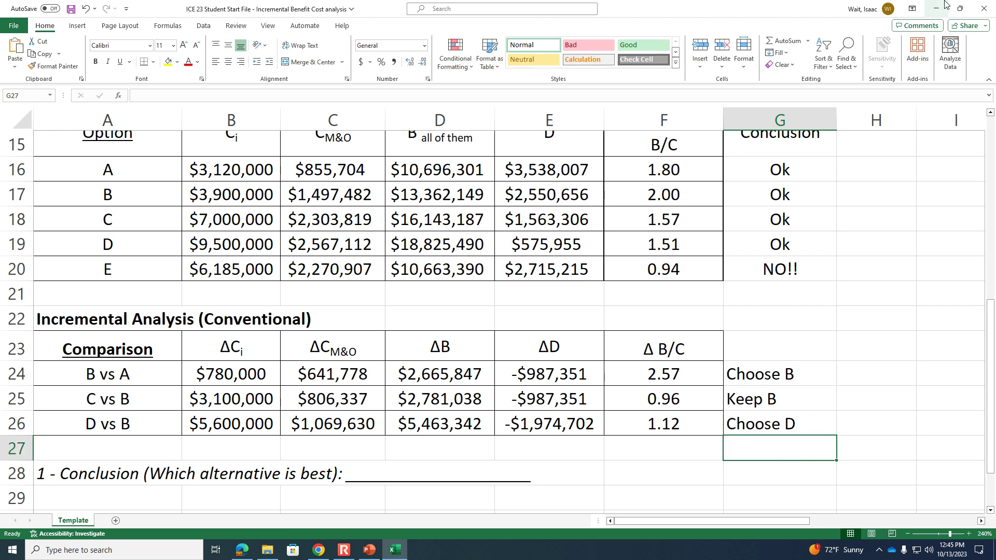
# Step: Replace the blank line after the conclusion question in A28 with "We should select option D"
pyautogui.click(78, 464)
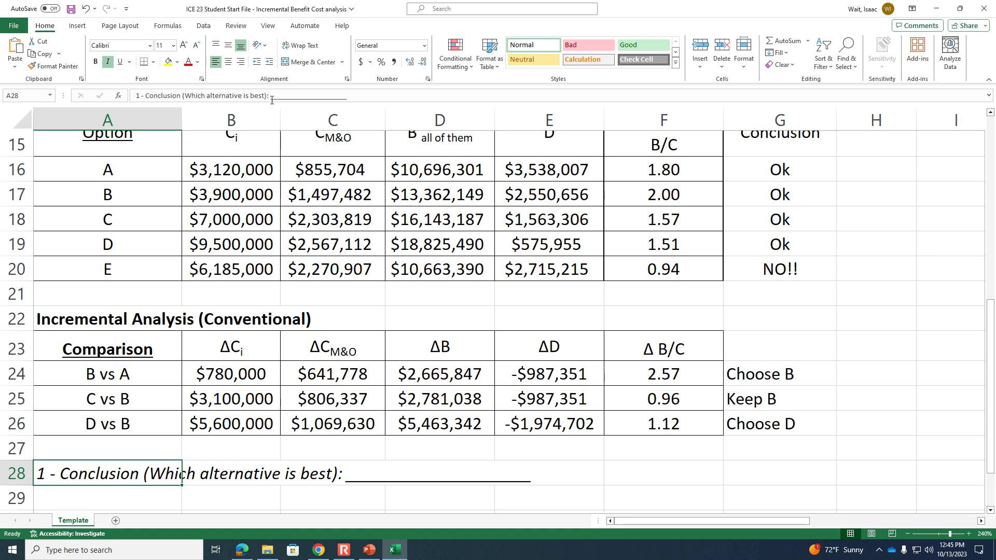
pyautogui.moveTo(271, 95); pyautogui.dragTo(415, 94)
pyautogui.write('We')
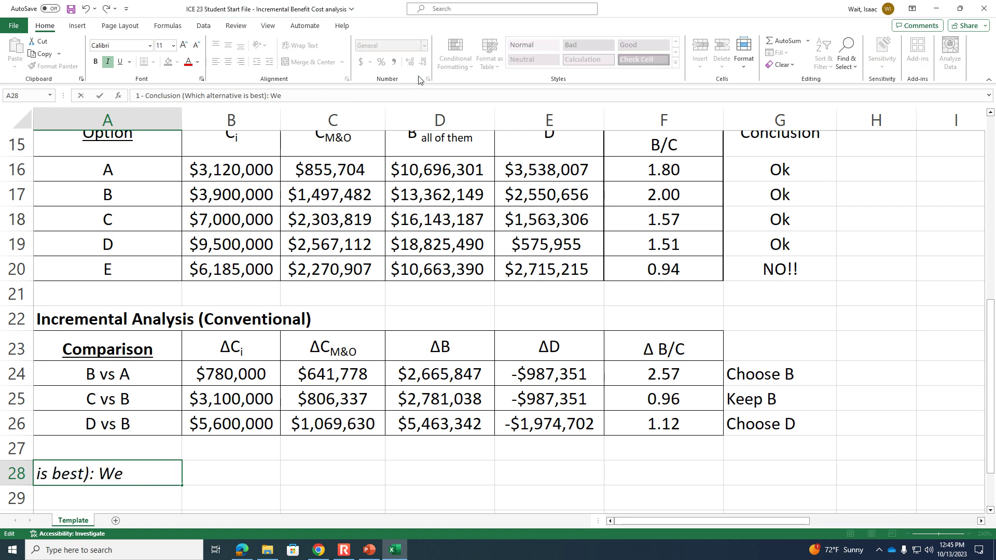
pyautogui.write(' should select option D')
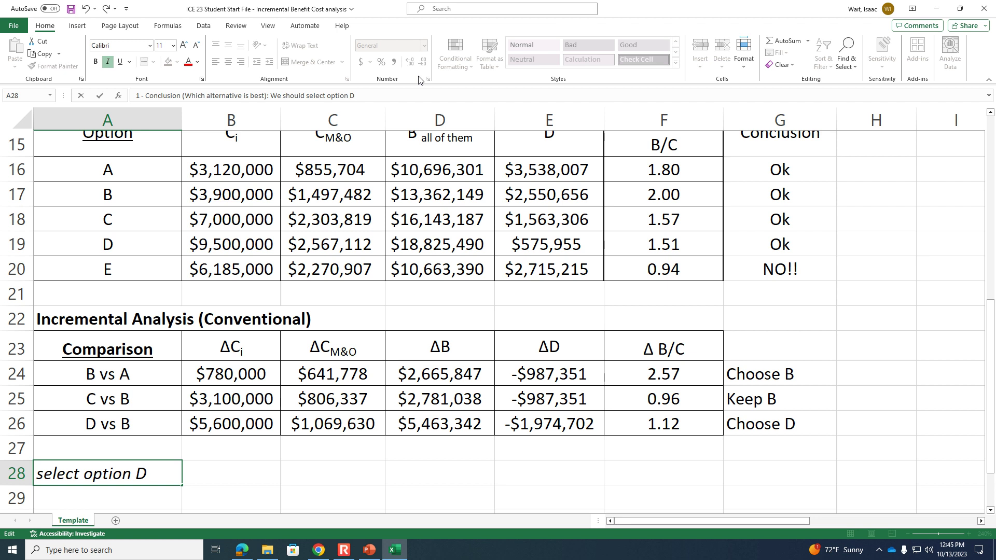
pyautogui.press('Return')
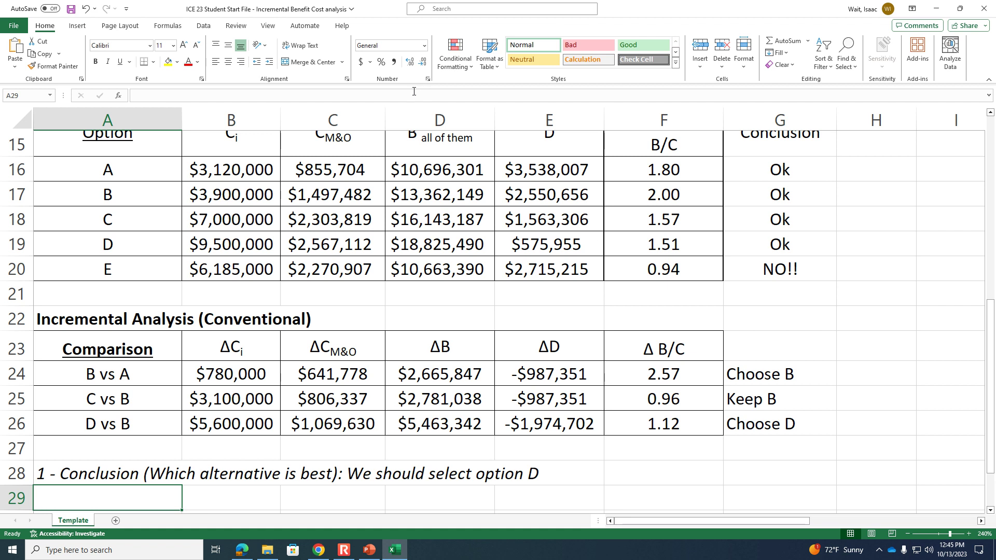
# Step: Check the ΔB/C formula in F26 for the D vs B comparison and the cells it references
pyautogui.click(656, 420)
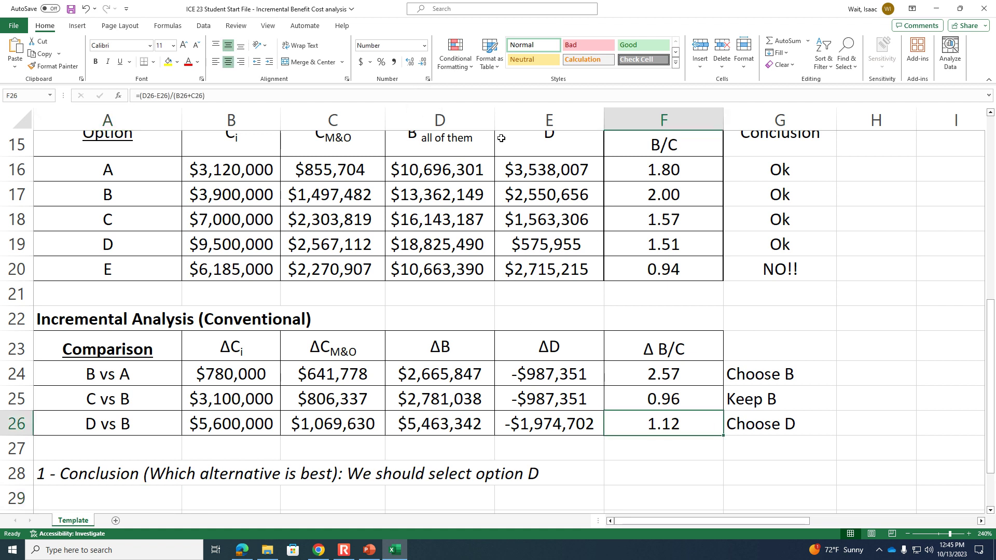
pyautogui.click(469, 93)
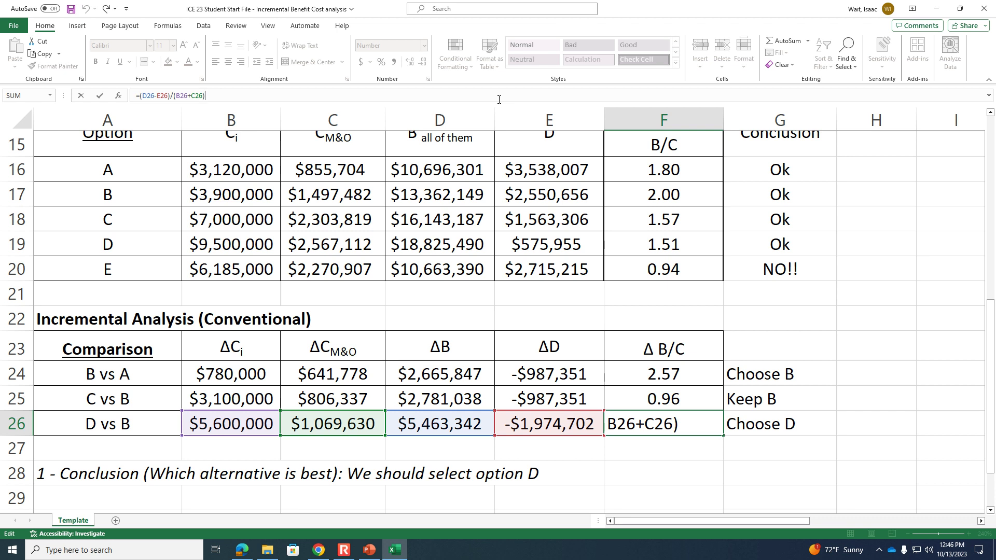
pyautogui.click(101, 502)
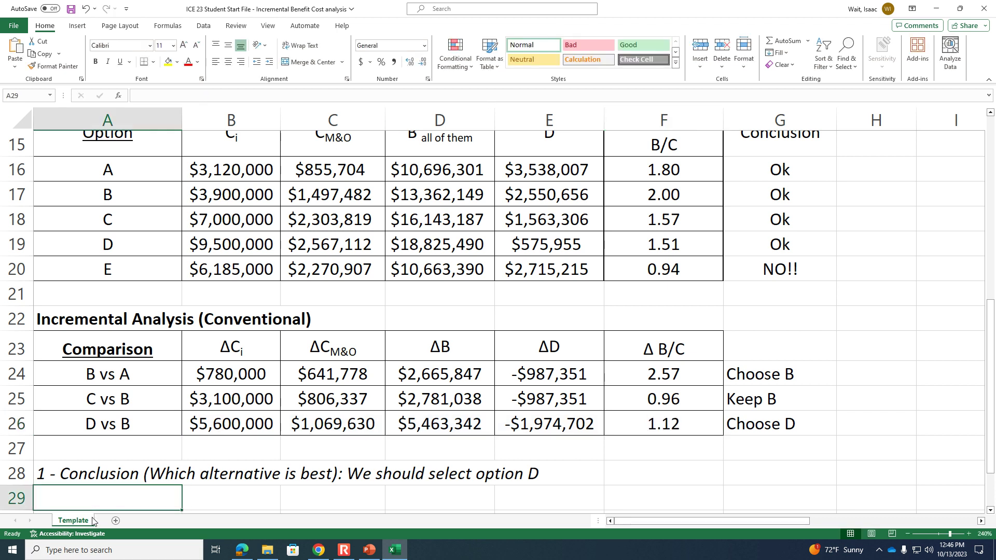
# Step: Create a copy of the Template sheet at the end of the same workbook
pyautogui.rightClick(81, 525)
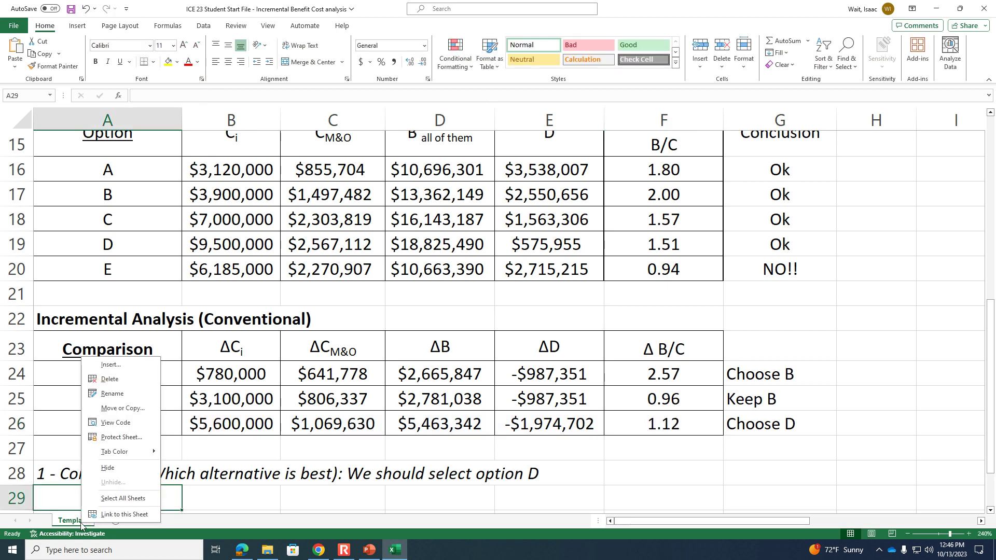
pyautogui.click(132, 409)
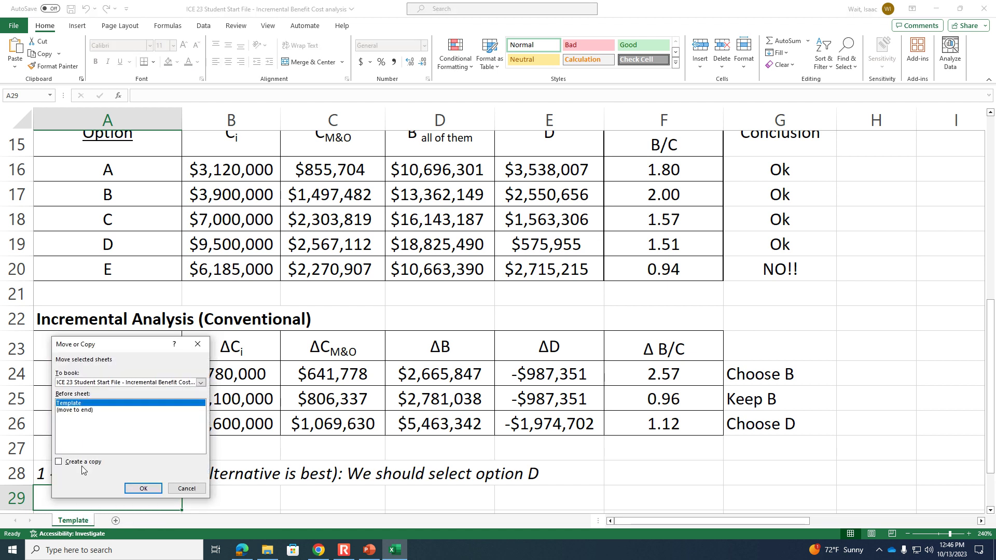
pyautogui.click(59, 461)
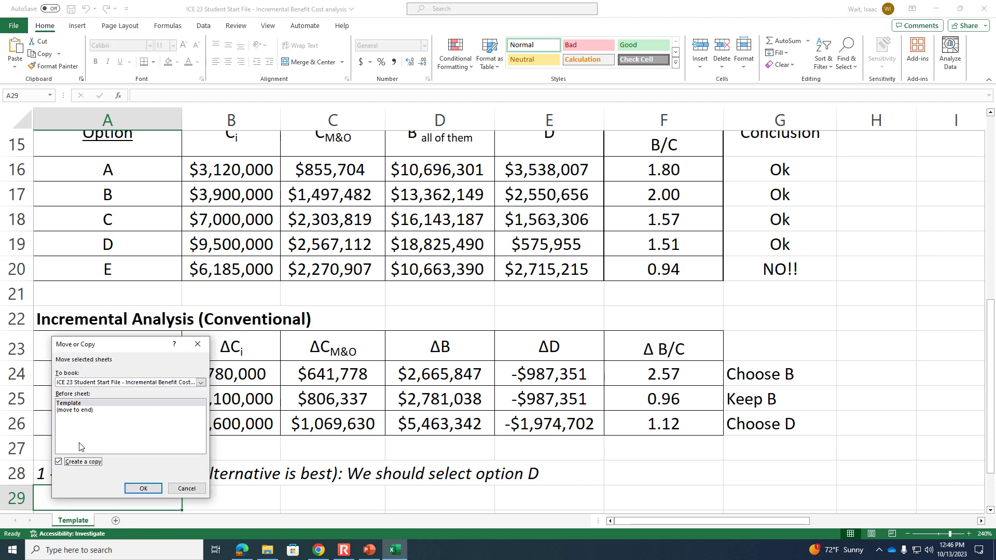
pyautogui.click(87, 410)
pyautogui.click(153, 491)
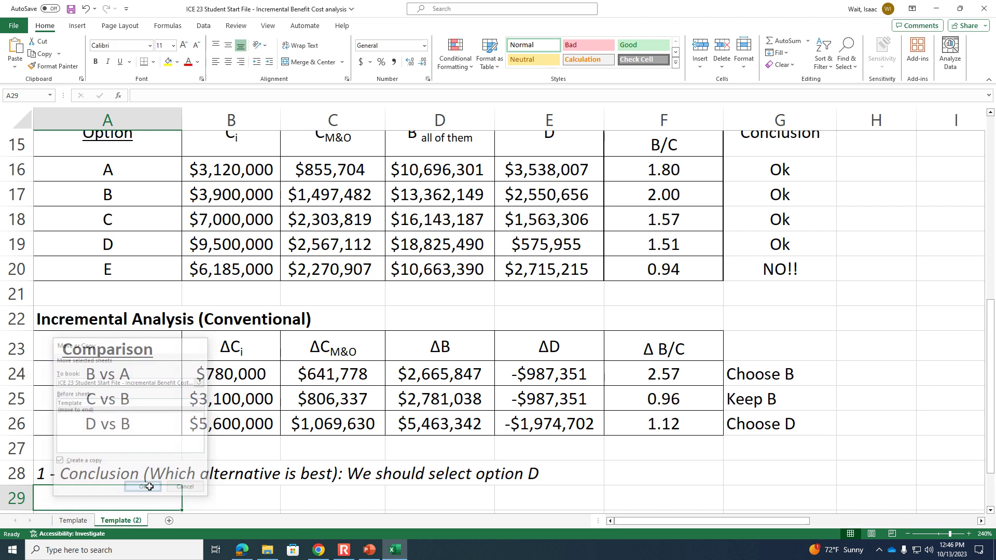
# Step: Rename the original Template sheet as "Question 1"
pyautogui.click(71, 522)
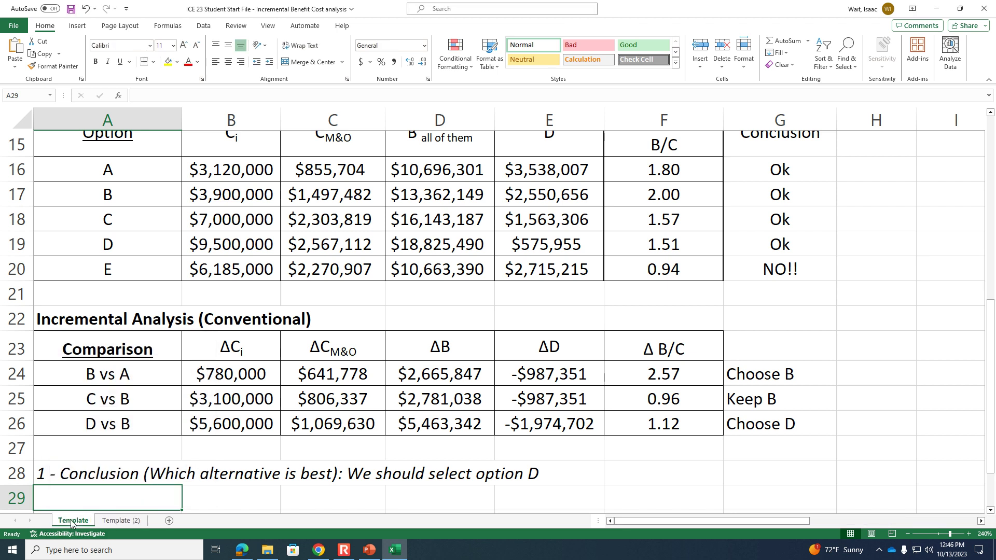
pyautogui.doubleClick(71, 521)
pyautogui.write('Qu')
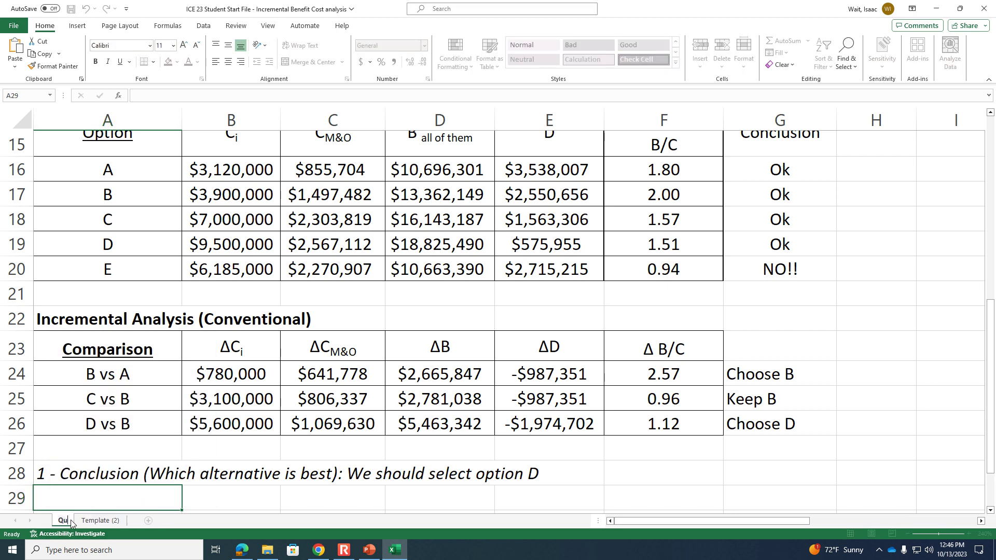
pyautogui.write('estion 1')
pyautogui.press('Return')
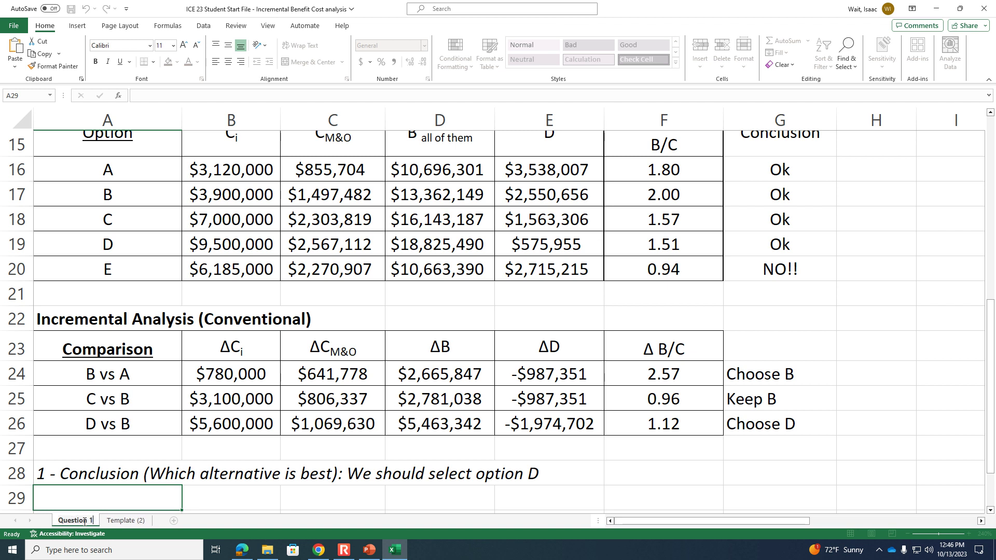
# Step: Rename the copied Template (2) sheet as "Question 2"
pyautogui.doubleClick(121, 521)
pyautogui.write('Question')
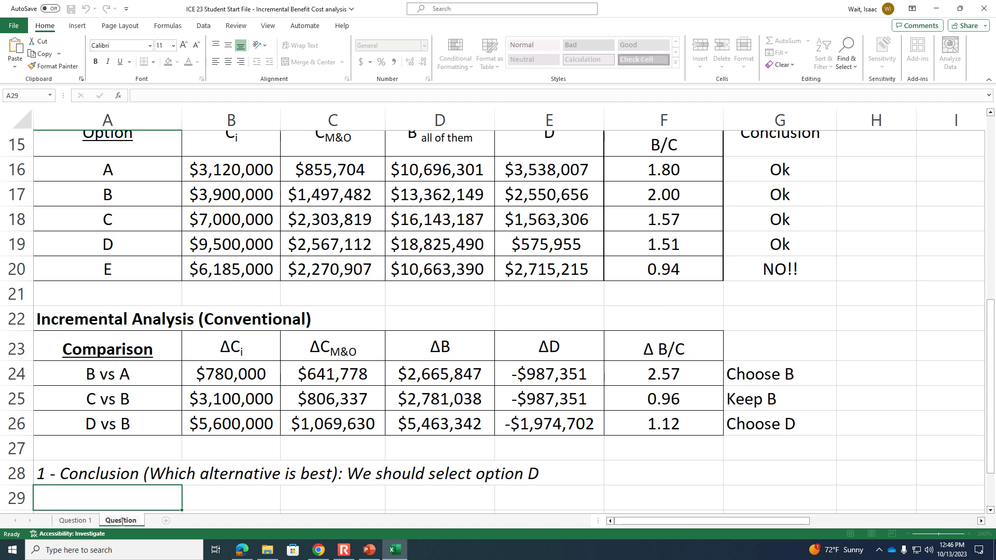
pyautogui.press('Return')
pyautogui.press('BackSpace')
pyautogui.press('BackSpace')
pyautogui.press('BackSpace')
pyautogui.press('BackSpace')
pyautogui.write('tion 2')
pyautogui.press('Return')
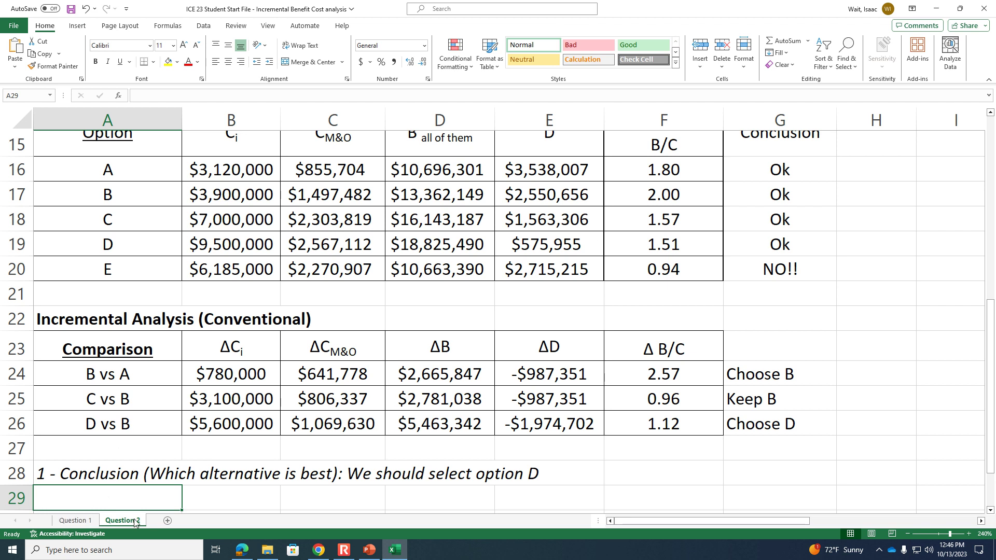
pyautogui.click(82, 521)
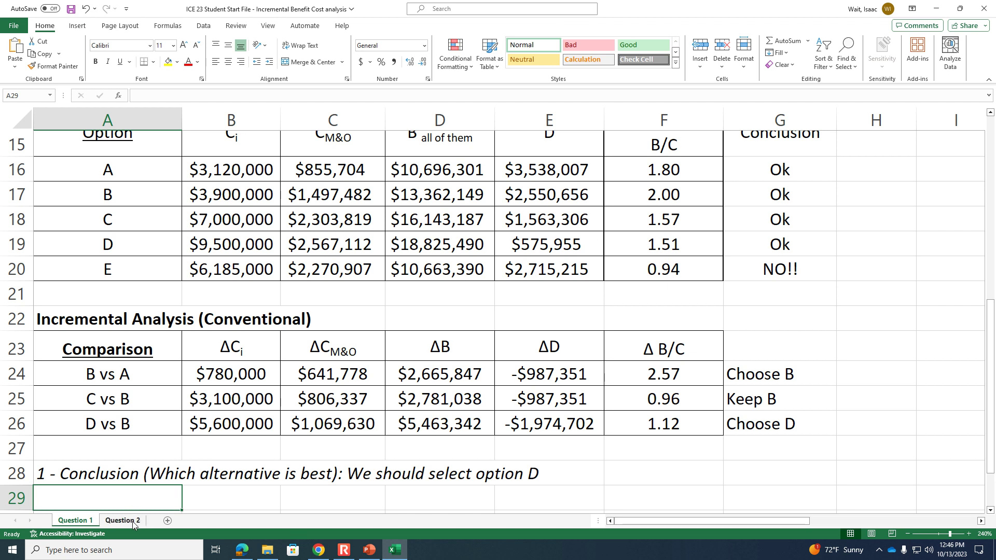
pyautogui.rightClick(80, 524)
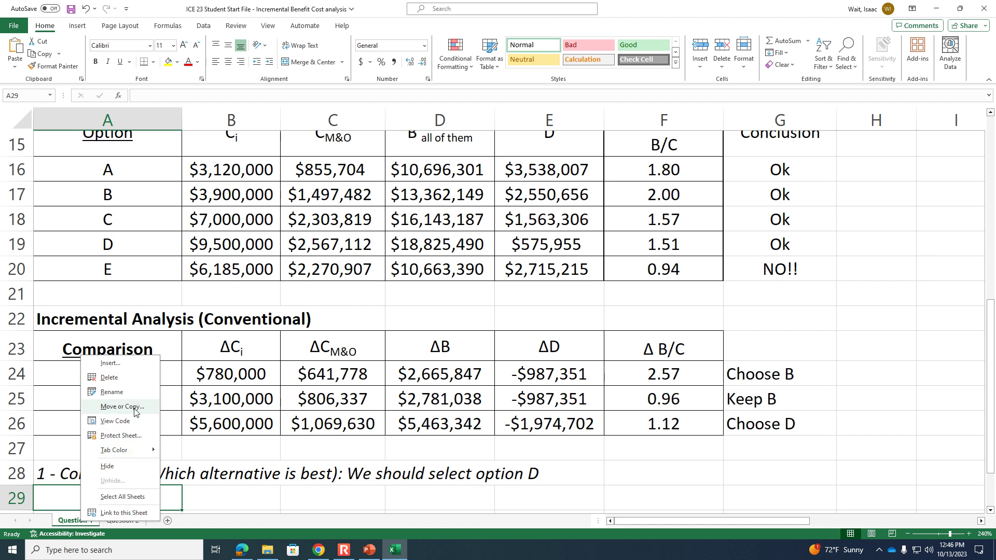
pyautogui.press('Escape')
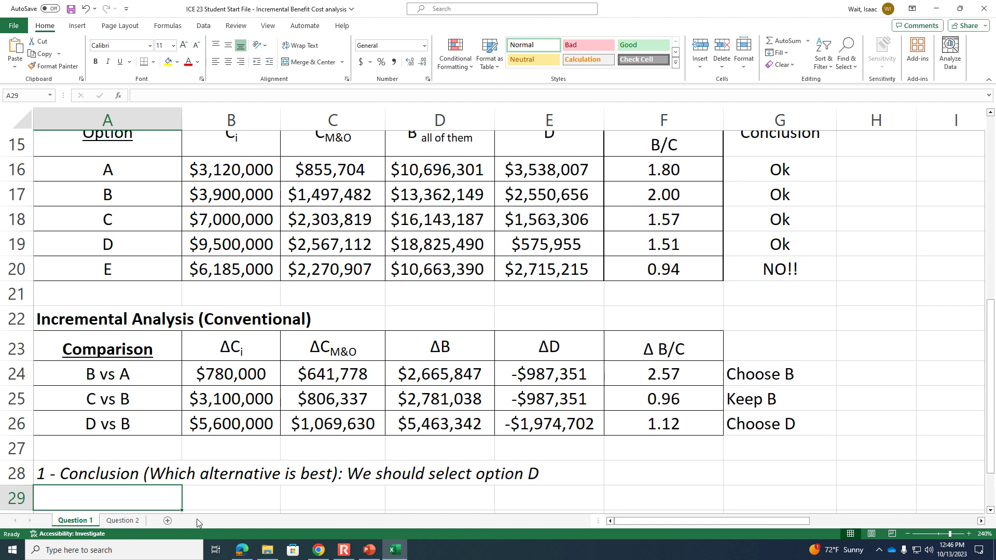
# Step: Go to the Question 2 sheet and review its tables, the highest-interest-rate question in row 32 and the B/C ratio formulas beside them
pyautogui.click(125, 523)
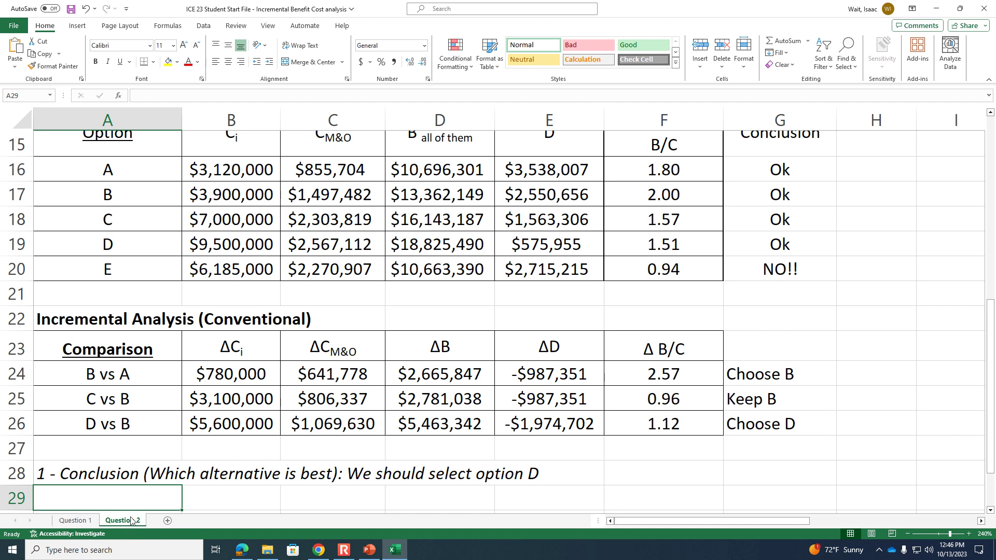
pyautogui.click(908, 535)
pyautogui.click(908, 535)
pyautogui.click(908, 535)
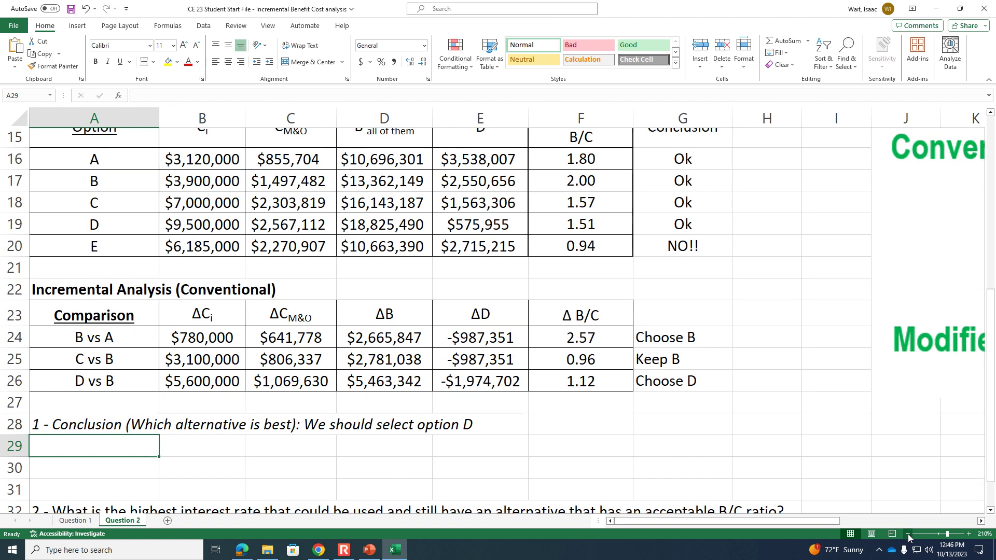
pyautogui.scroll(-1, 477, 457)
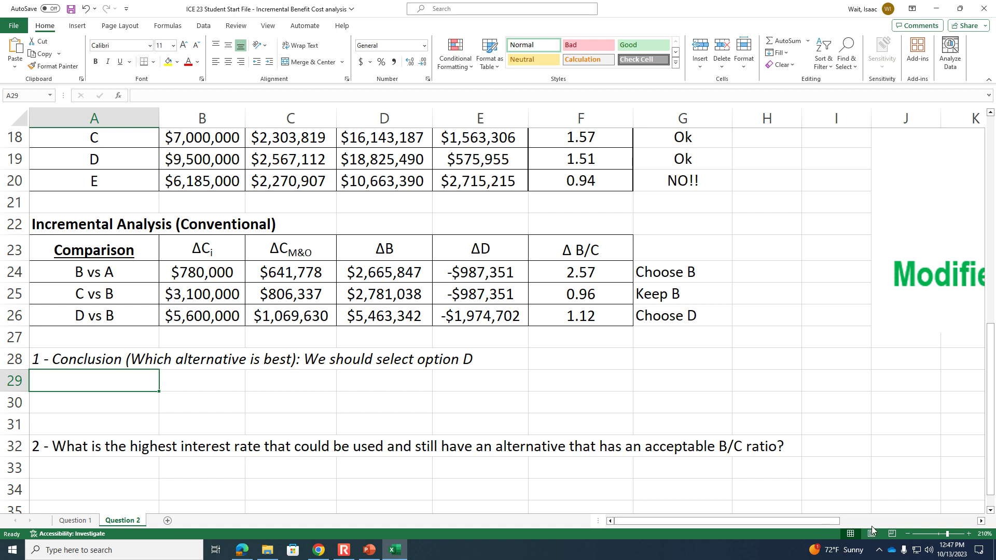
pyautogui.click(909, 534)
pyautogui.click(909, 534)
pyautogui.click(909, 534)
pyautogui.click(908, 534)
pyautogui.click(908, 533)
pyautogui.click(909, 534)
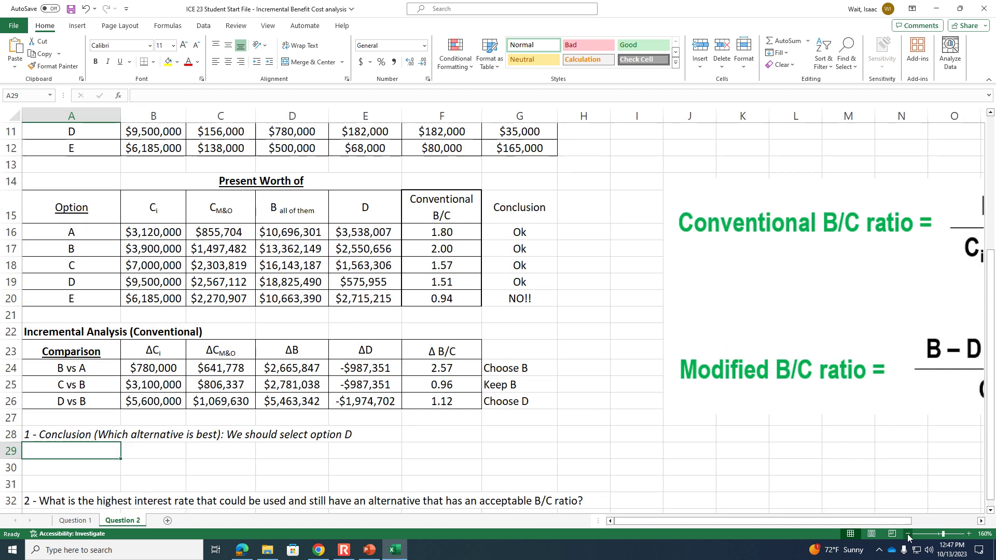
pyautogui.click(908, 534)
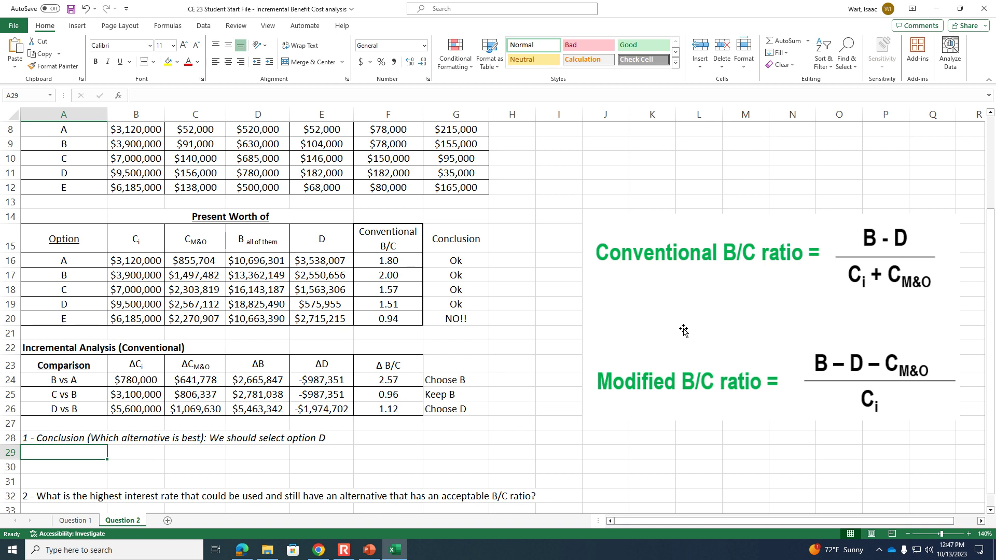
# Step: Move the B/C formula picture up beside the tables and delete the incremental analysis in rows 22 to 26
pyautogui.moveTo(683, 330); pyautogui.dragTo(647, 239)
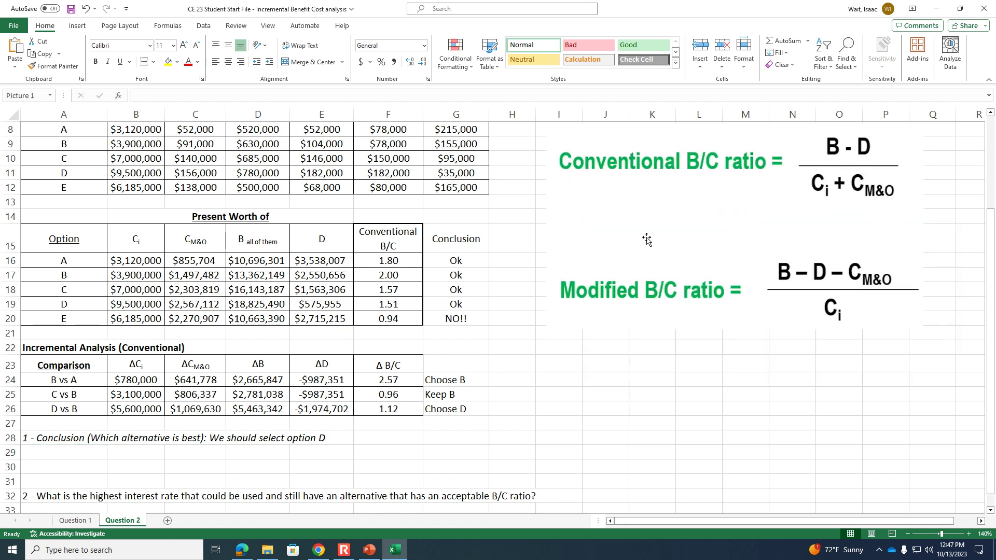
pyautogui.click(14, 348)
pyautogui.moveTo(14, 348); pyautogui.dragTo(8, 409)
pyautogui.rightClick(7, 409)
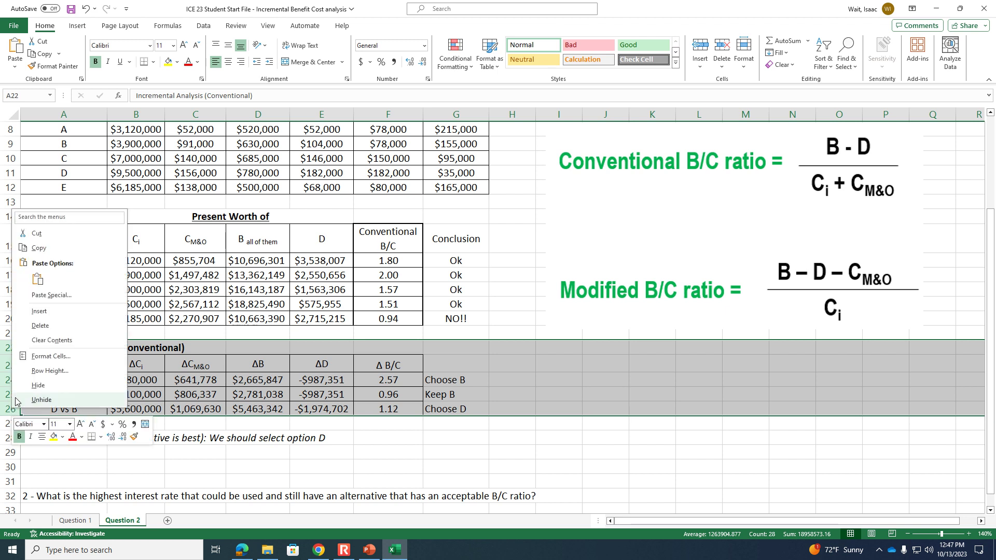
pyautogui.click(41, 325)
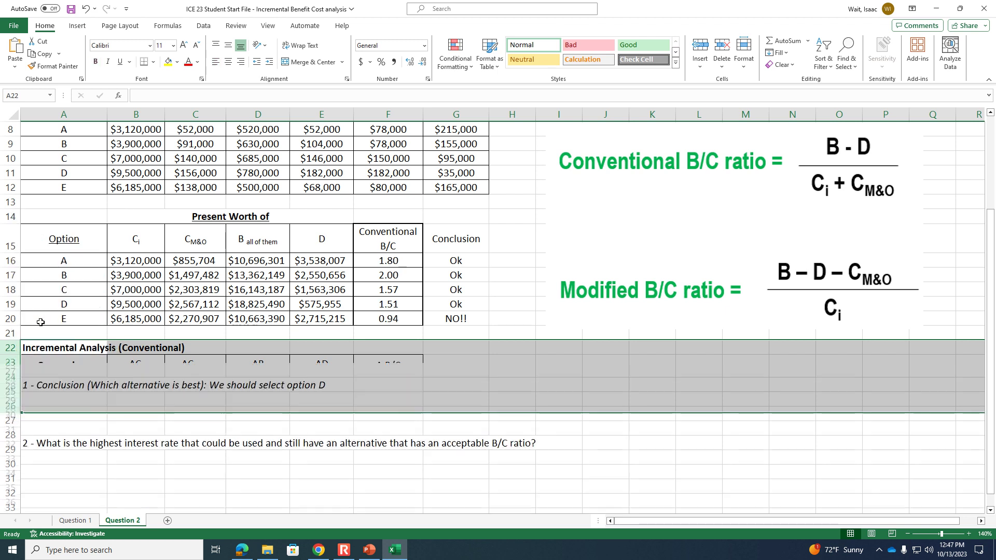
# Step: Delete the question 1 conclusion row and three of the blank rows above question 2
pyautogui.click(10, 362)
pyautogui.rightClick(11, 362)
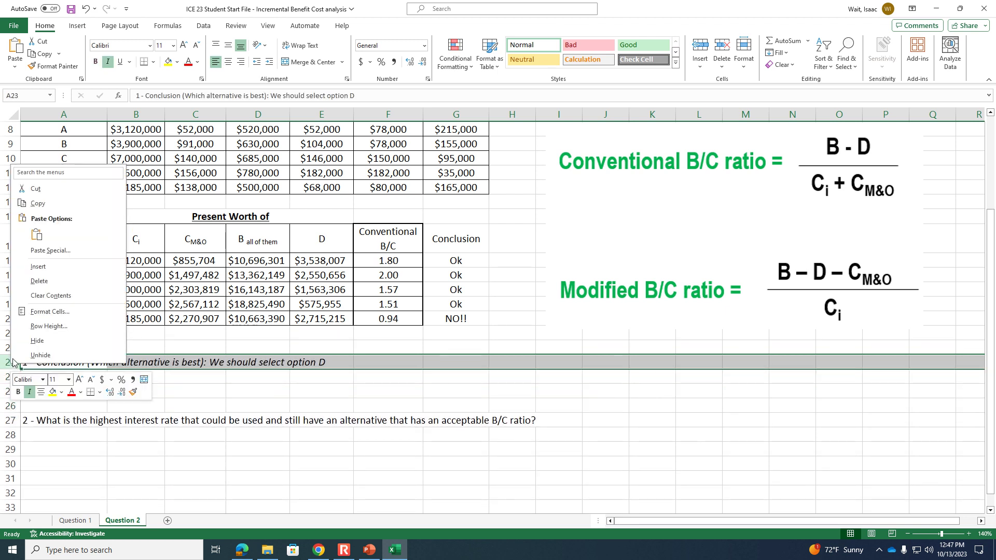
pyautogui.click(51, 282)
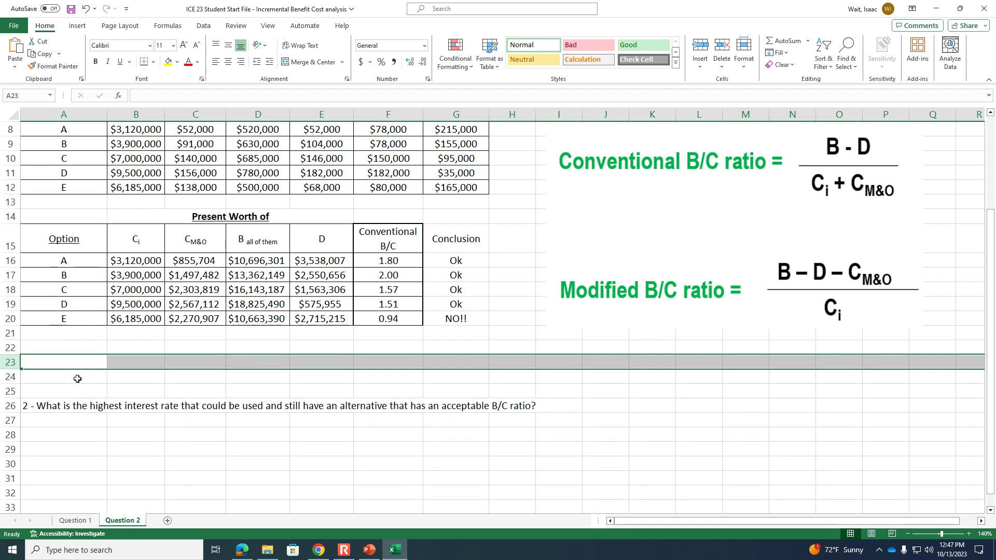
pyautogui.click(78, 379)
pyautogui.moveTo(10, 347); pyautogui.dragTo(10, 380)
pyautogui.rightClick(10, 378)
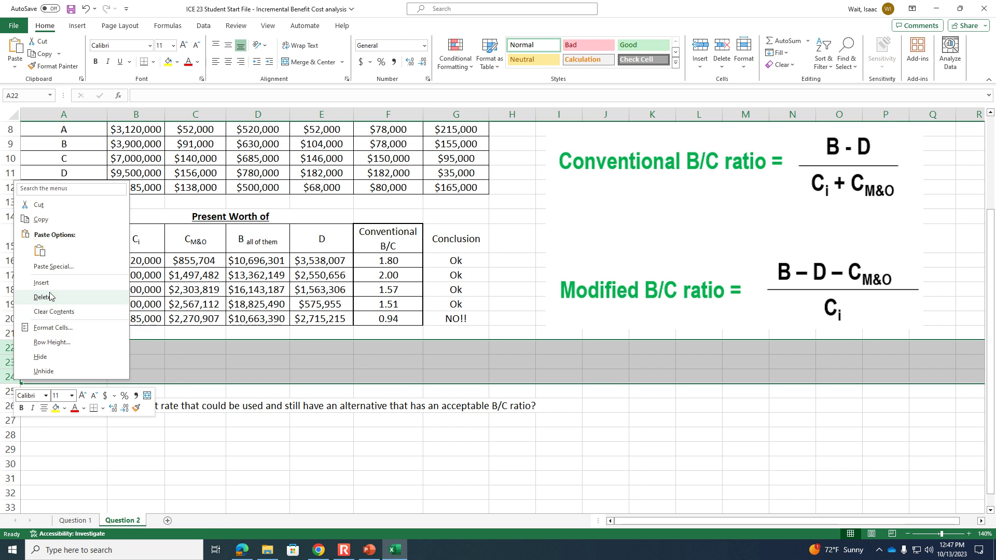
pyautogui.click(50, 296)
pyautogui.scroll(3, 575, 358)
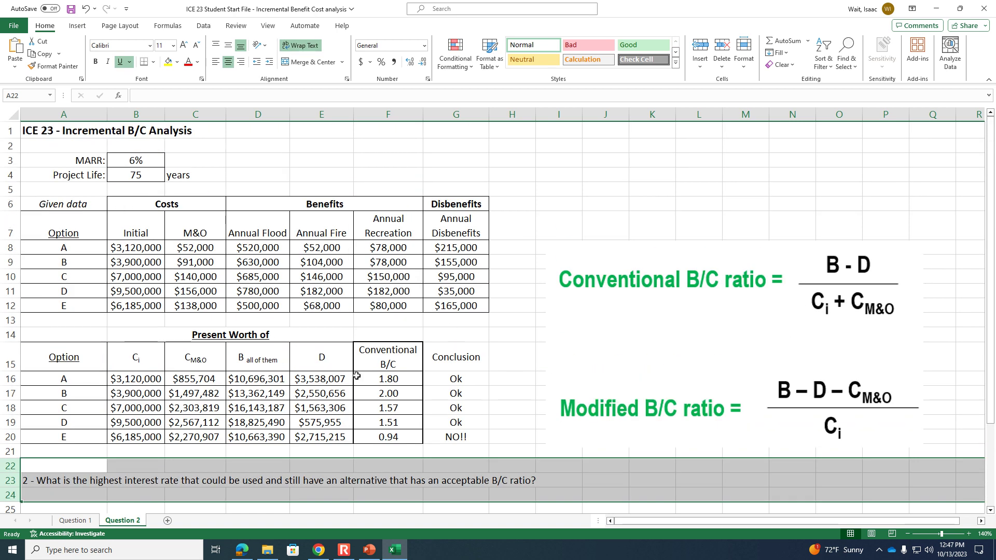
# Step: Check the MARR in B3 and the conventional B/C ratios of options A to E in F16:F20
pyautogui.click(151, 161)
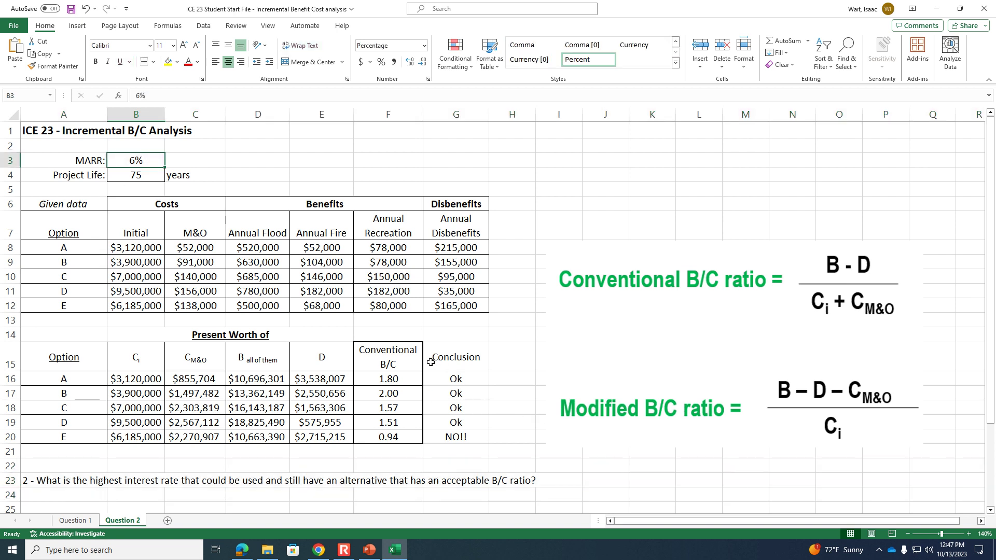
pyautogui.click(406, 375)
pyautogui.click(399, 394)
pyautogui.click(400, 409)
pyautogui.click(404, 423)
pyautogui.click(403, 437)
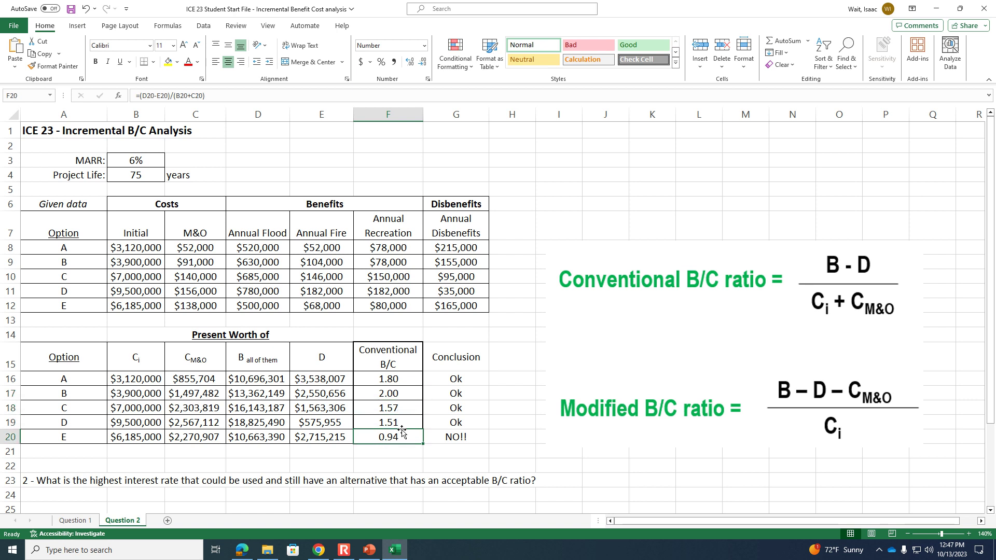
# Step: Test MARR values of 8% and 10% in cell B3 to see how the options' B/C ratios respond
pyautogui.click(145, 167)
pyautogui.moveTo(146, 96); pyautogui.dragTo(115, 109)
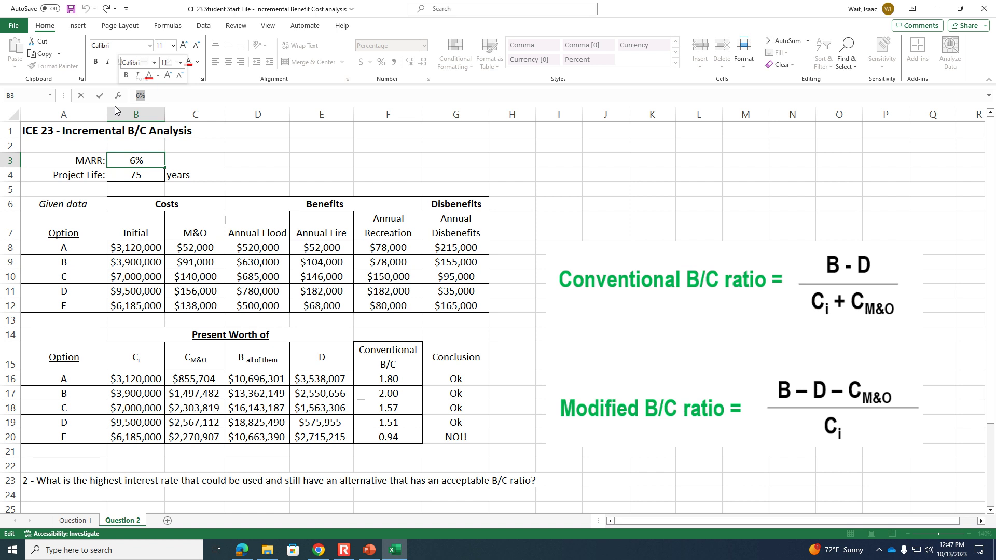
pyautogui.write('.0')
pyautogui.press('Return')
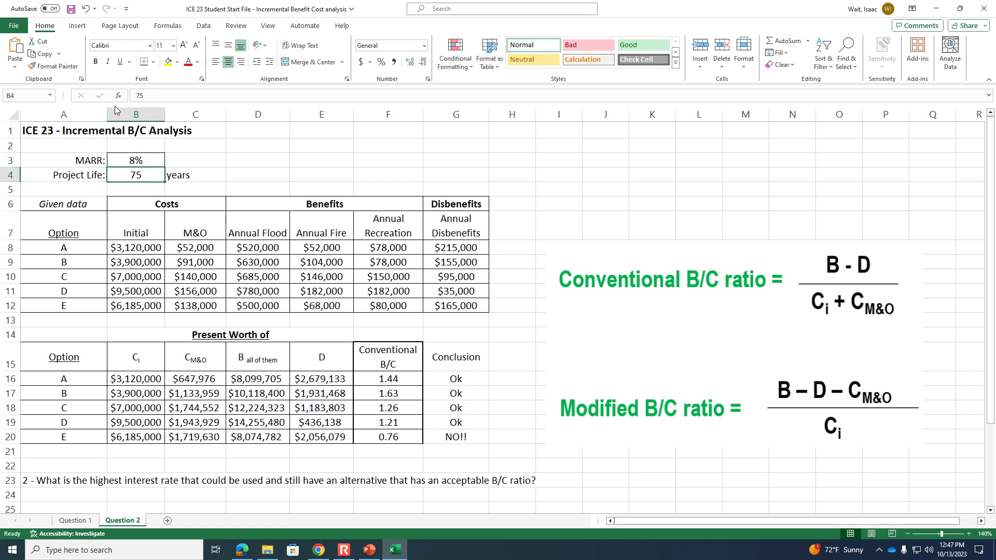
pyautogui.click(153, 164)
pyautogui.write('.1')
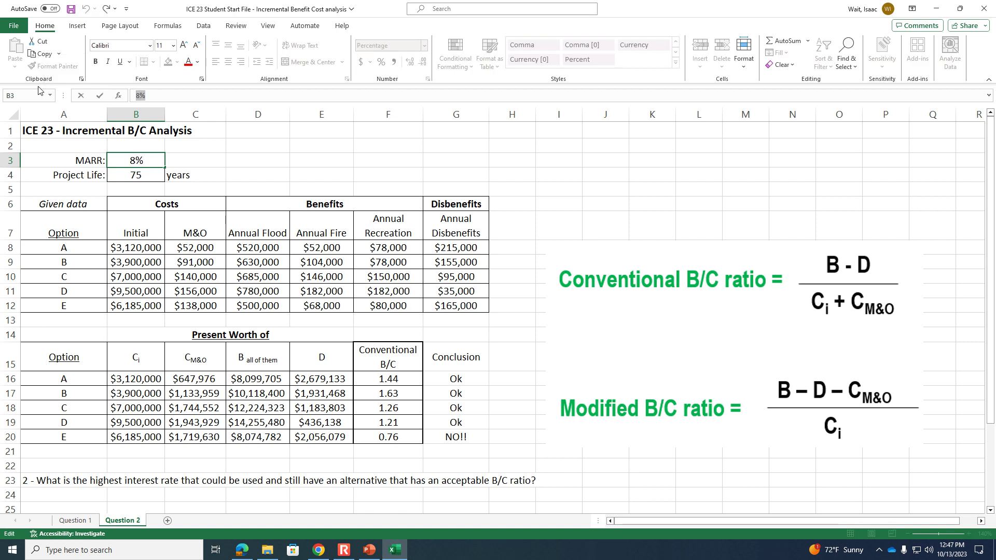
pyautogui.press('Return')
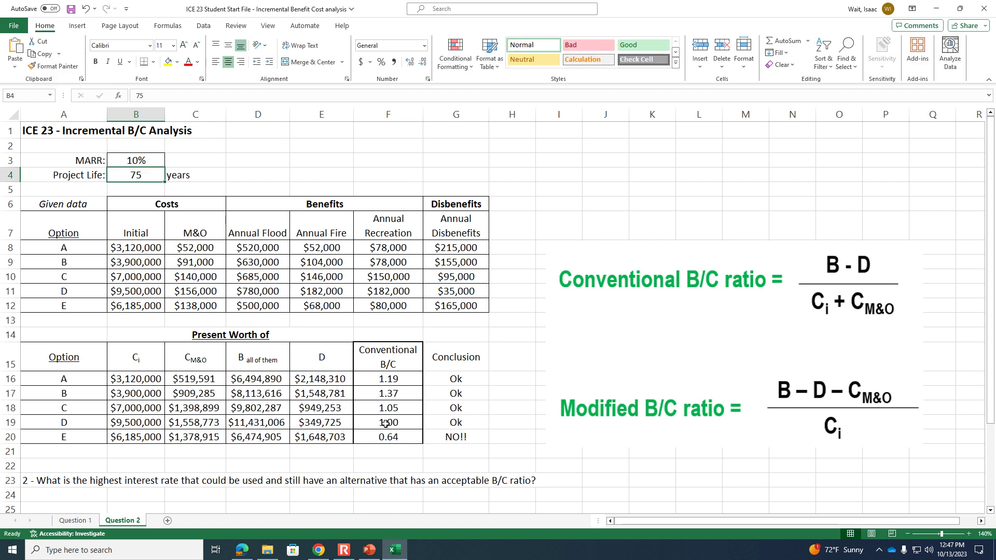
# Step: Test a MARR of 11% in cell B3
pyautogui.click(147, 155)
pyautogui.moveTo(152, 96); pyautogui.dragTo(133, 97)
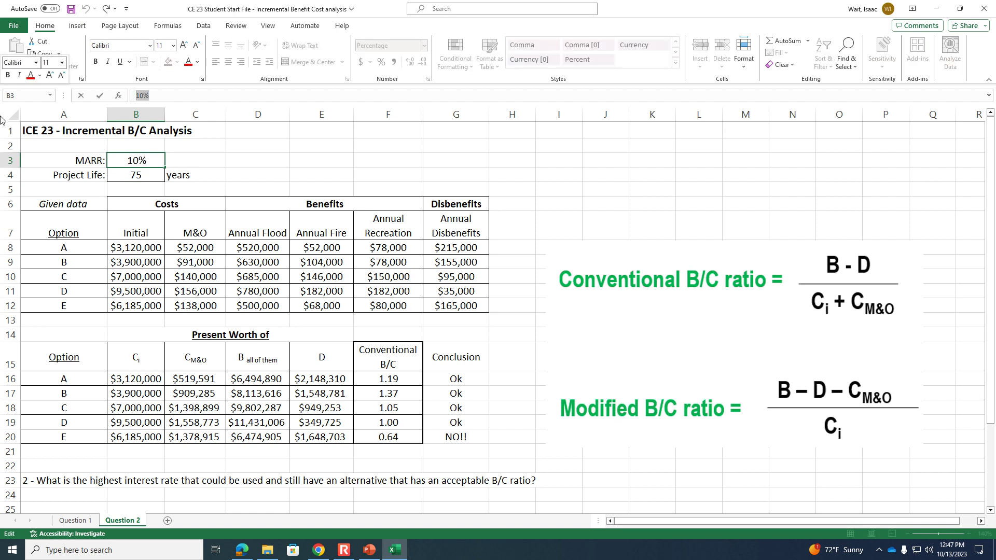
pyautogui.write('.')
pyautogui.press('Return')
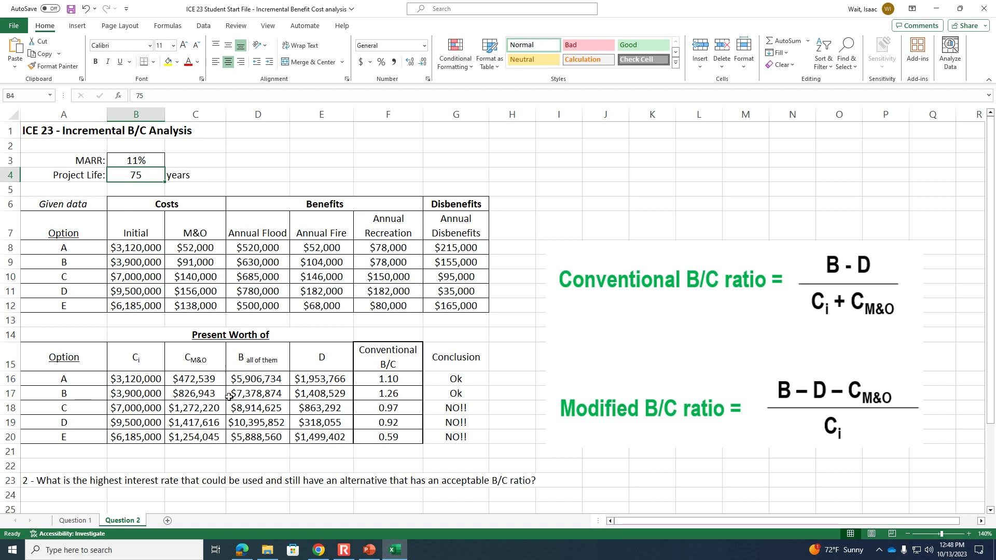
# Step: Test a MARR of 13% in cell B3
pyautogui.click(152, 161)
pyautogui.write('13')
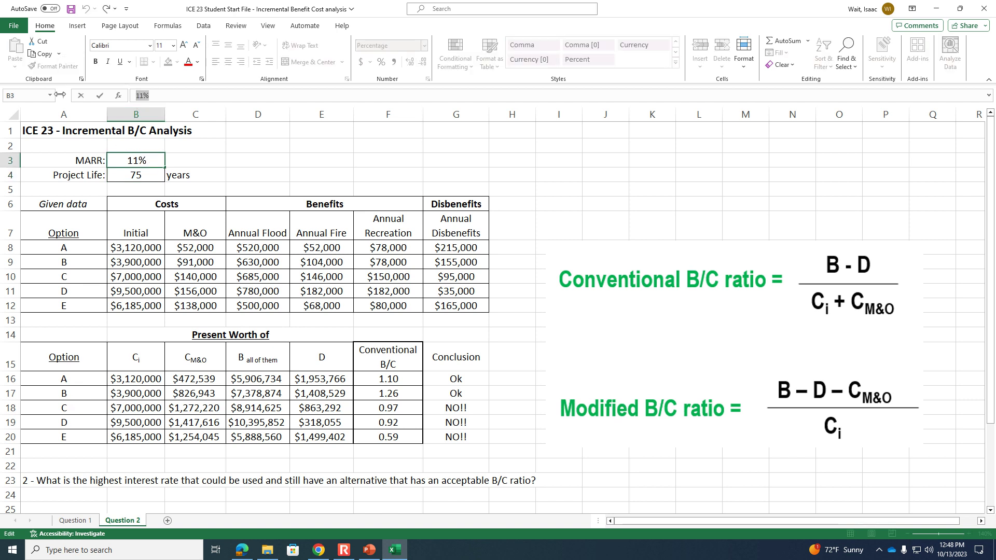
pyautogui.press('Return')
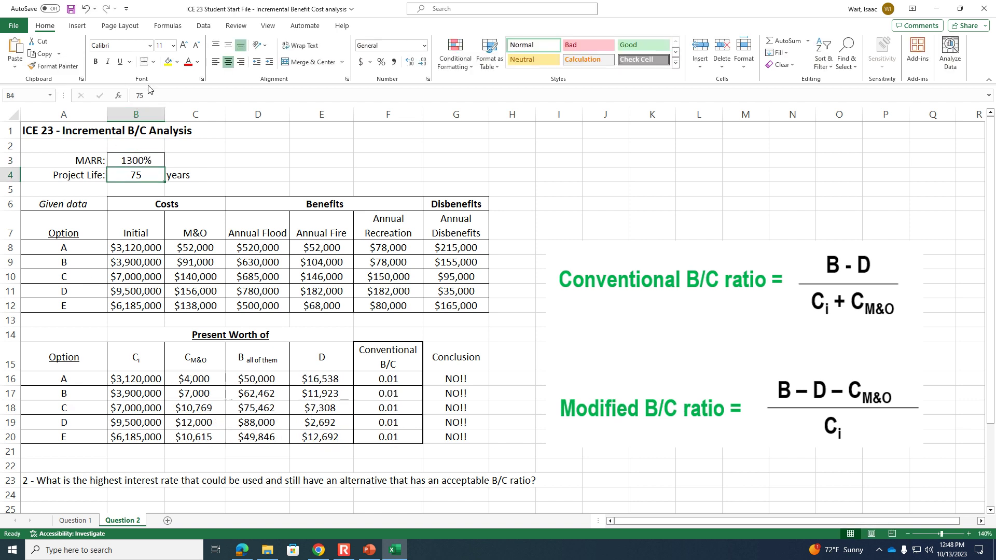
pyautogui.click(134, 159)
pyautogui.moveTo(157, 95); pyautogui.dragTo(2, 86)
pyautogui.write('13')
pyautogui.press('Return')
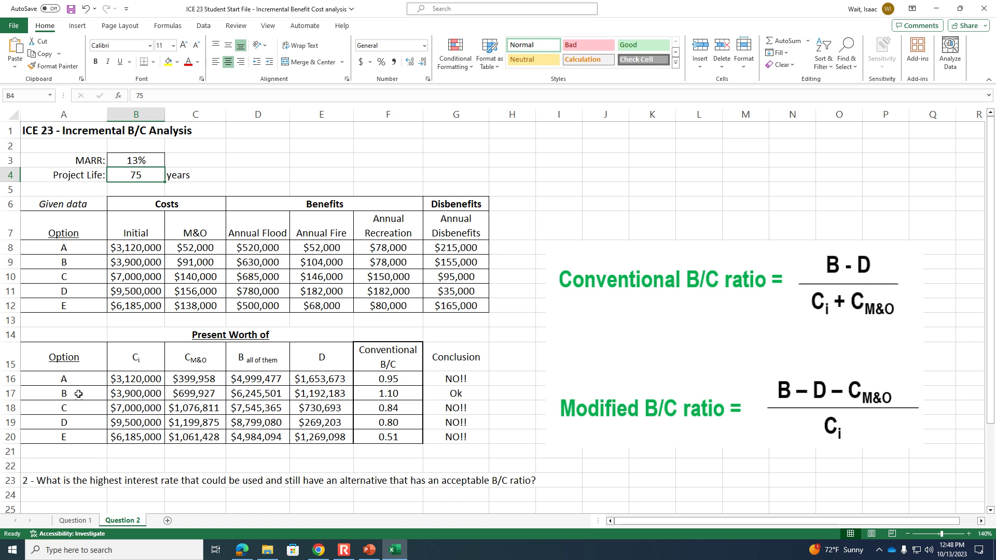
# Step: Move the formula picture farther from the tables, and use Goal Seek to bring option B's ratio in F17 to 1 by changing the MARR in B3
pyautogui.moveTo(608, 341); pyautogui.dragTo(764, 316)
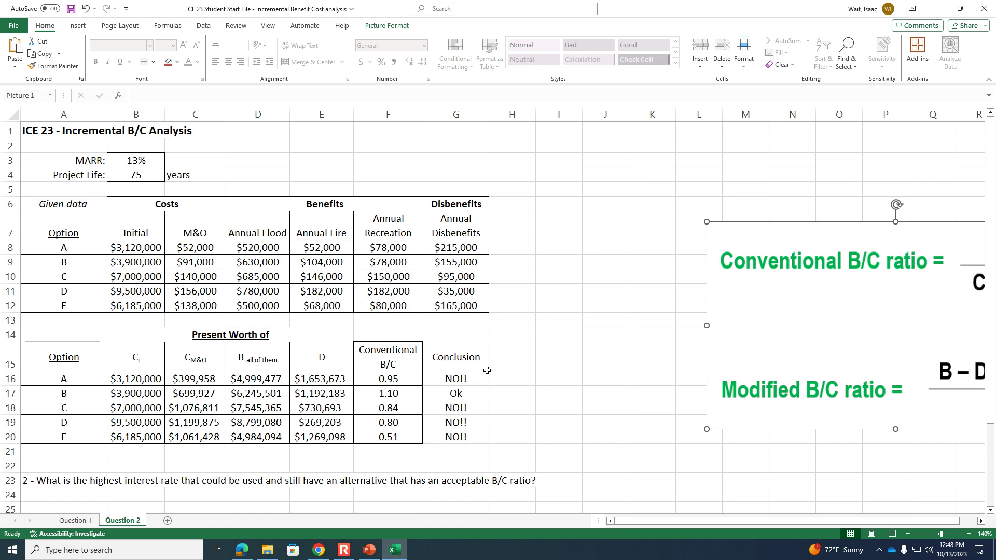
pyautogui.click(204, 26)
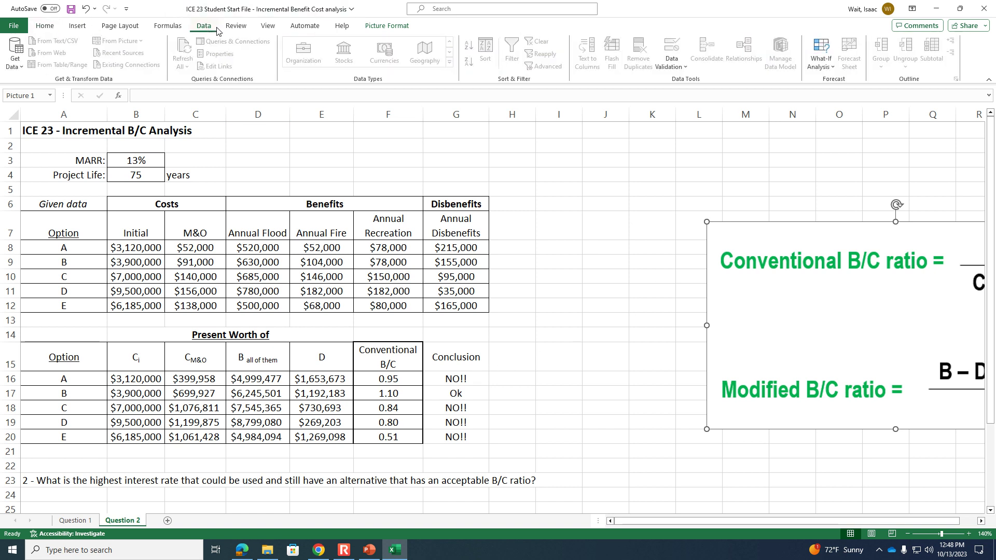
pyautogui.click(822, 58)
pyautogui.click(834, 93)
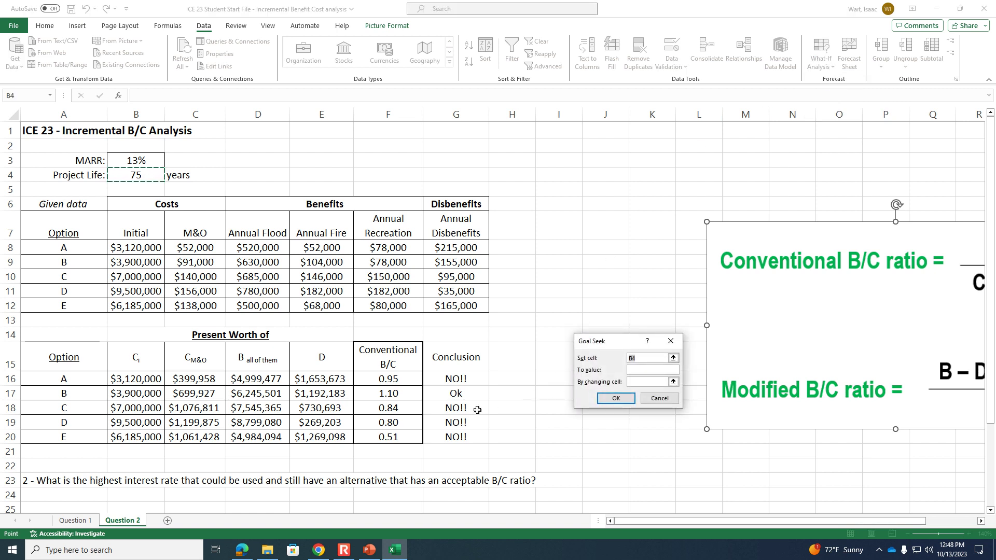
pyautogui.click(395, 395)
pyautogui.click(639, 371)
pyautogui.write('1')
pyautogui.click(673, 382)
pyautogui.click(149, 160)
pyautogui.click(676, 354)
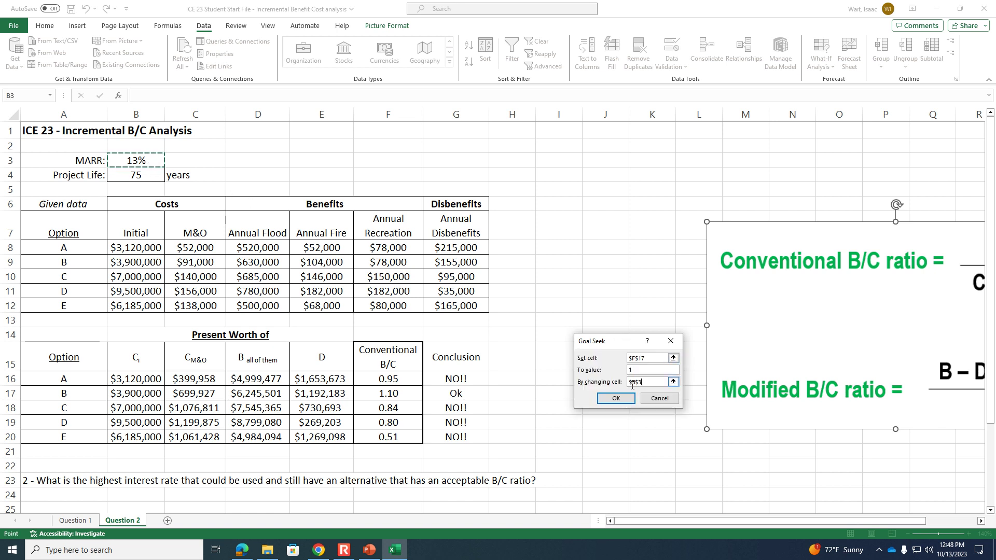
pyautogui.click(618, 401)
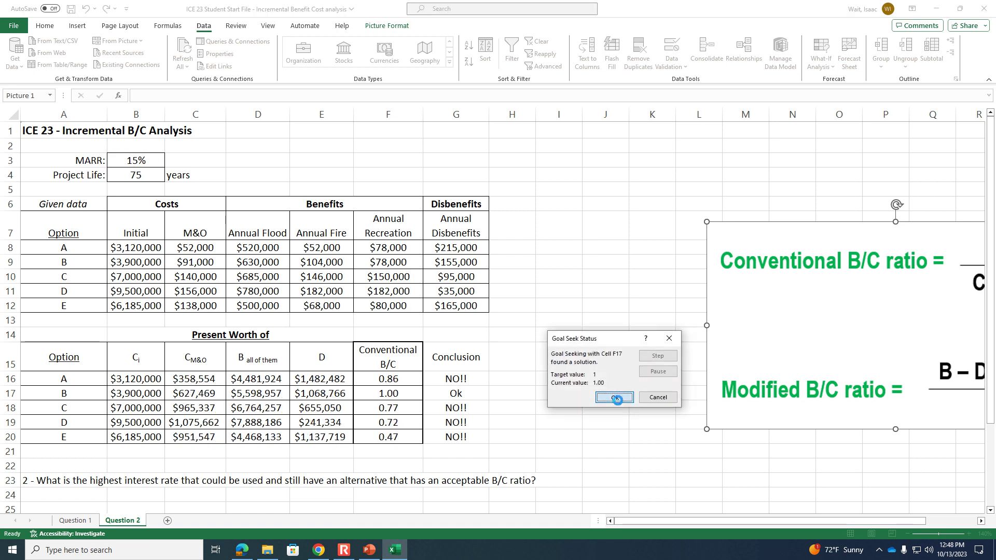
pyautogui.click(615, 397)
# Step: Format the MARR in B3 to show two decimal places
pyautogui.click(110, 156)
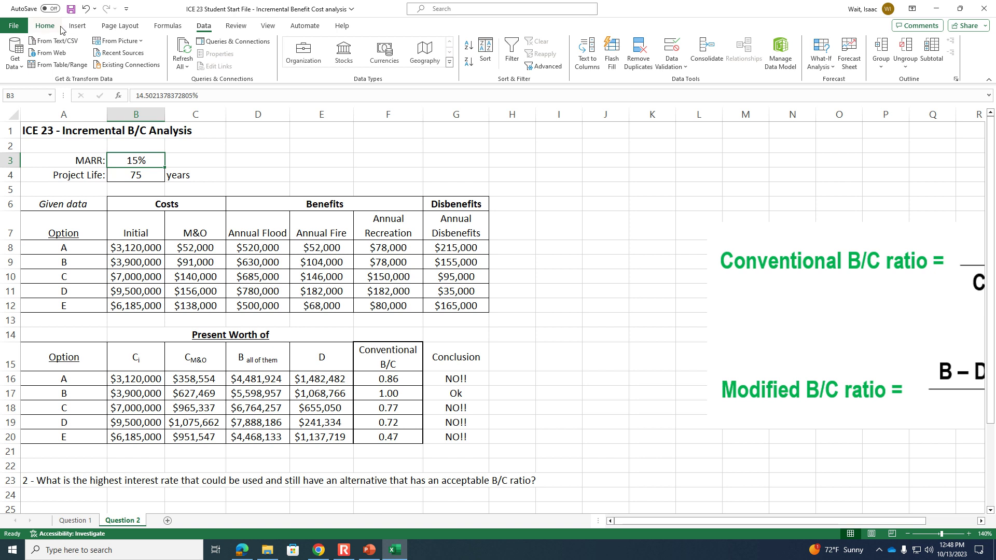
pyautogui.click(45, 26)
pyautogui.click(409, 62)
pyautogui.click(409, 63)
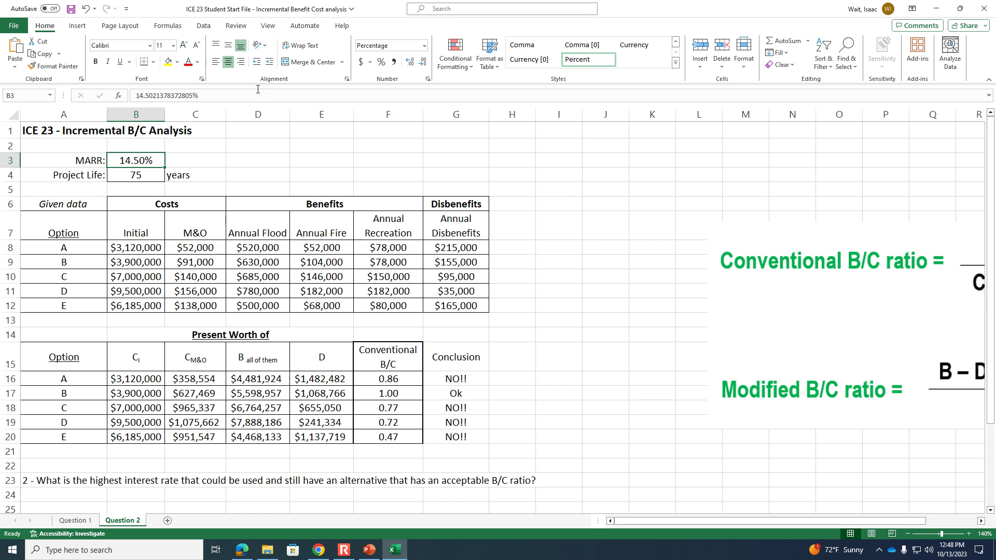
# Step: Test a MARR of 15% in B3 and undo the change
pyautogui.moveTo(257, 93); pyautogui.dragTo(2, 73)
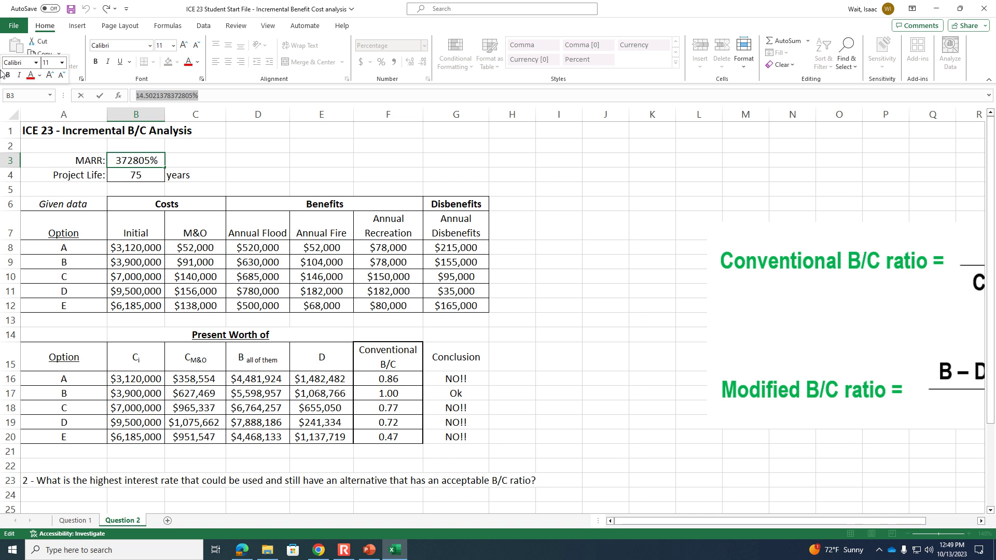
pyautogui.write('15')
pyautogui.press('Return')
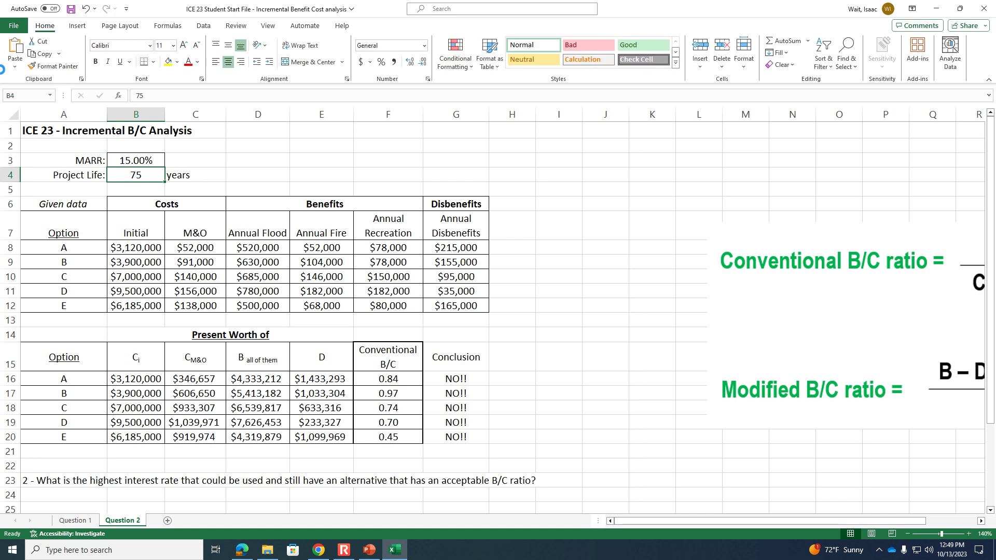
pyautogui.hotkey('ctrl', 'z')
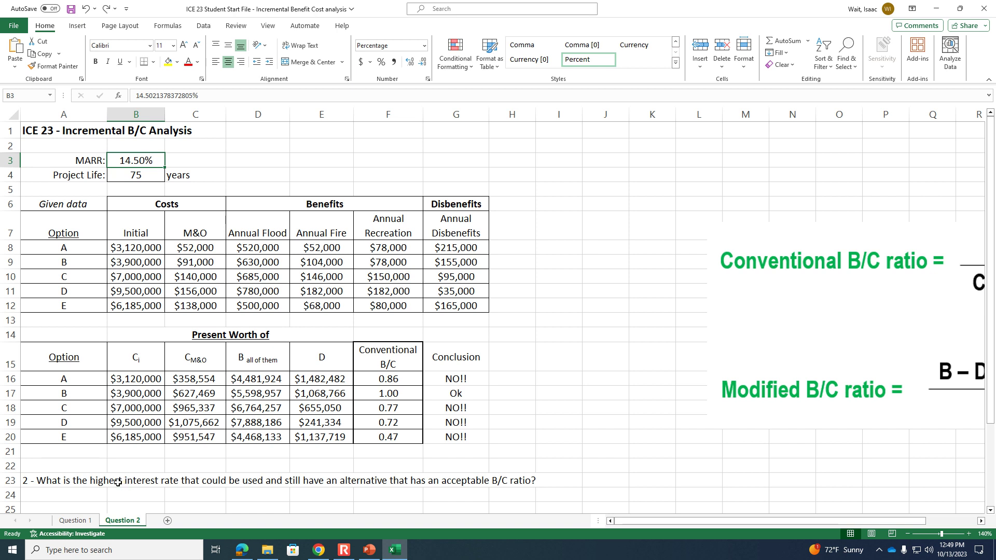
# Step: Enter "Answer: 14.50% is the highest interest rate that would yield an acceptable project." in A24, below question 2
pyautogui.click(71, 498)
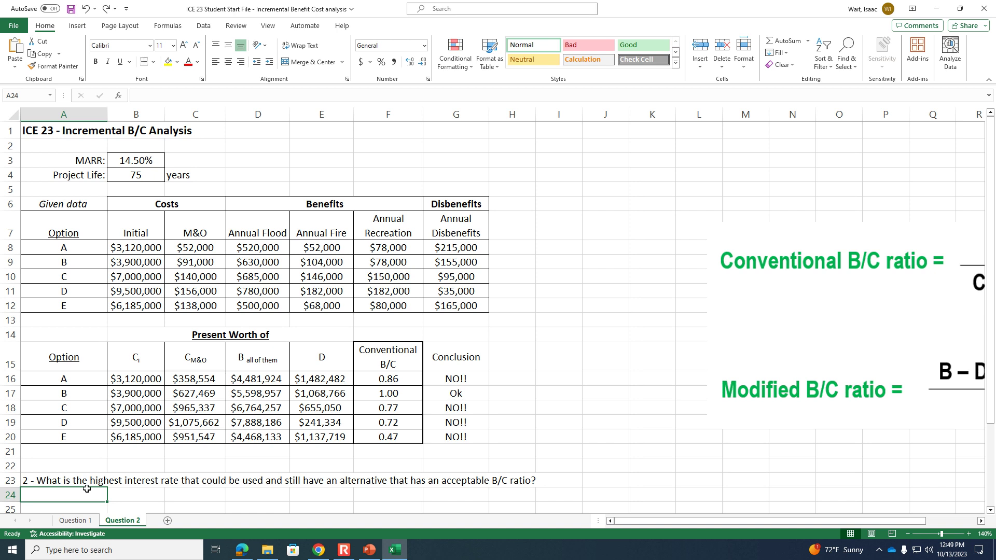
pyautogui.doubleClick(87, 489)
pyautogui.write('Answer: 14.50% is')
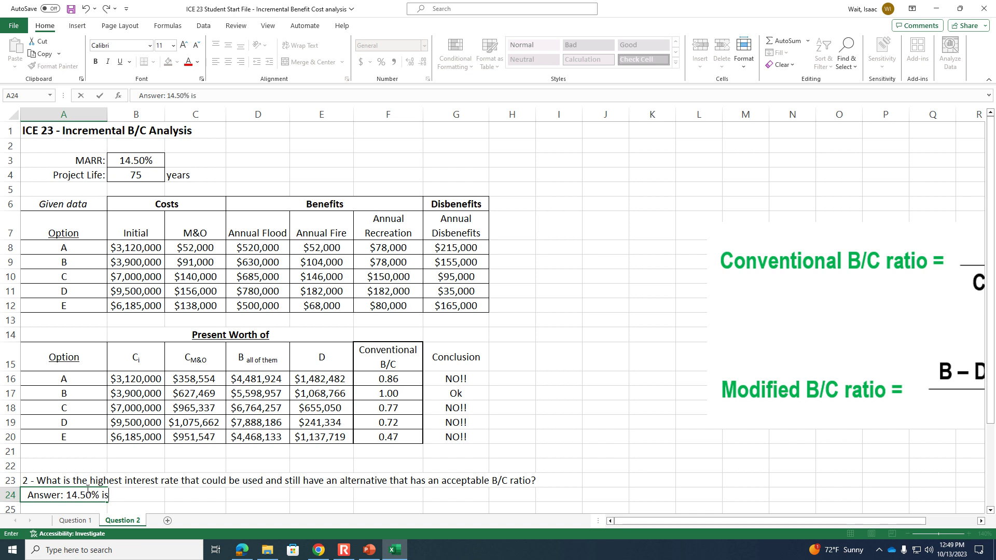
pyautogui.write(' the highest intere')
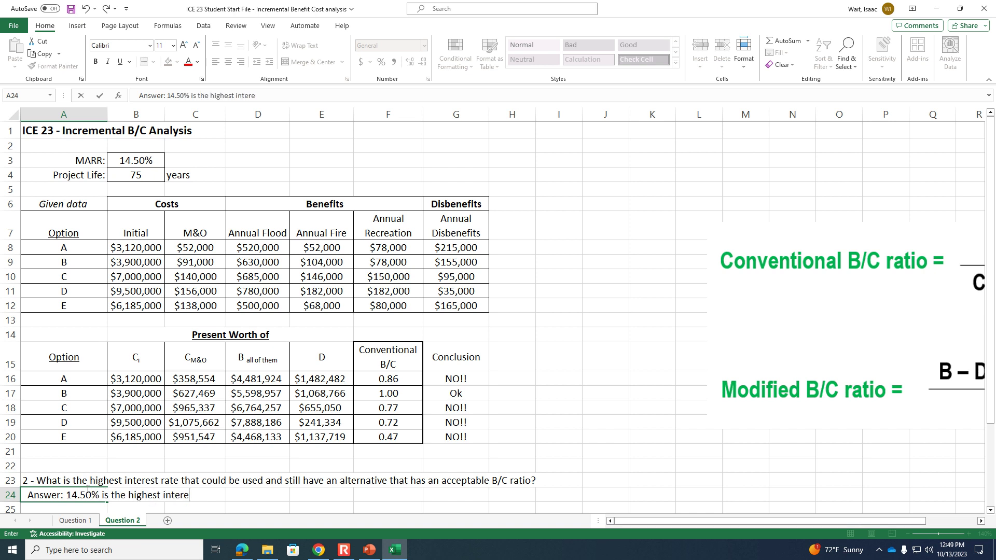
pyautogui.write('st rate that would yield')
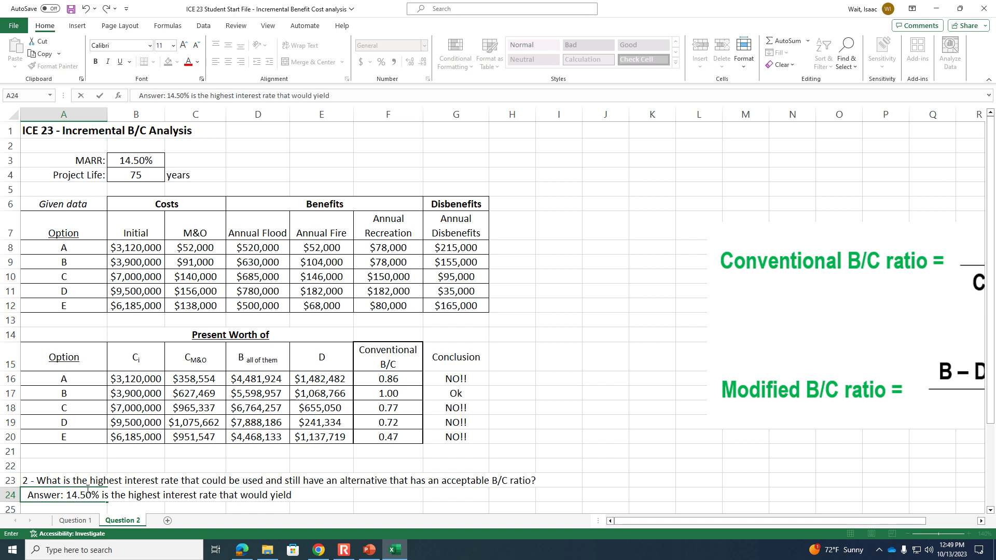
pyautogui.write(' an acceptab')
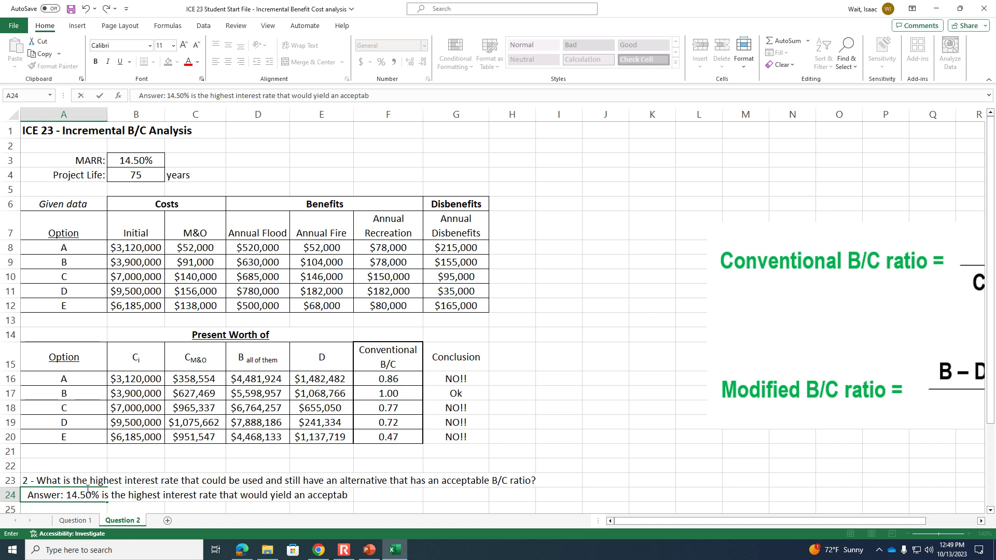
pyautogui.write('le project.')
pyautogui.press('Return')
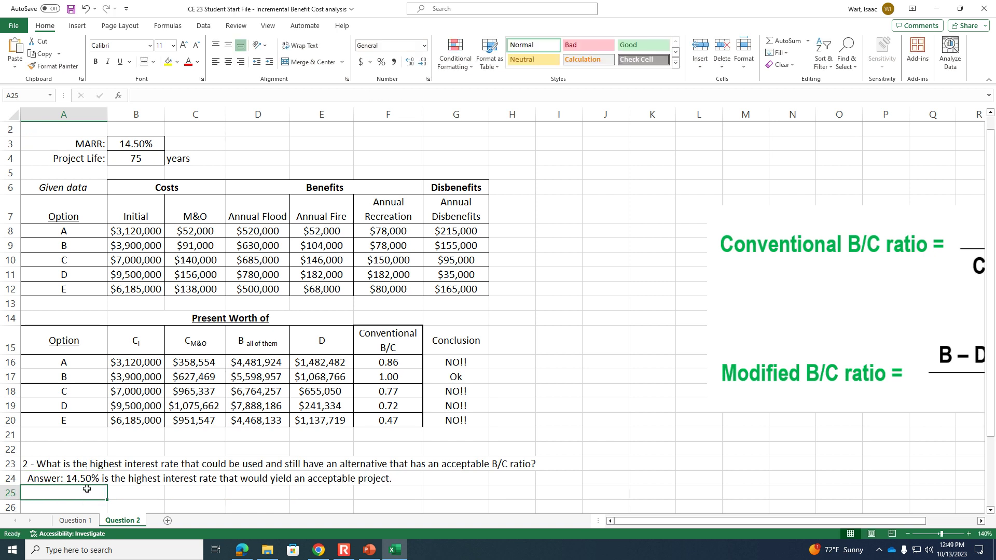
# Step: Switch to the class notes in PowerPoint and view the Class 23 announcements slide
pyautogui.click(369, 550)
pyautogui.scroll(7, 290, 464)
pyautogui.scroll(-2, 203, 438)
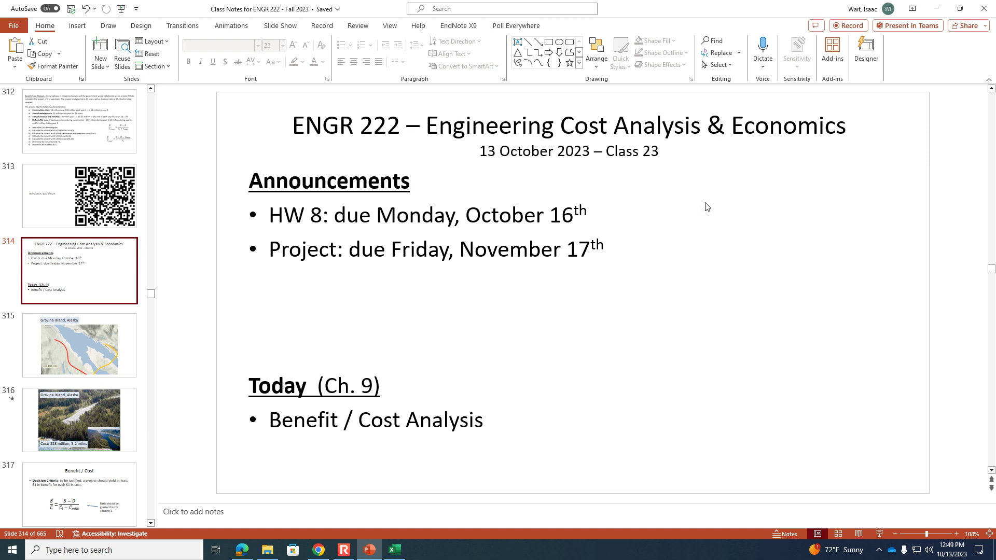
pyautogui.click(344, 550)
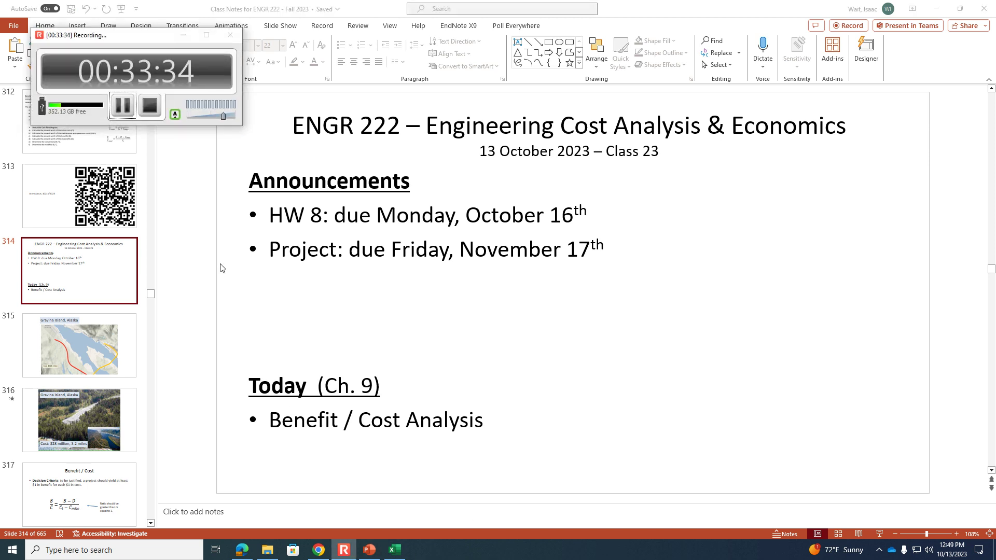